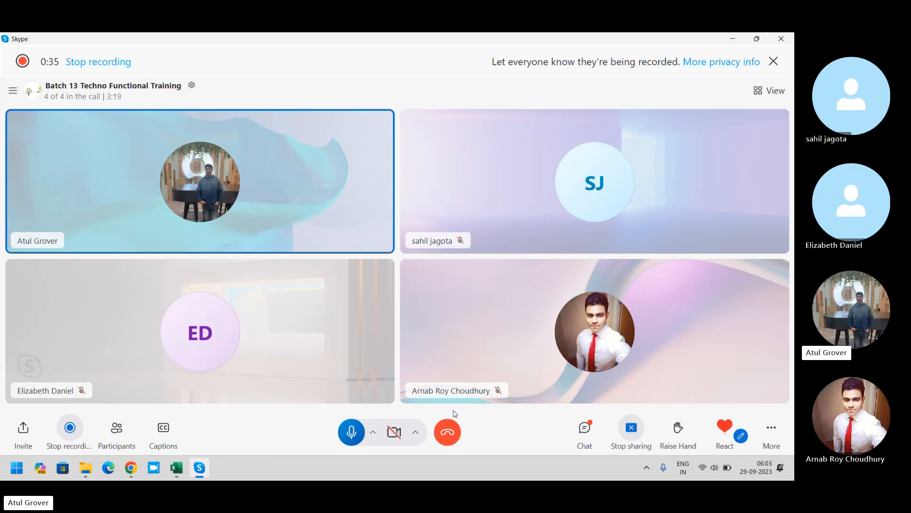
# Step: Open Notepad and delete all the old text from the open note
pyautogui.press('super')
pyautogui.write('note')
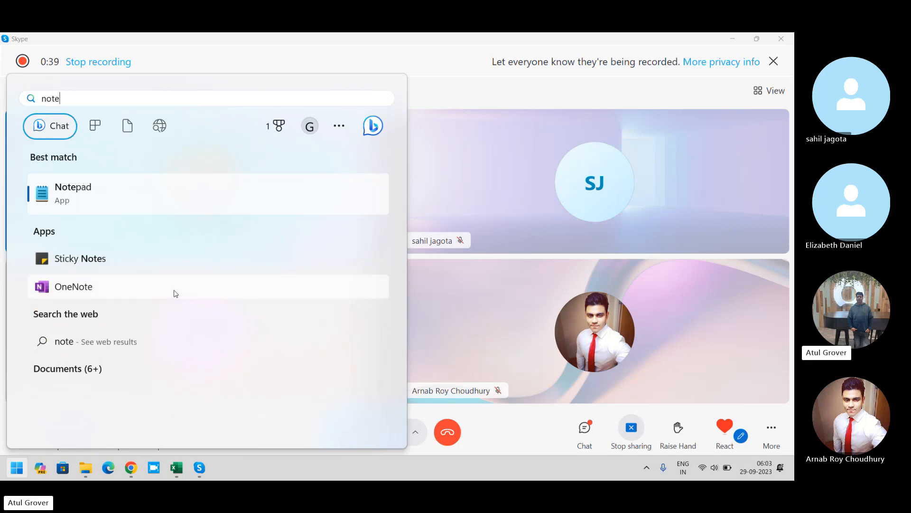
pyautogui.click(90, 202)
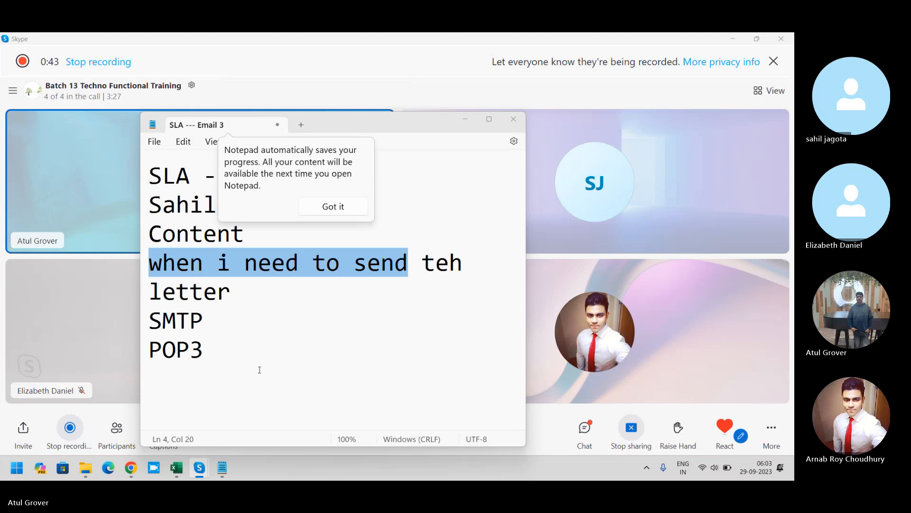
pyautogui.moveTo(254, 366); pyautogui.dragTo(151, 173)
pyautogui.press('BackSpace')
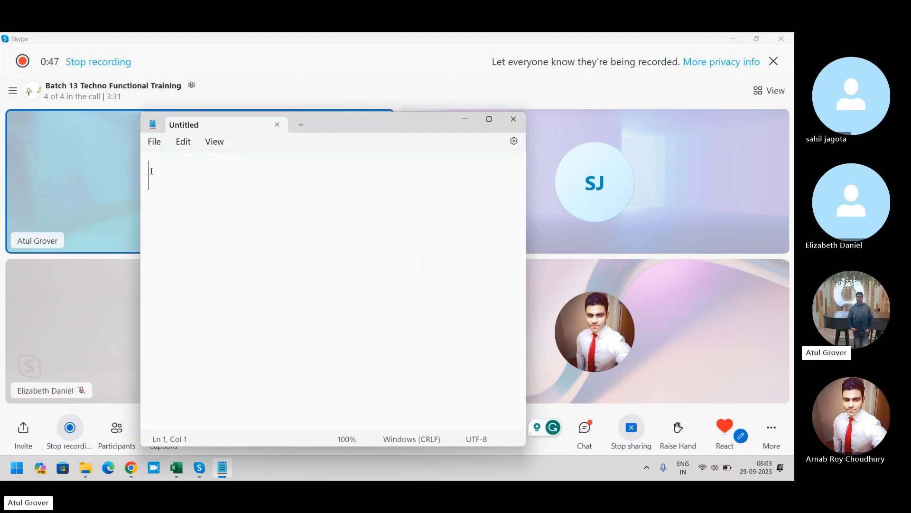
# Step: Write the heading "Inbound Action -->" in the note, followed by the lines "Inc?" and "Chang"
pyautogui.write('Inbo')
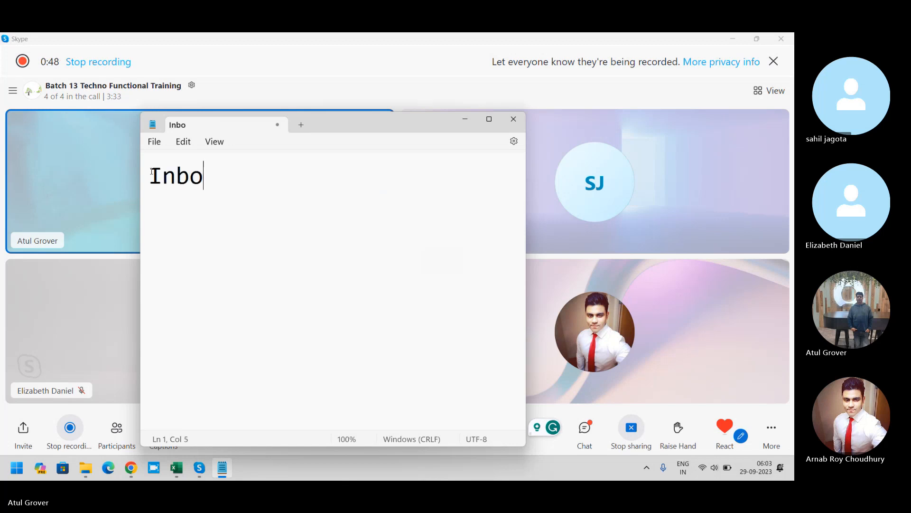
pyautogui.write('und Action -->')
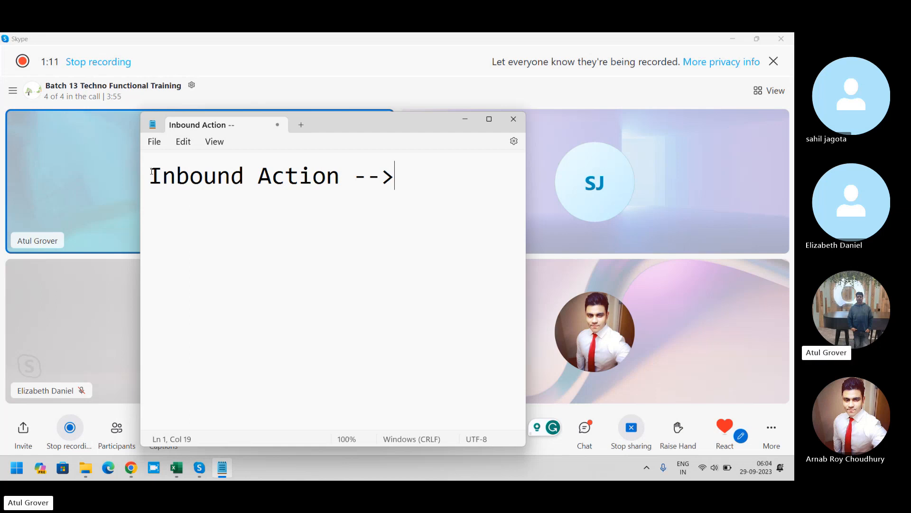
pyautogui.press('Return')
pyautogui.write('Inc?')
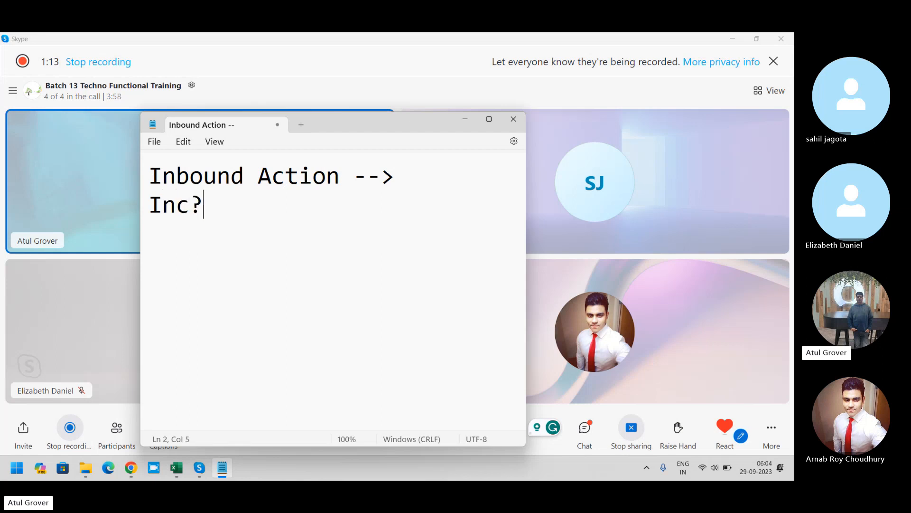
pyautogui.press('Return')
pyautogui.write('Chang')
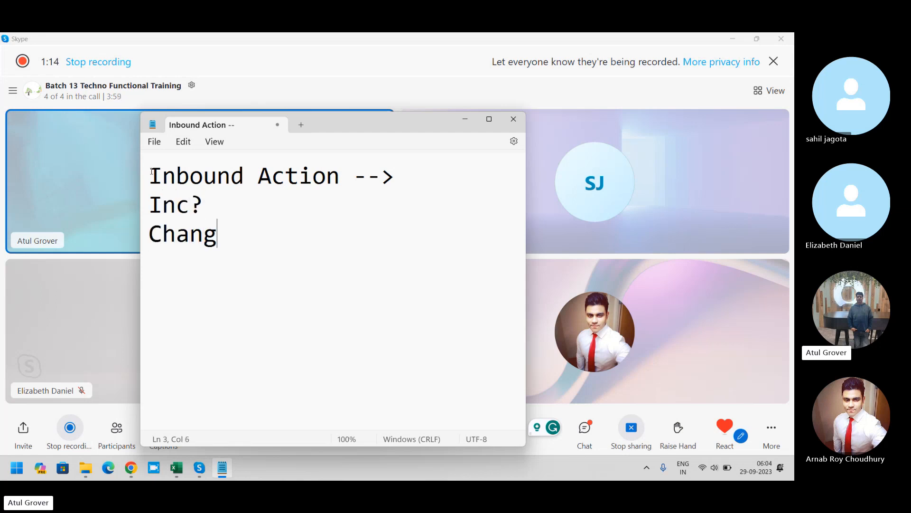
# Step: Continue the list in the note with the lines "Pb?" and "User?"
pyautogui.press('Return')
pyautogui.write('Pb?')
pyautogui.press('Return')
pyautogui.write('IUser>')
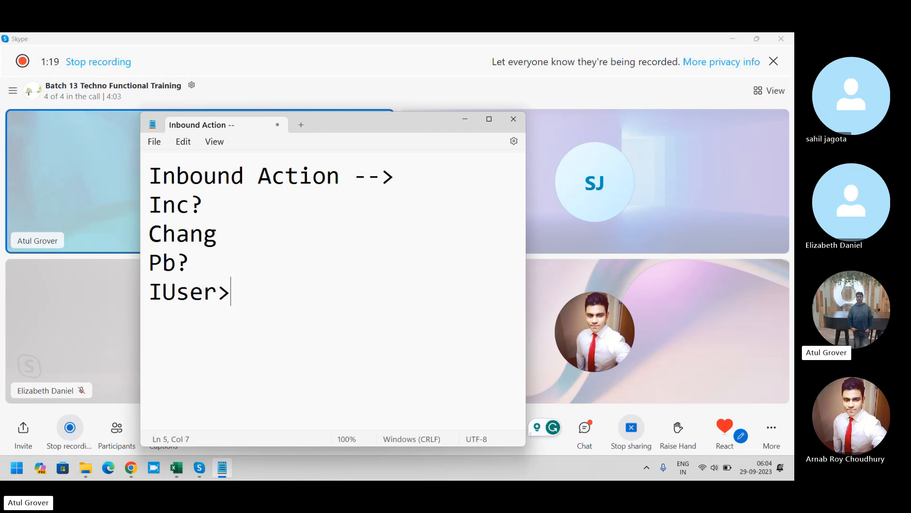
pyautogui.press('BackSpace')
pyautogui.press('BackSpace')
pyautogui.press('BackSpace')
pyautogui.press('BackSpace')
pyautogui.press('BackSpace')
pyautogui.press('BackSpace')
pyautogui.write('User?')
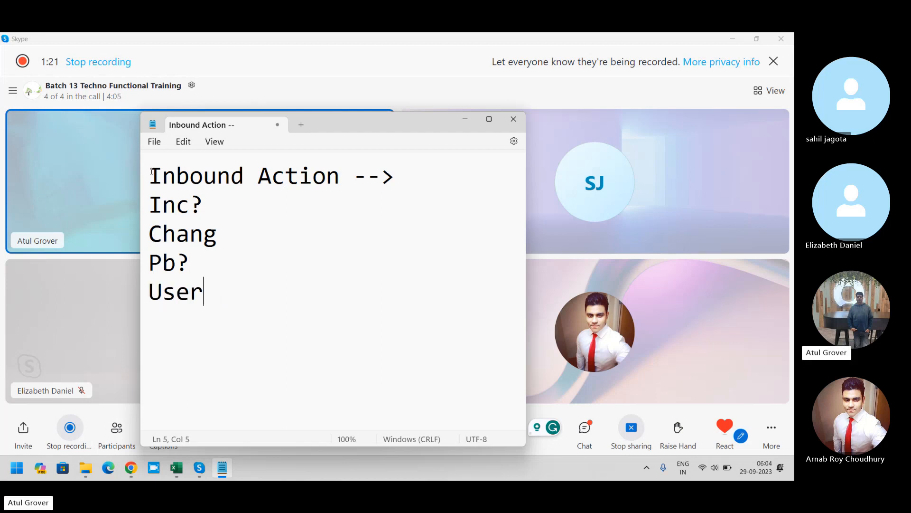
pyautogui.press('Return')
# Step: Switch to ServiceNow in Chrome and open the Inbound Actions list under System Policy > Email
pyautogui.click(131, 468)
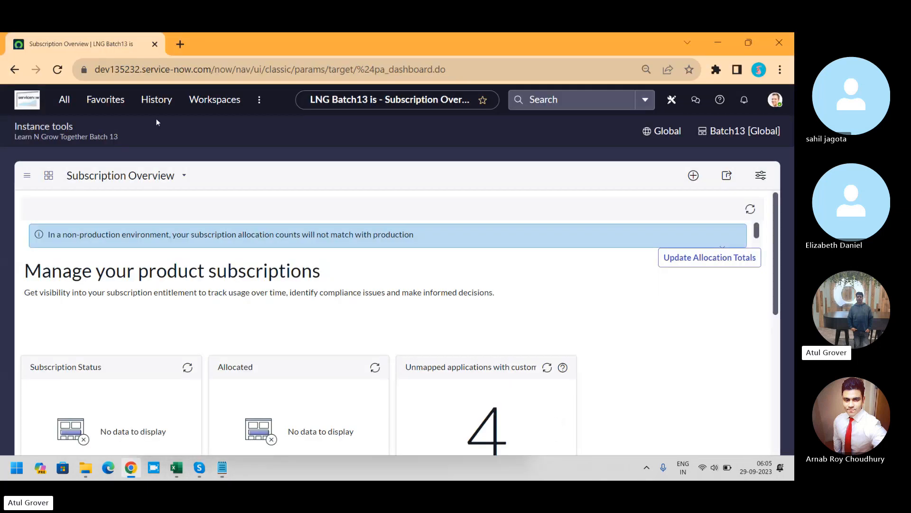
pyautogui.click(69, 98)
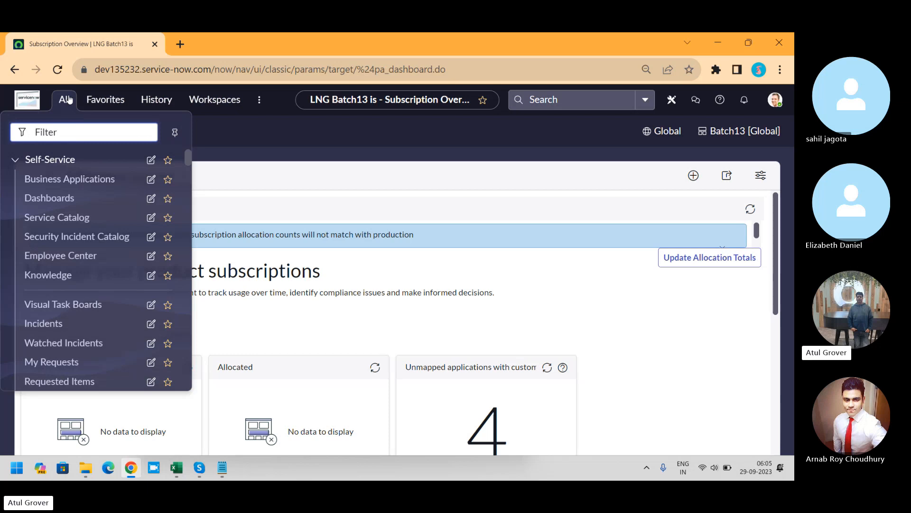
pyautogui.write('inboun')
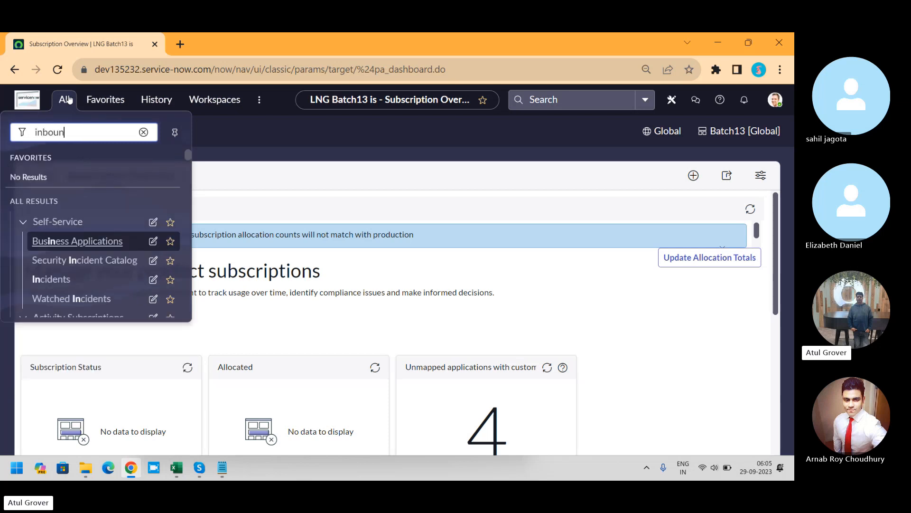
pyautogui.write('d email')
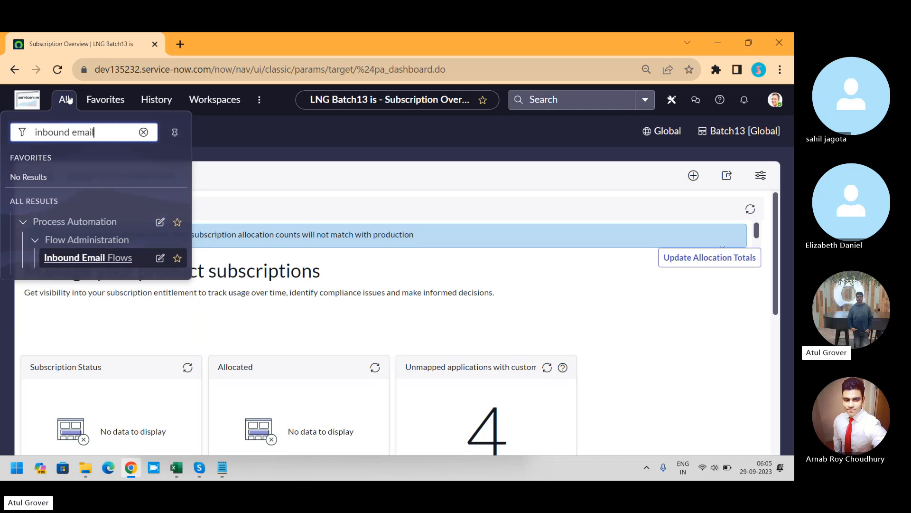
pyautogui.press('BackSpace')
pyautogui.press('BackSpace')
pyautogui.press('BackSpace')
pyautogui.press('BackSpace')
pyautogui.press('BackSpace')
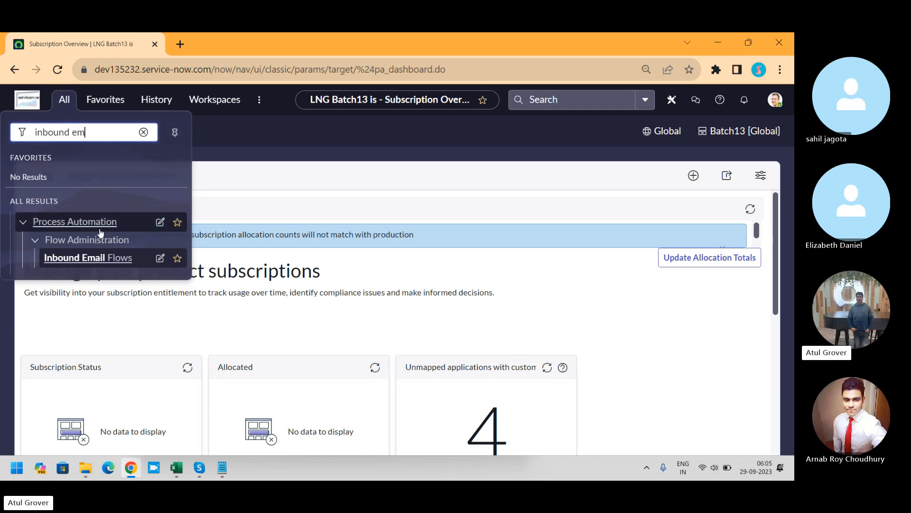
pyautogui.write('act')
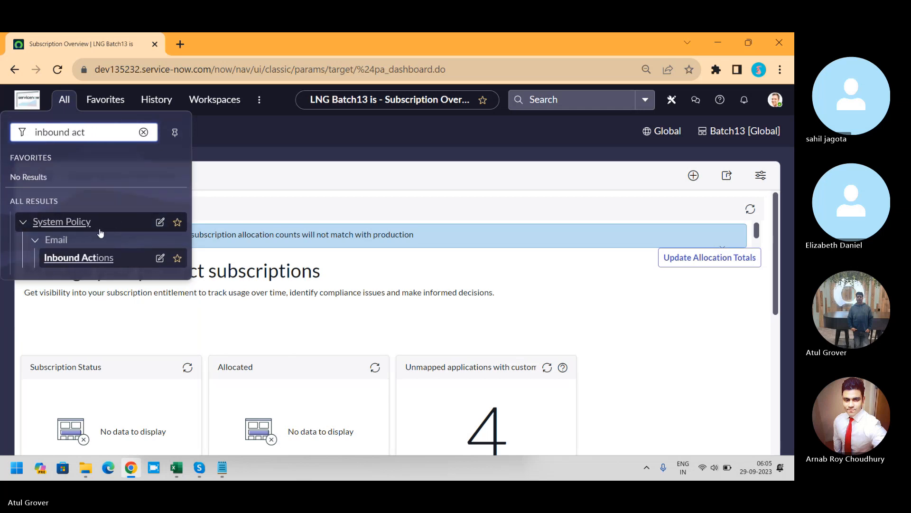
pyautogui.click(102, 260)
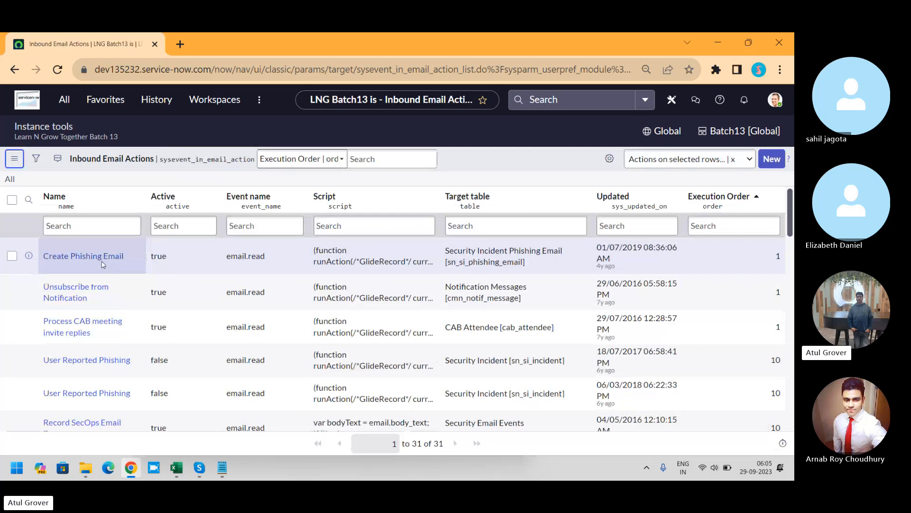
# Step: Start a new inbound email action record and name it "Create Incident LNG"
pyautogui.click(775, 161)
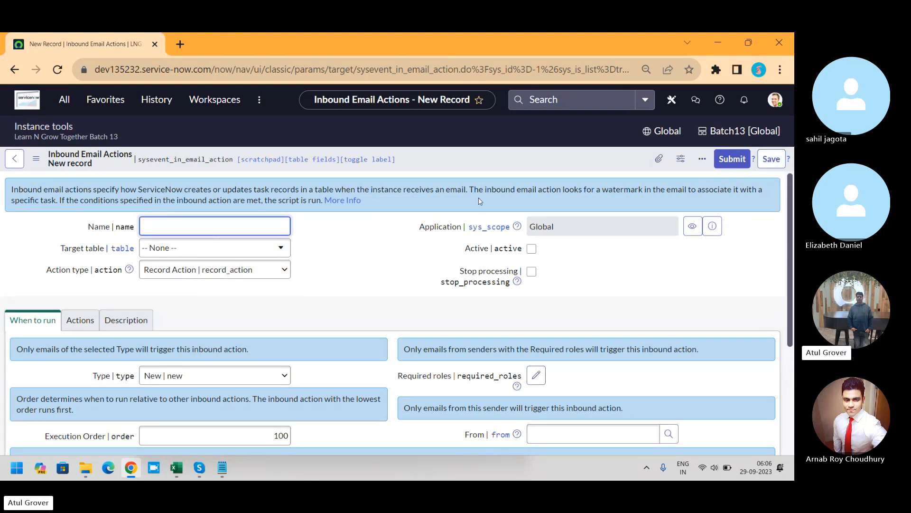
pyautogui.moveTo(791, 227)
pyautogui.mouseDown()
pyautogui.moveTo(793, 264)
pyautogui.moveTo(794, 213)
pyautogui.mouseUp()
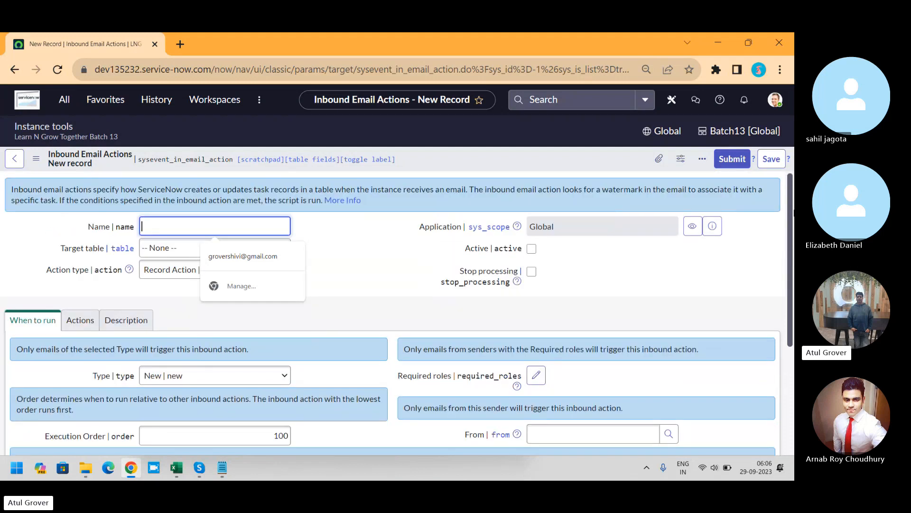
pyautogui.write('Cr')
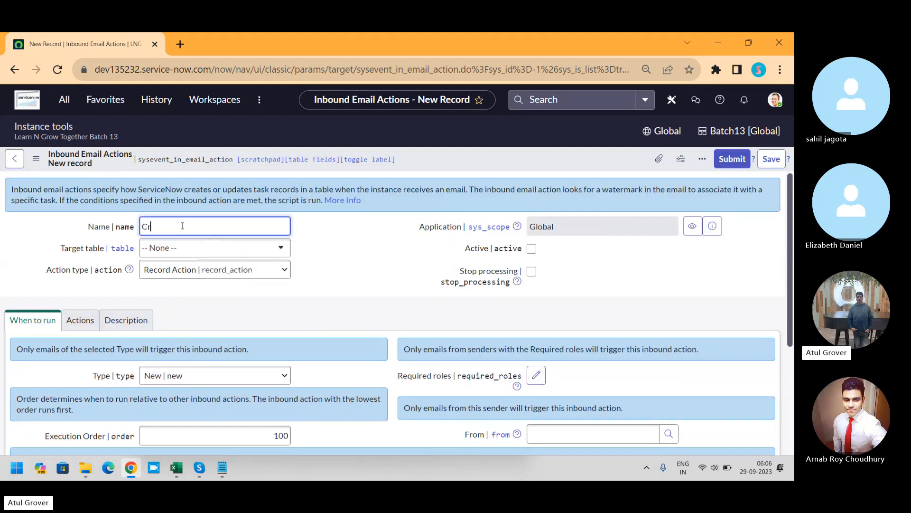
pyautogui.write('eate++')
pyautogui.press('BackSpace')
pyautogui.press('BackSpace')
pyautogui.press('BackSpace')
pyautogui.press('BackSpace')
pyautogui.press('BackSpace')
pyautogui.write('at')
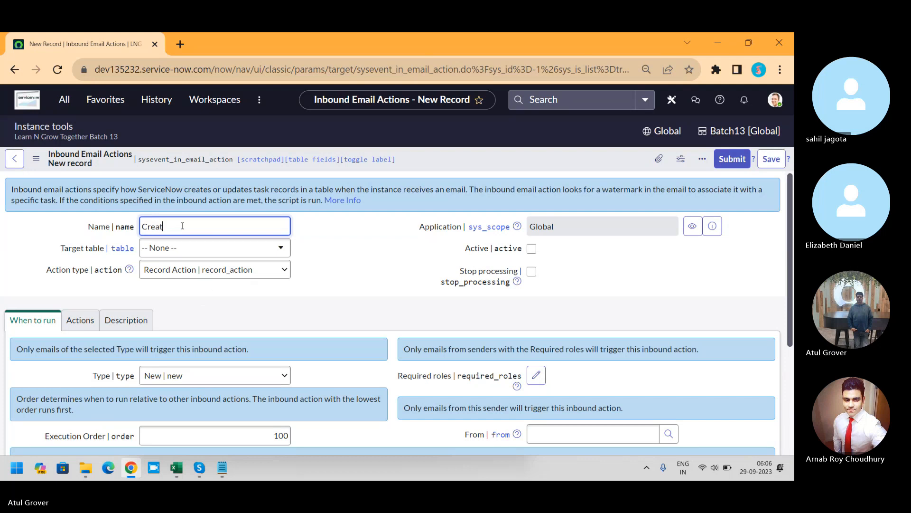
pyautogui.write('e Incident')
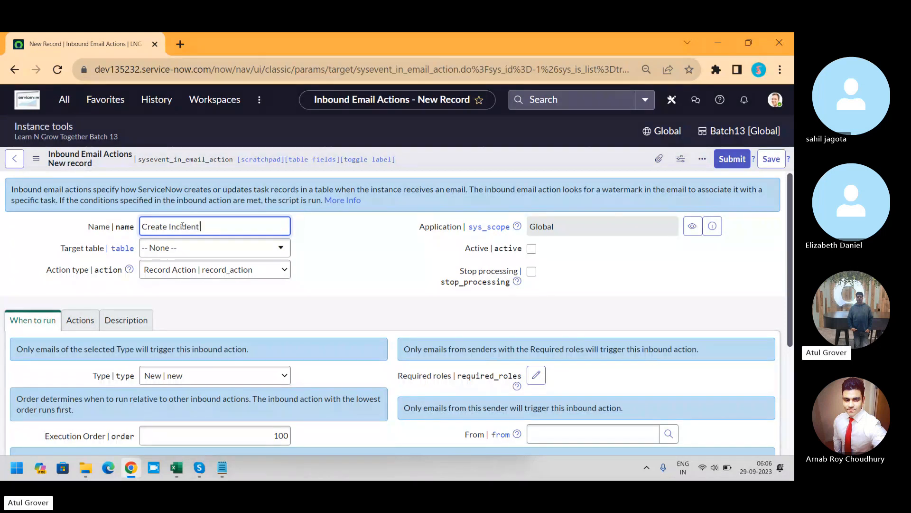
pyautogui.write(' LNG')
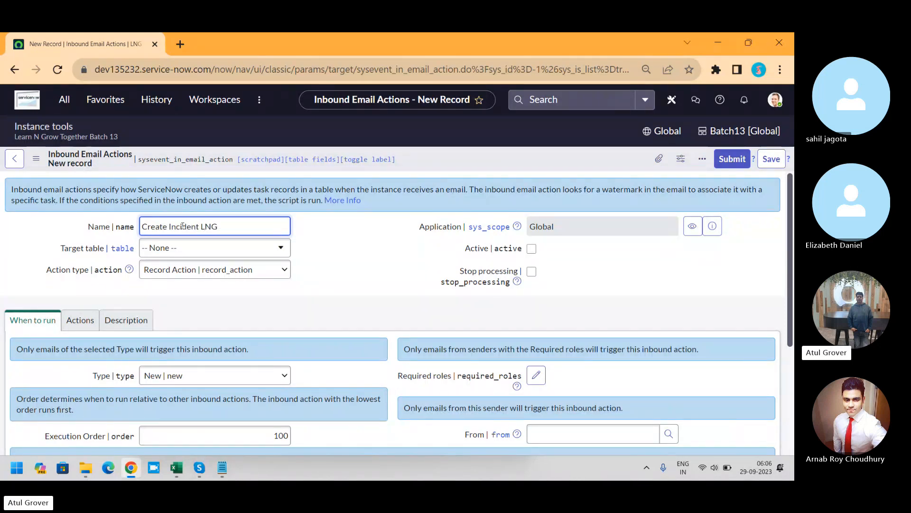
# Step: Set the inbound action's target table to LNG [u_lng]
pyautogui.click(257, 250)
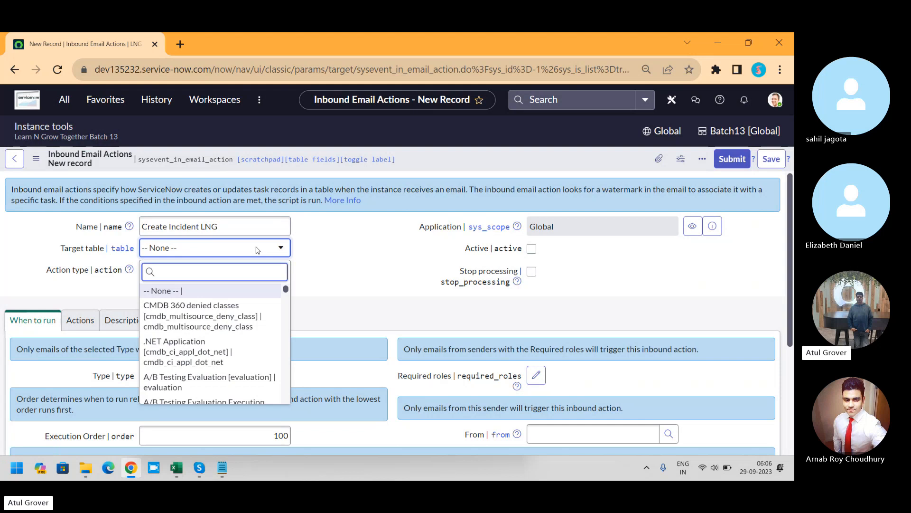
pyautogui.write('lng')
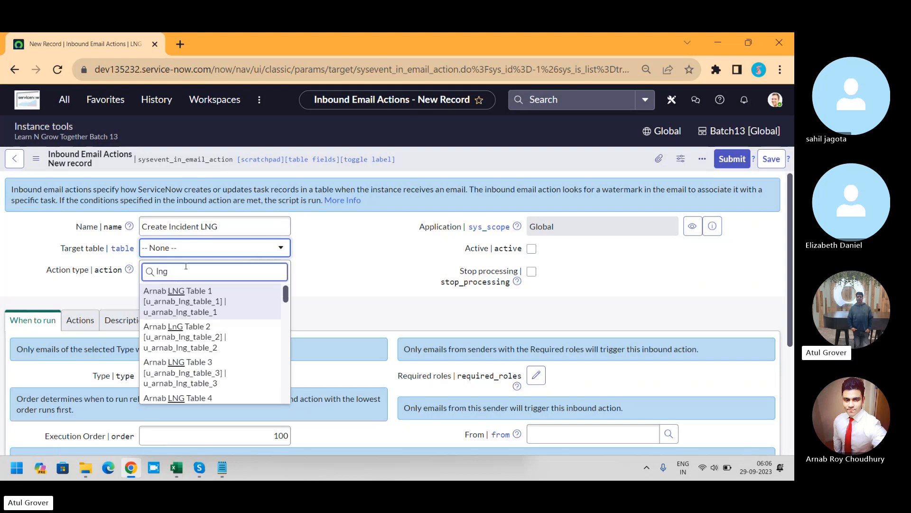
pyautogui.moveTo(185, 266); pyautogui.dragTo(146, 270)
pyautogui.write('u_')
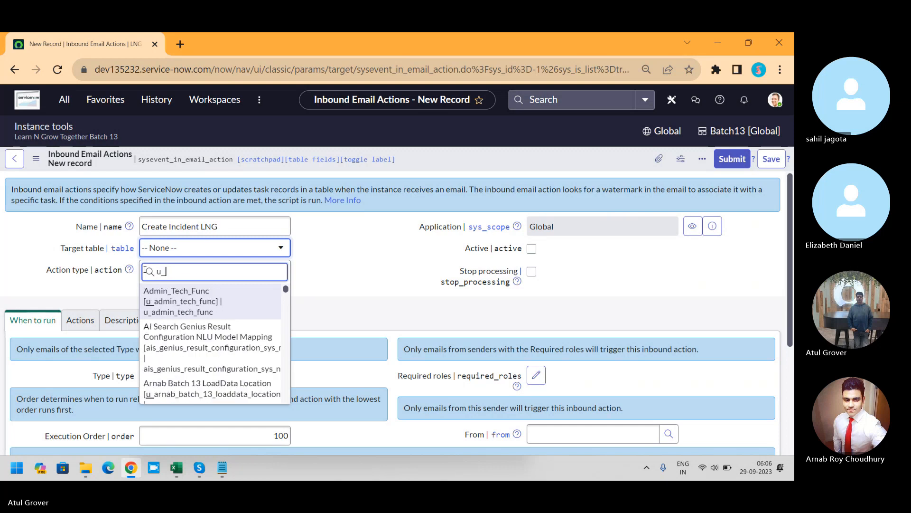
pyautogui.write('lng] | u_lng')
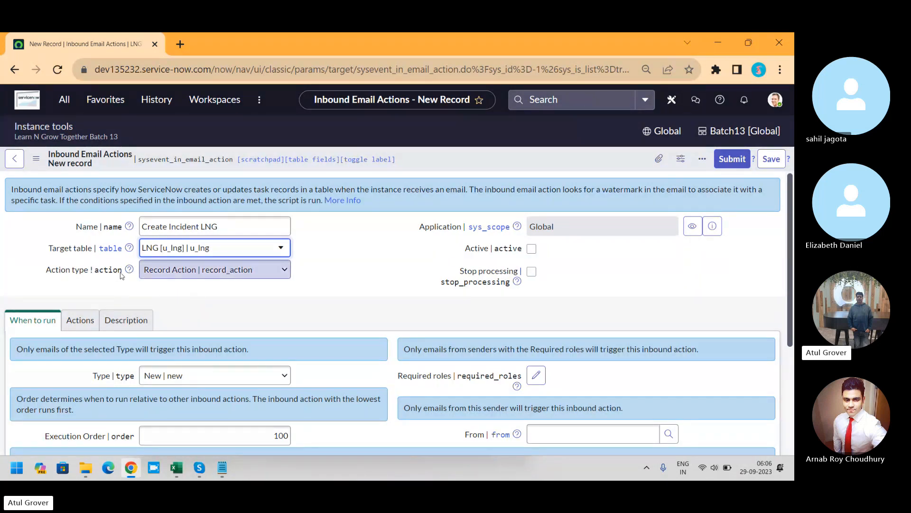
# Step: Keep Record Action as the action type and make the inbound action active
pyautogui.click(243, 275)
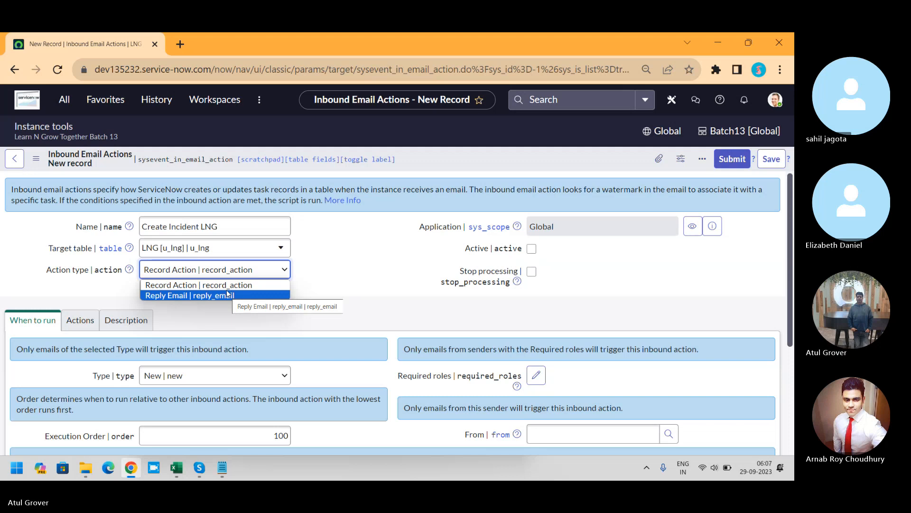
pyautogui.click(226, 285)
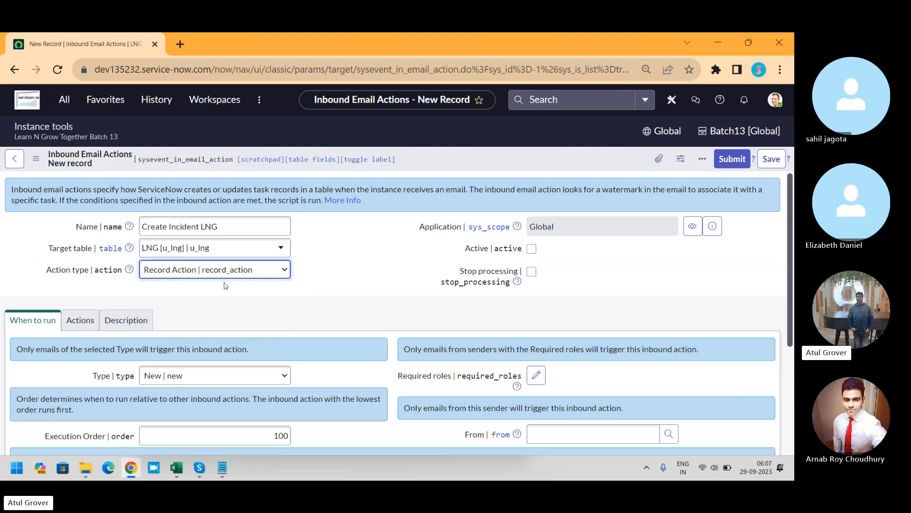
pyautogui.click(532, 248)
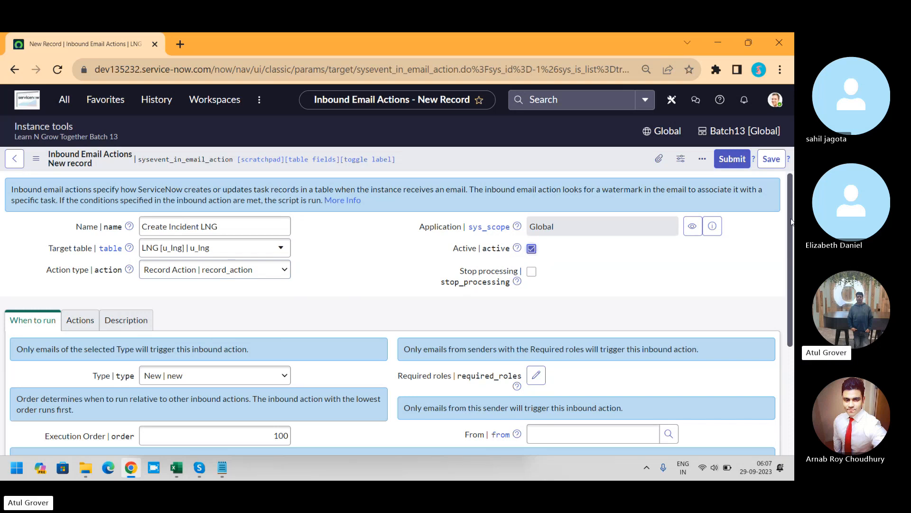
pyautogui.scroll(-2, 791, 221)
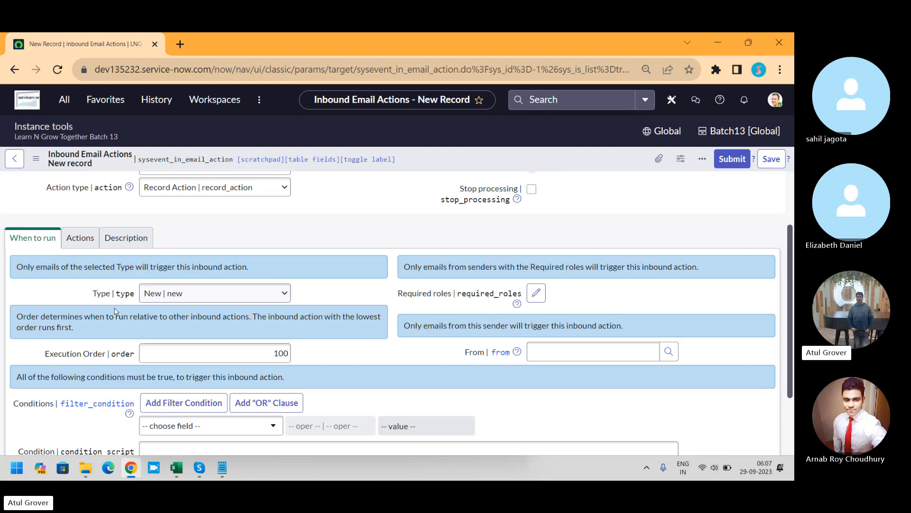
# Step: Switch to Notepad and add the lines "Email" and "sub" below the list, after a blank line
pyautogui.click(223, 467)
pyautogui.click(285, 303)
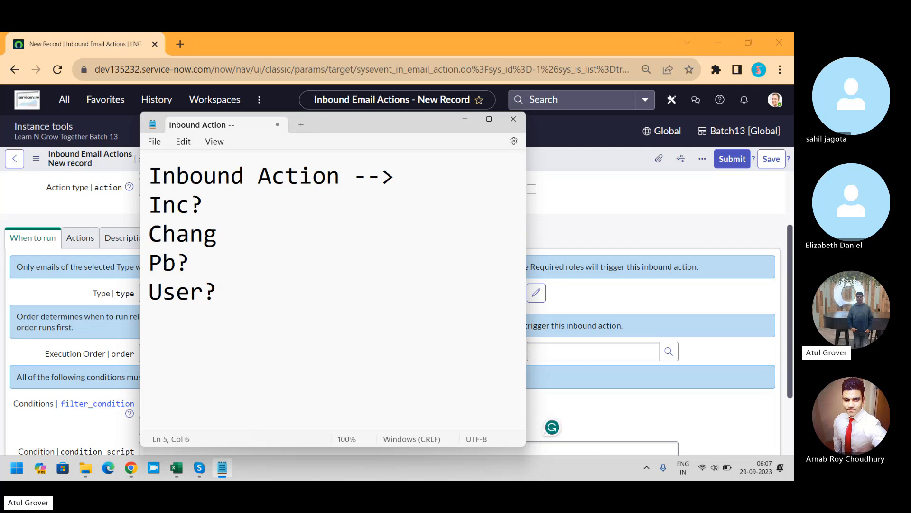
pyautogui.press('Return')
pyautogui.press('Return')
pyautogui.write('Email')
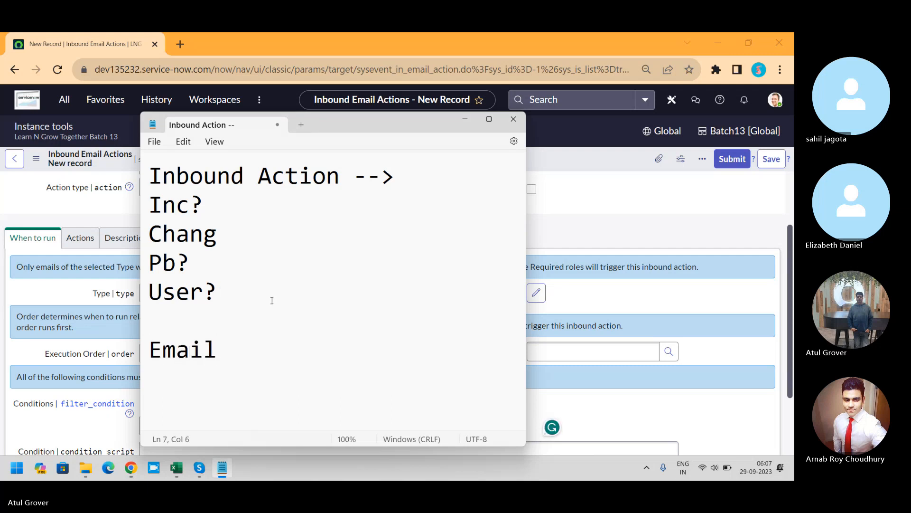
pyautogui.press('Return')
pyautogui.write('sub')
pyautogui.press('Return')
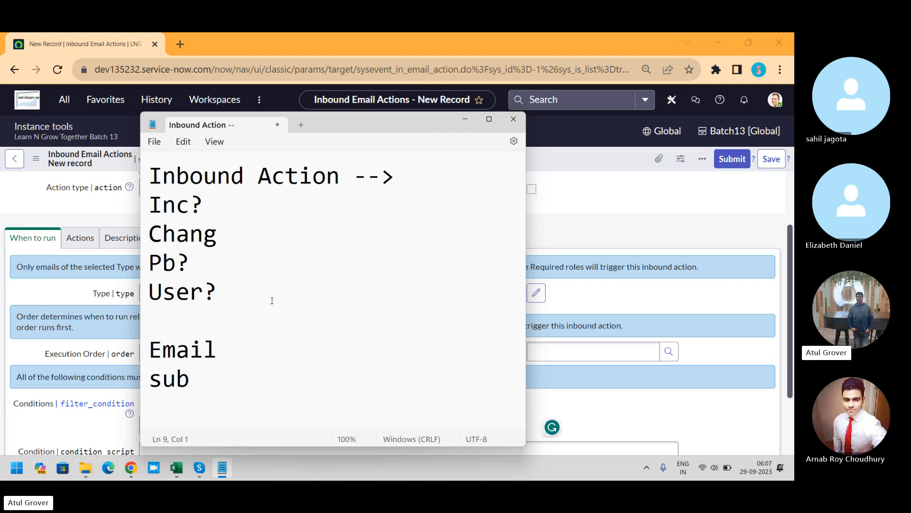
# Step: Add the sample subject lines "--- Hello", "Re: Hello" and "Fwd: Hello" below "sub" in the notes
pyautogui.write('--- Hello')
pyautogui.press('Return')
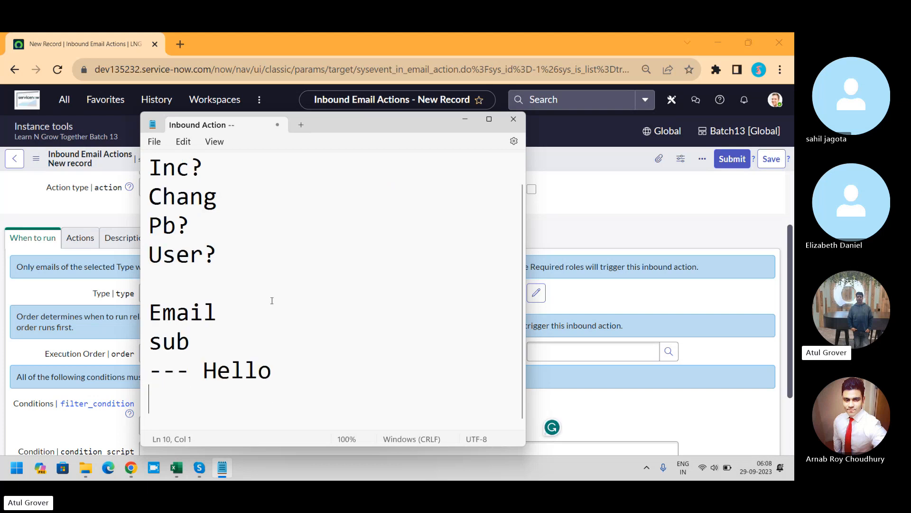
pyautogui.write('Re: Hello')
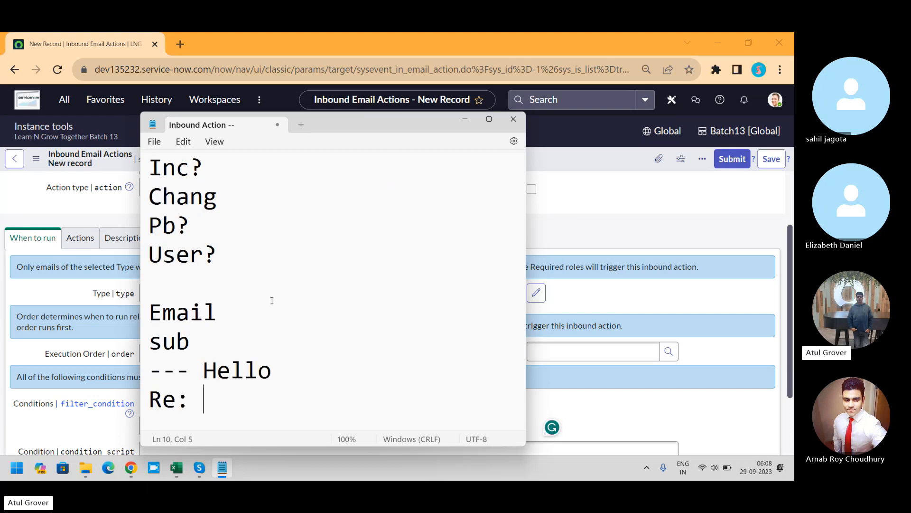
pyautogui.press('Return')
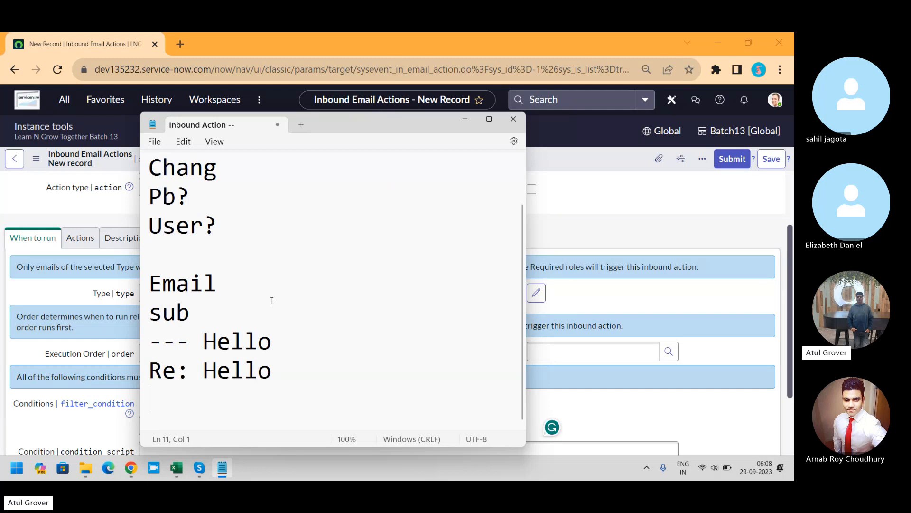
pyautogui.write('Fwd')
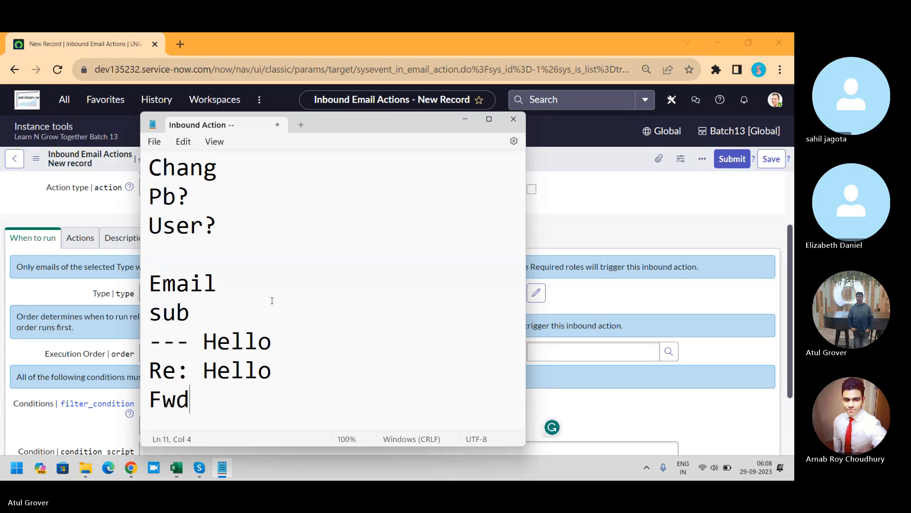
pyautogui.write(': Hello')
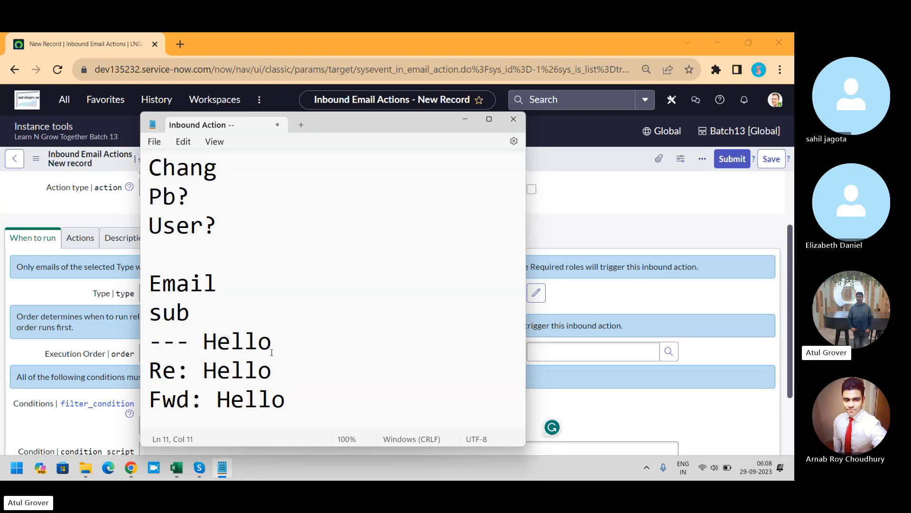
# Step: Highlight the sample subjects "Hello", "Re: Hello" and "Fwd: Hello" one after another
pyautogui.click(272, 336)
pyautogui.moveTo(272, 335); pyautogui.dragTo(204, 338)
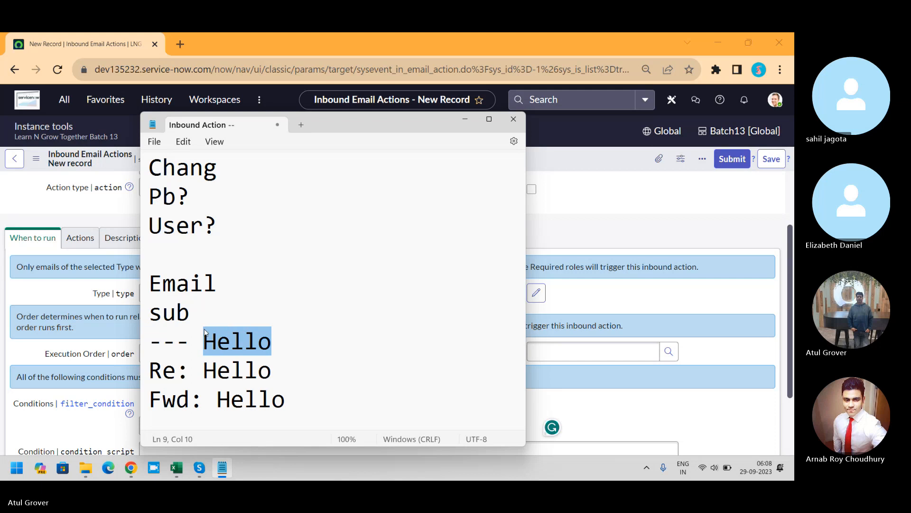
pyautogui.moveTo(273, 370); pyautogui.dragTo(134, 371)
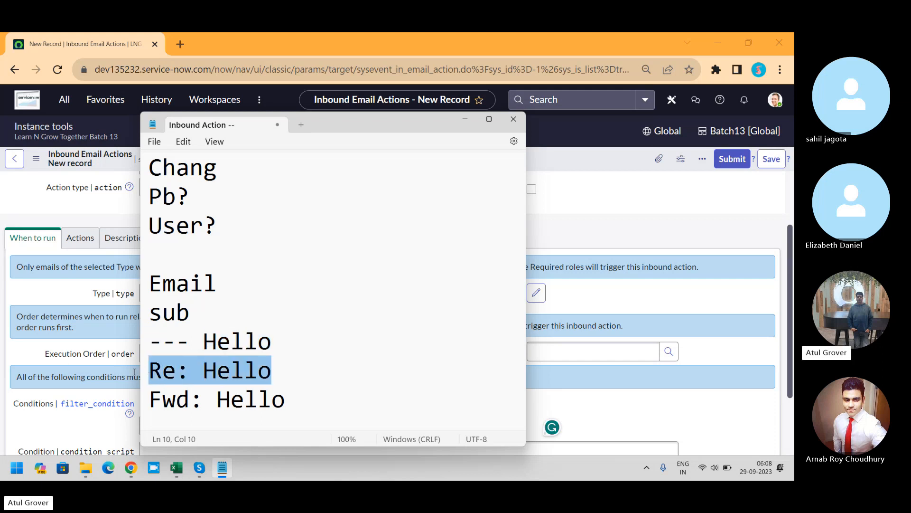
pyautogui.moveTo(287, 399); pyautogui.dragTo(129, 397)
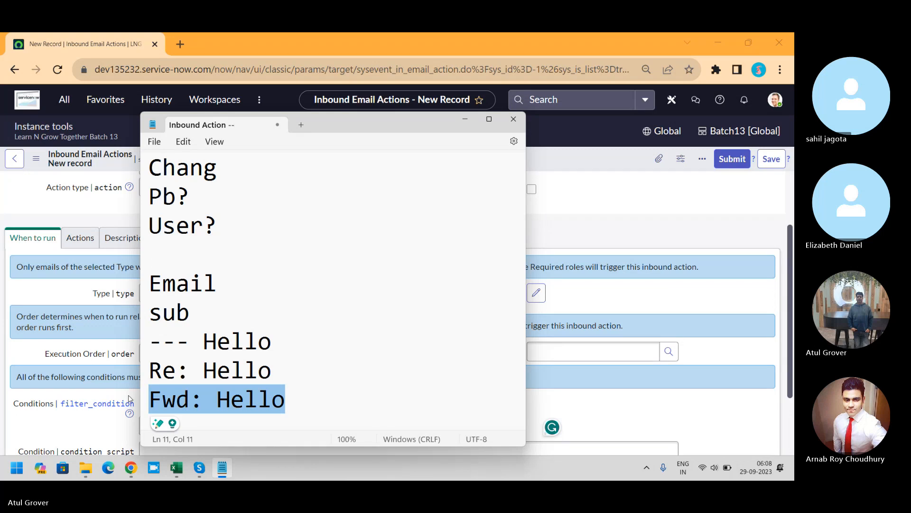
# Step: Switch to the ServiceNow form in Chrome and keep New as the email type that triggers the inbound action
pyautogui.click(69, 287)
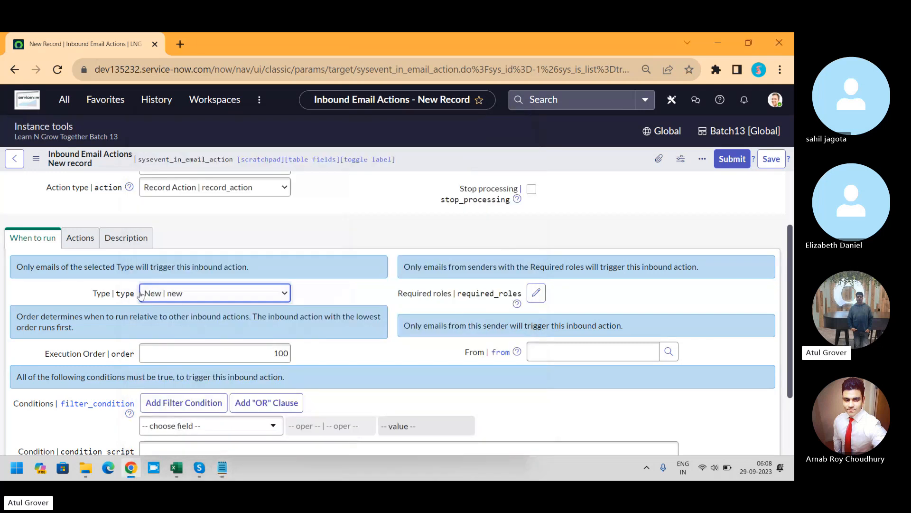
pyautogui.click(215, 299)
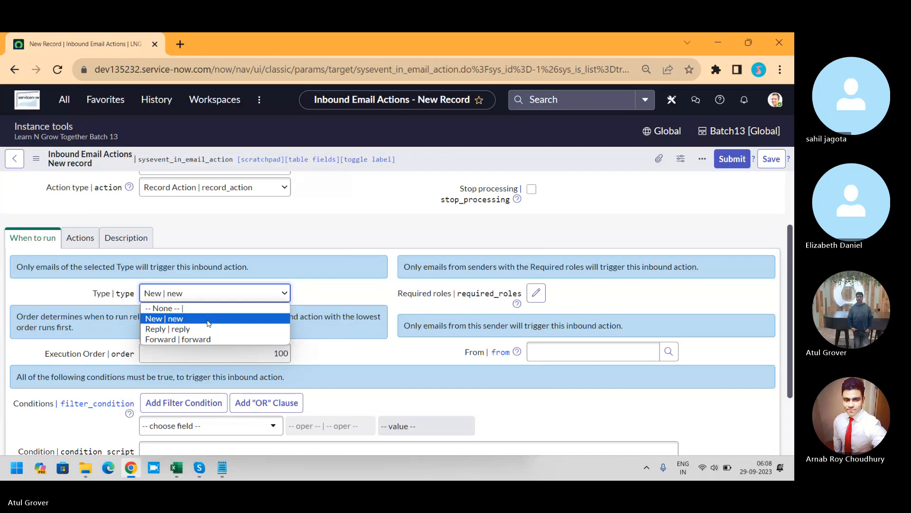
pyautogui.click(207, 321)
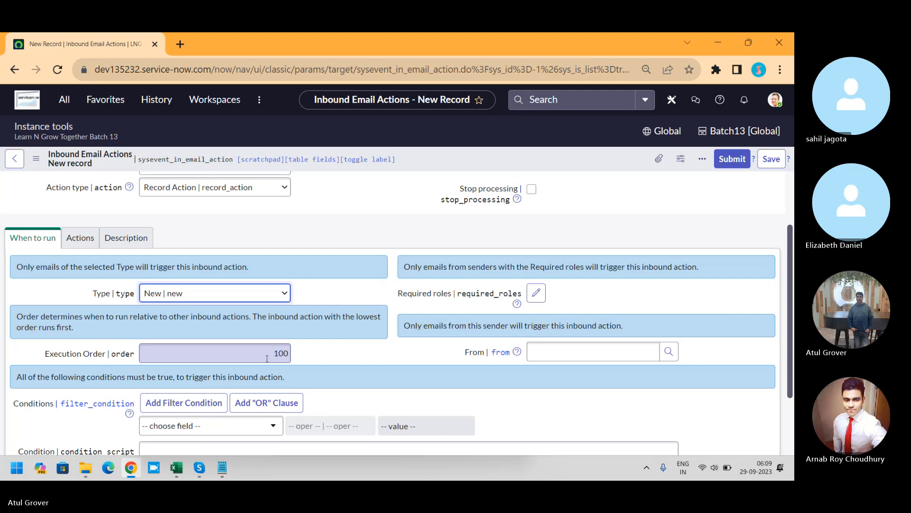
# Step: Switch to Notepad, insert blank lines after "User?" and add the line "Fire" above the Email section
pyautogui.hotkey('alt', 'Tab')
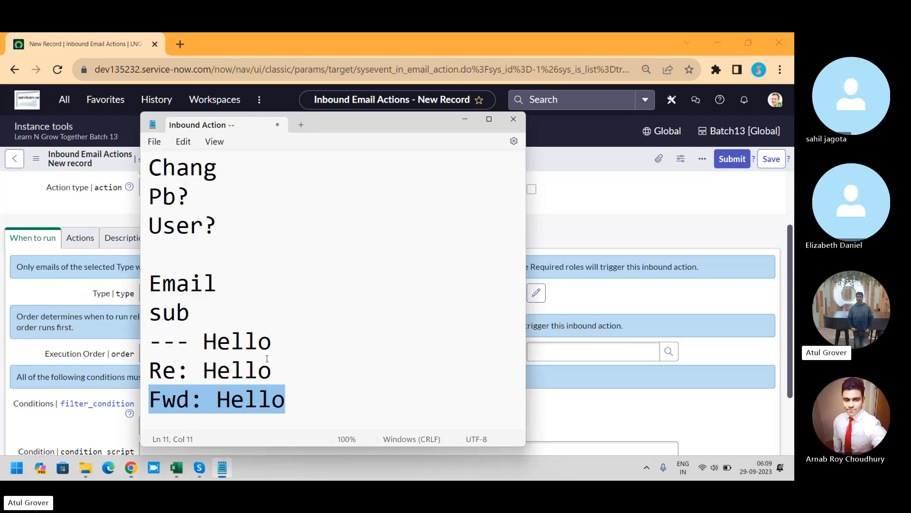
pyautogui.click(235, 236)
pyautogui.press('Return')
pyautogui.press('Return')
pyautogui.press('Return')
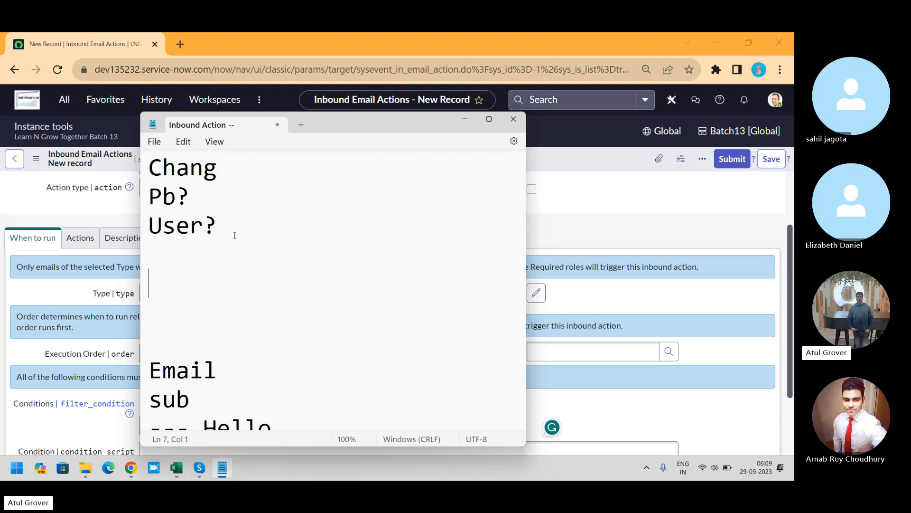
pyautogui.press('Up')
pyautogui.write('Fire')
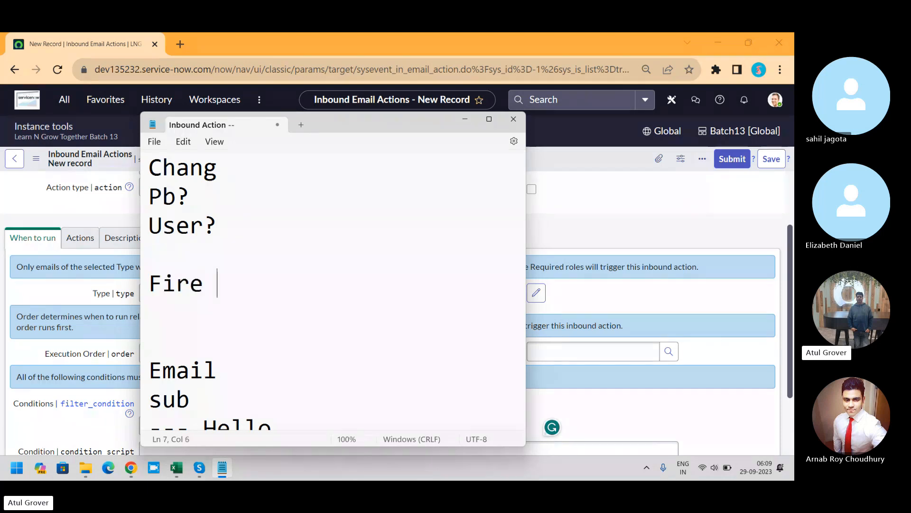
pyautogui.press('Return')
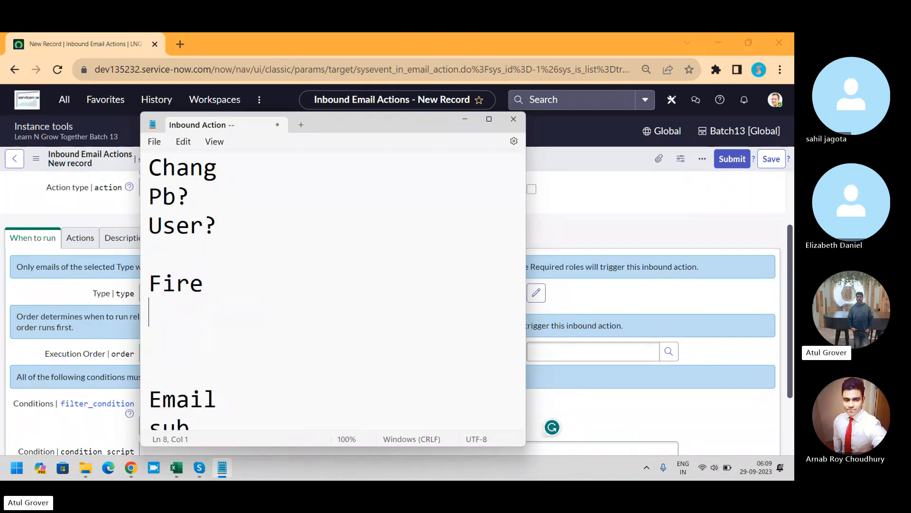
# Step: Add the lines "Call to Amub" and "Call to Doc" below "Fire"
pyautogui.write('Call to ')
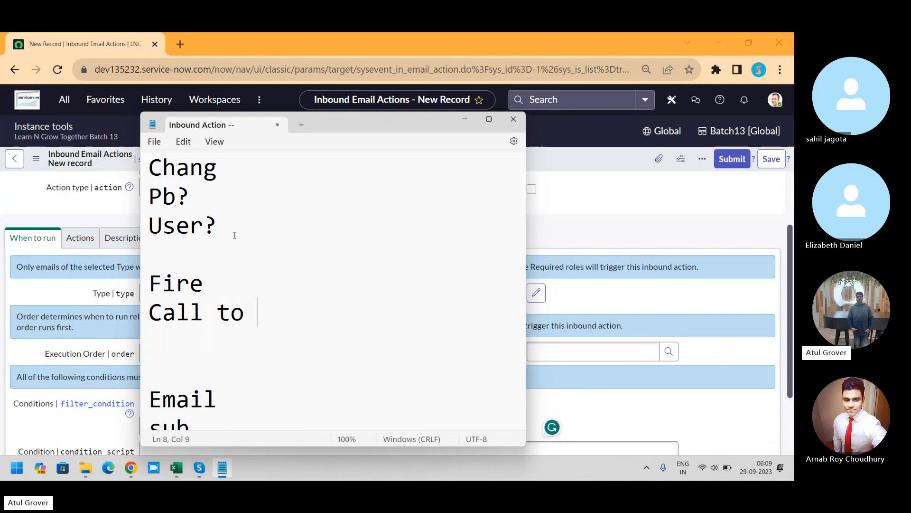
pyautogui.write('Amub')
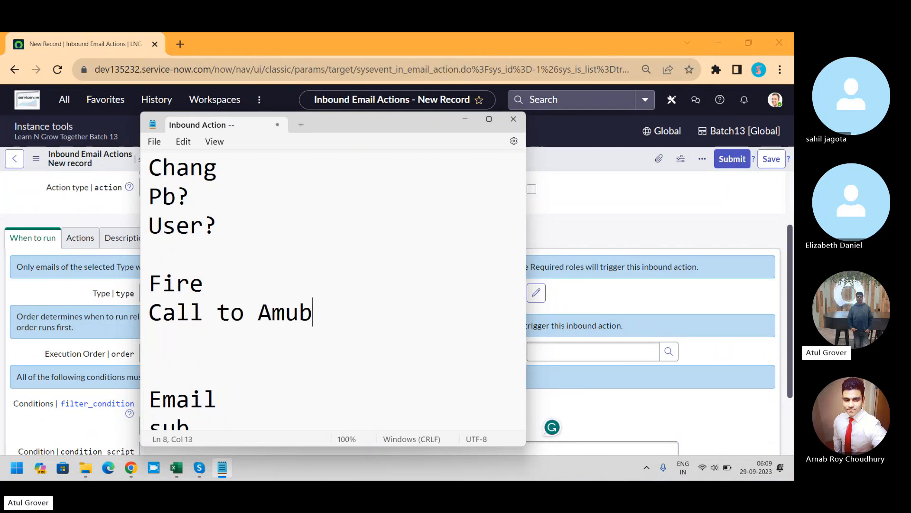
pyautogui.press('Return')
pyautogui.write('Call to ')
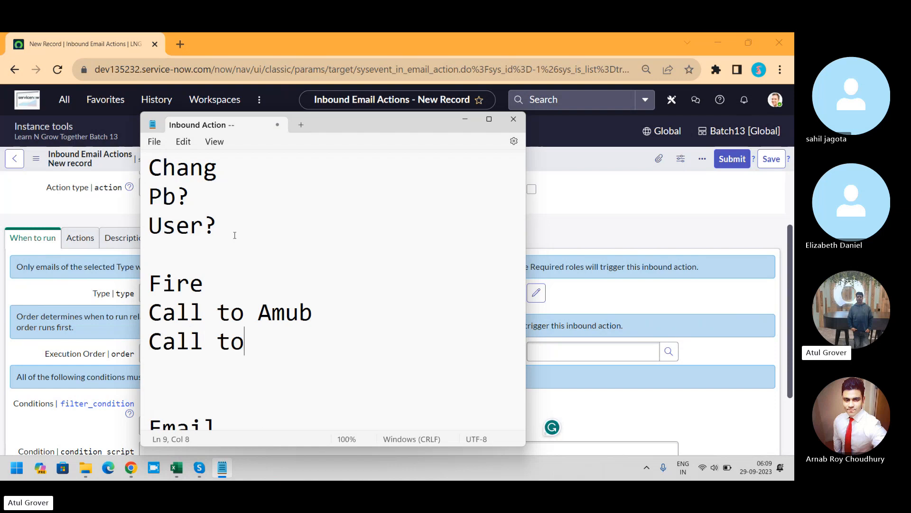
pyautogui.write('Doc')
pyautogui.press('Return')
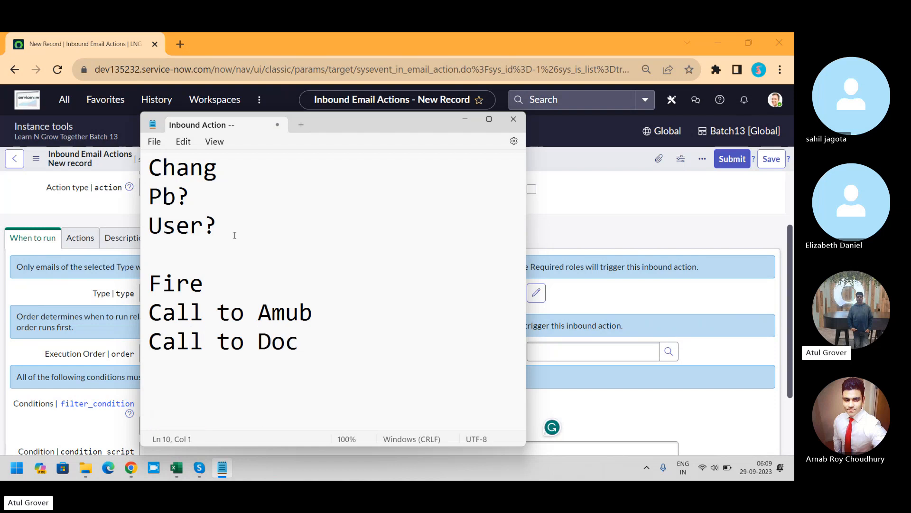
# Step: Add the order number 1 after both "Call to" lines and highlight the first one
pyautogui.click(342, 311)
pyautogui.write('1')
pyautogui.press('Down')
pyautogui.write('1')
pyautogui.doubleClick(359, 348)
pyautogui.moveTo(355, 312); pyautogui.dragTo(337, 303)
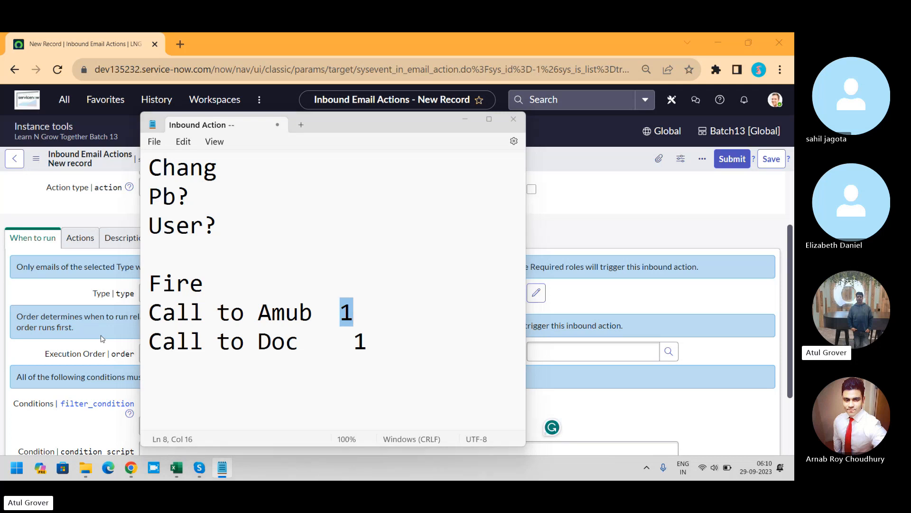
# Step: Switch back to the ServiceNow form in Chrome and review the From sender field and the condition settings
pyautogui.hotkey('alt', 'Tab')
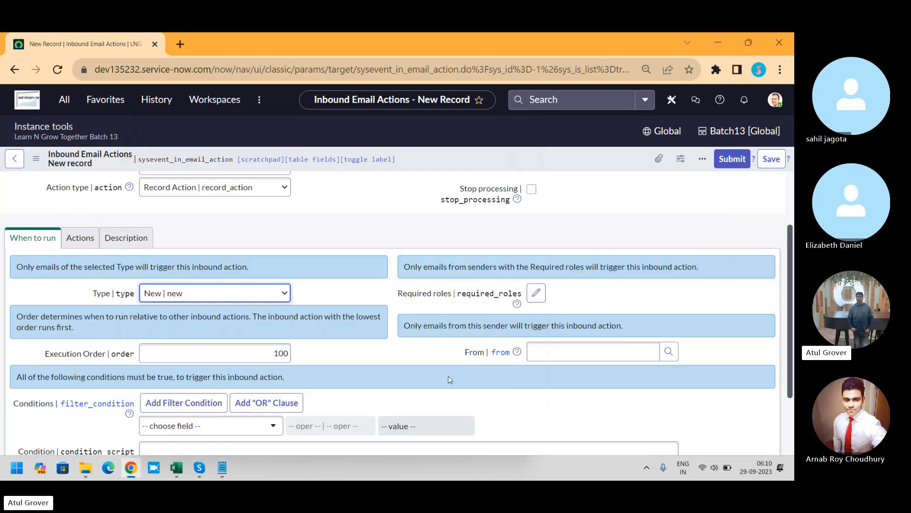
pyautogui.click(606, 354)
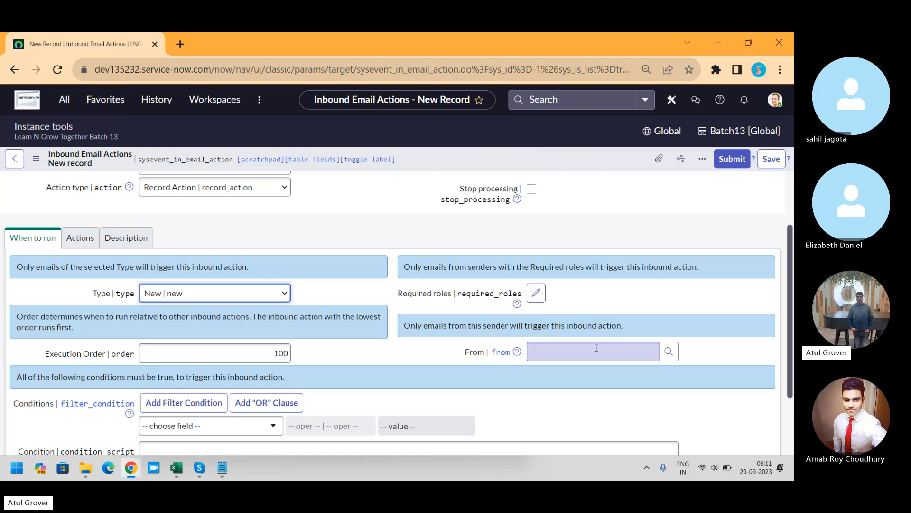
pyautogui.click(596, 348)
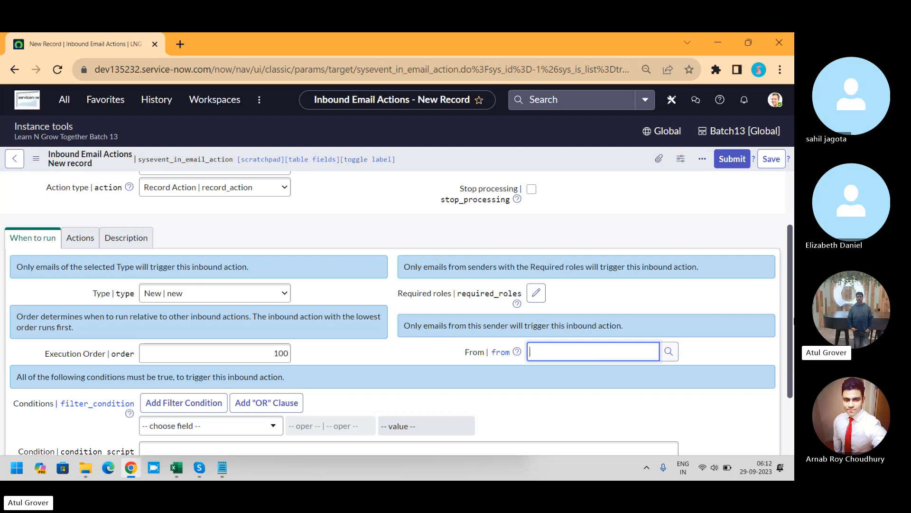
pyautogui.scroll(-3, 778, 342)
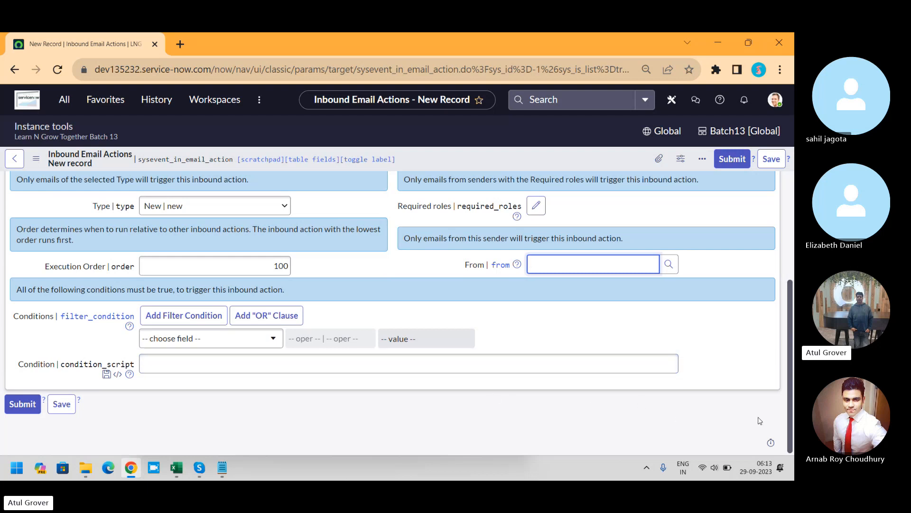
pyautogui.scroll(2, 792, 400)
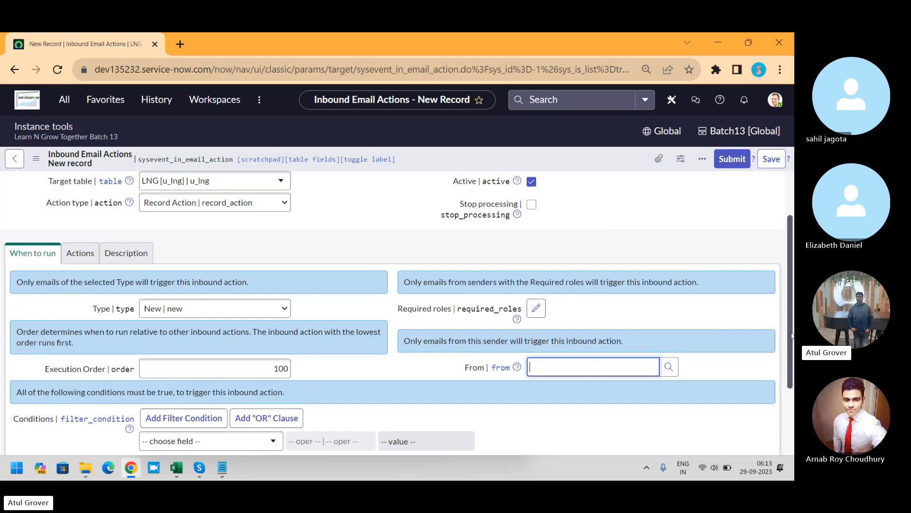
# Step: Open the inbound action's field actions and search the available fields for "shor", then clear the search
pyautogui.click(82, 253)
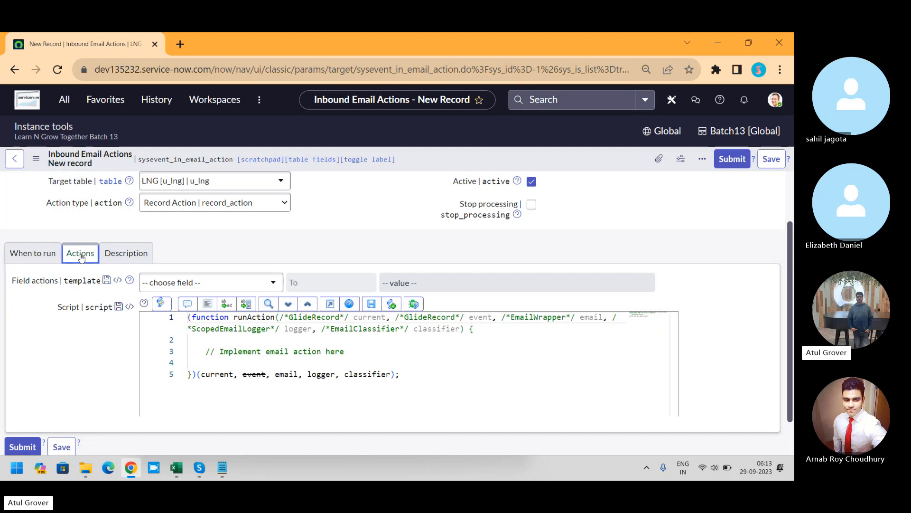
pyautogui.click(221, 286)
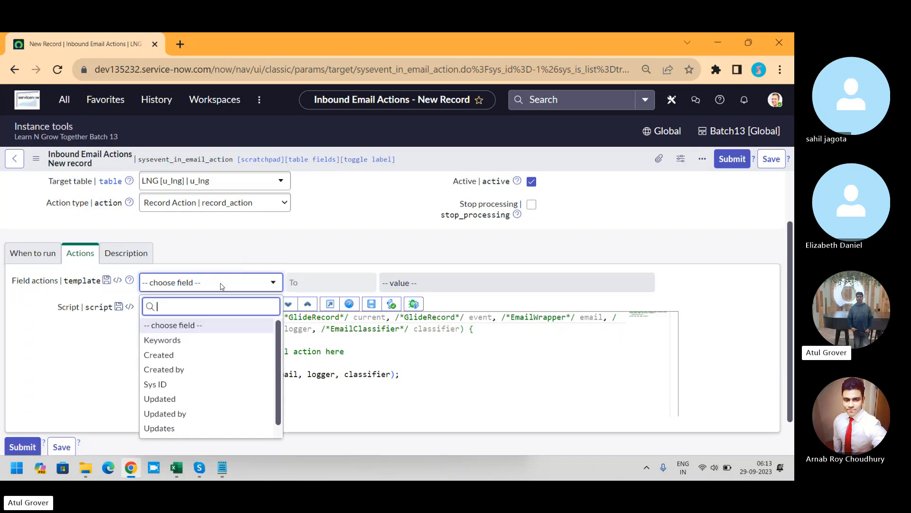
pyautogui.write('shor')
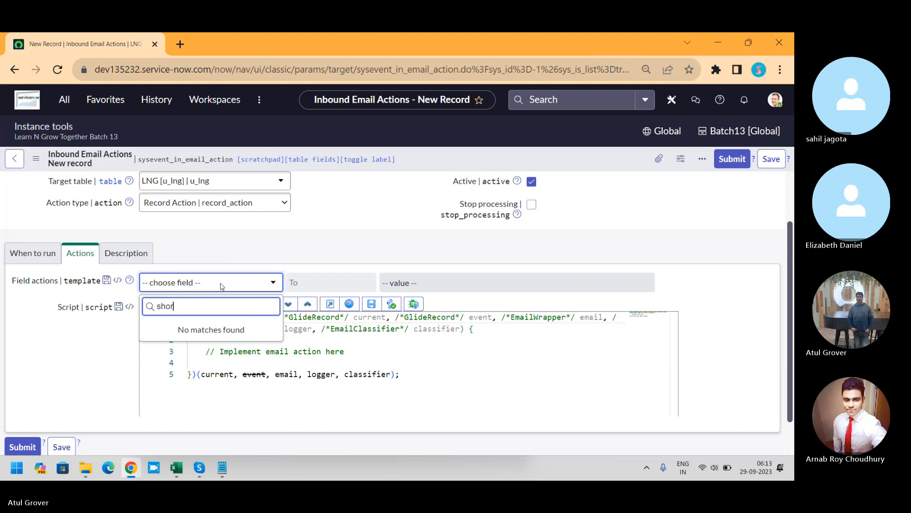
pyautogui.press('BackSpace')
pyautogui.press('BackSpace')
pyautogui.press('BackSpace')
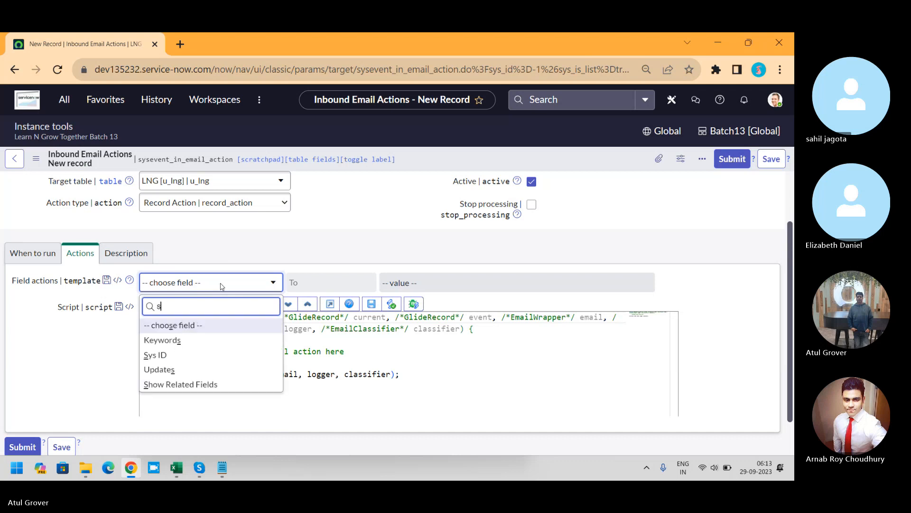
pyautogui.press('BackSpace')
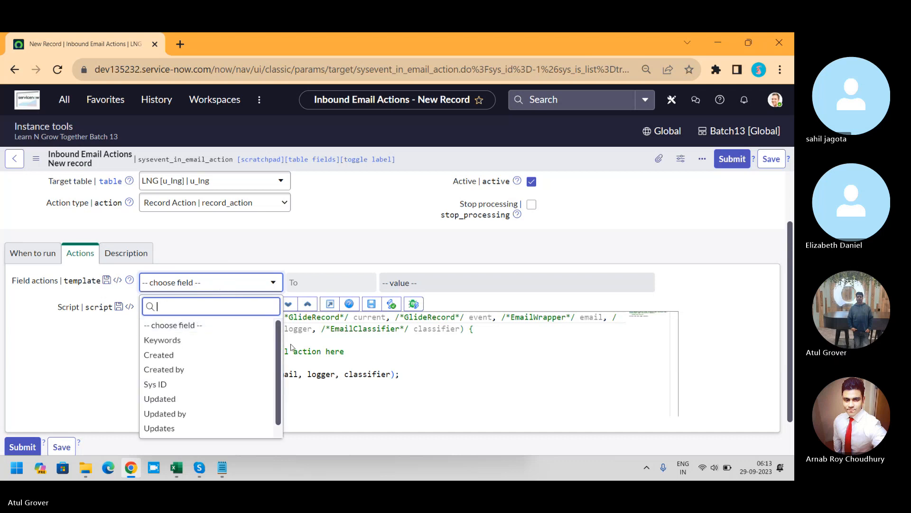
# Step: Choose Show Related Fields in the first field action and set its field to Created by
pyautogui.scroll(-1, 282, 335)
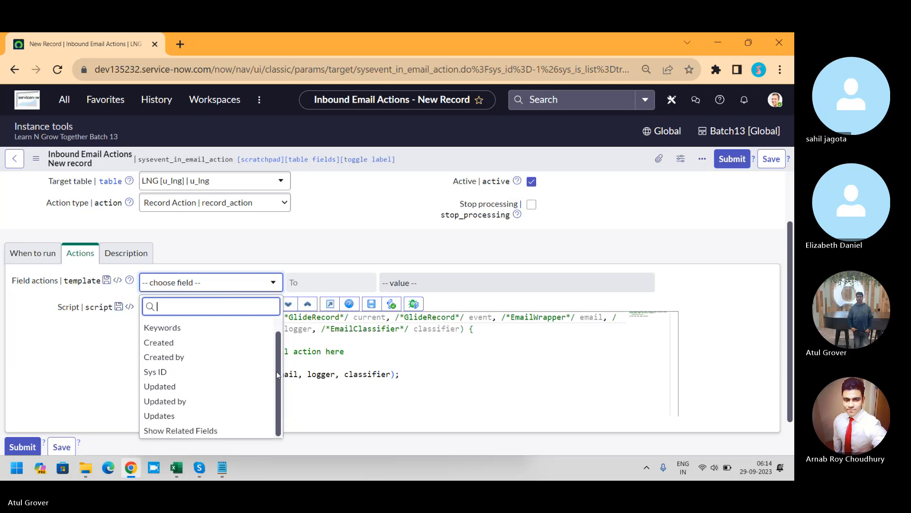
pyautogui.click(196, 430)
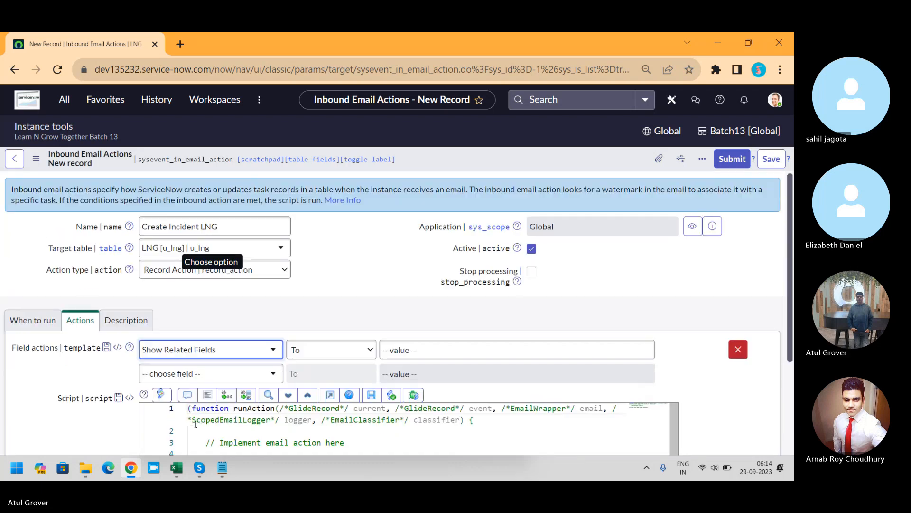
pyautogui.click(250, 351)
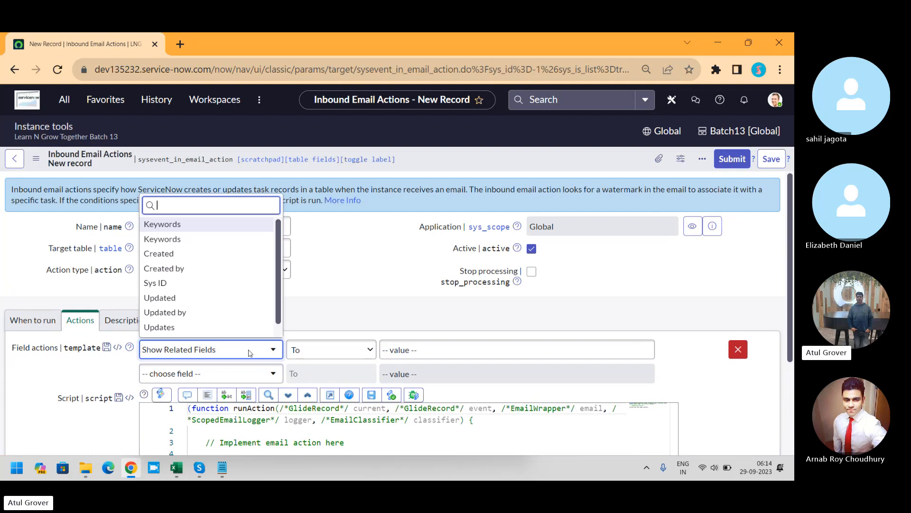
pyautogui.write('re')
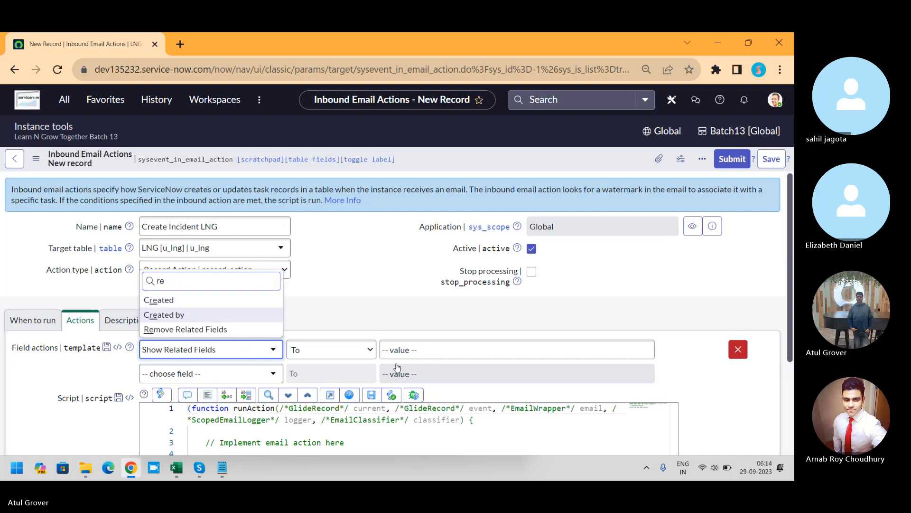
pyautogui.click(223, 315)
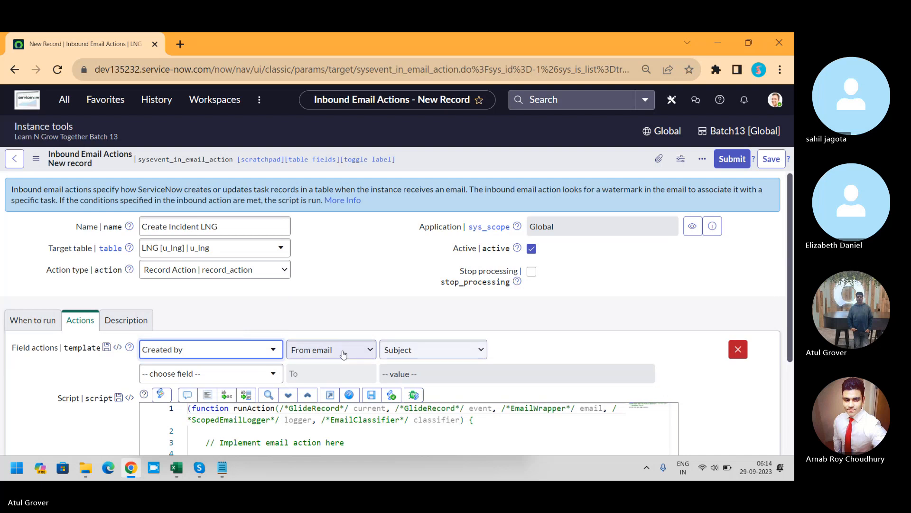
# Step: Set the Created by field action to take the email's Sender, then search the second action's fields for "de" and clear the search
pyautogui.click(422, 356)
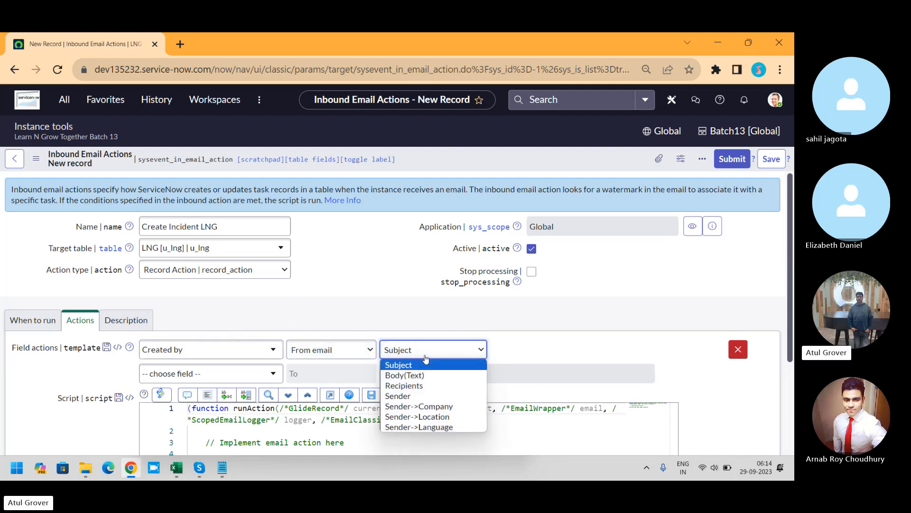
pyautogui.click(420, 396)
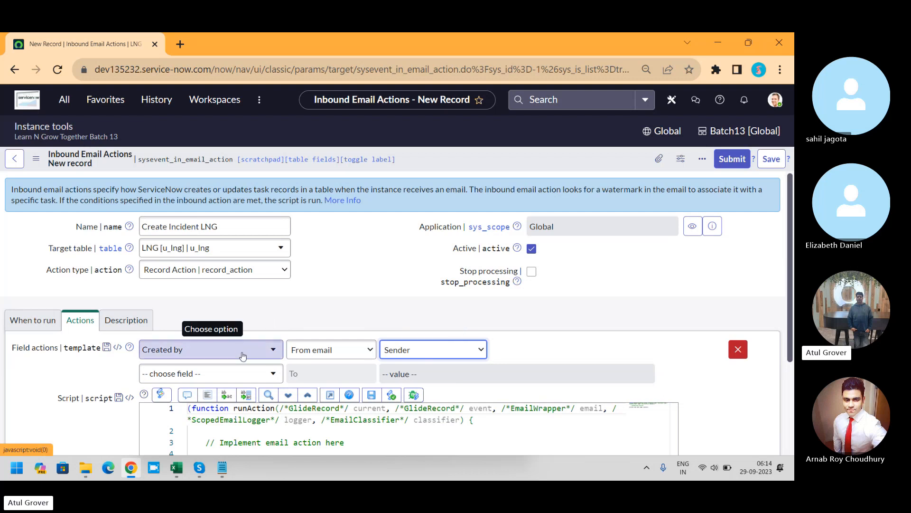
pyautogui.click(246, 372)
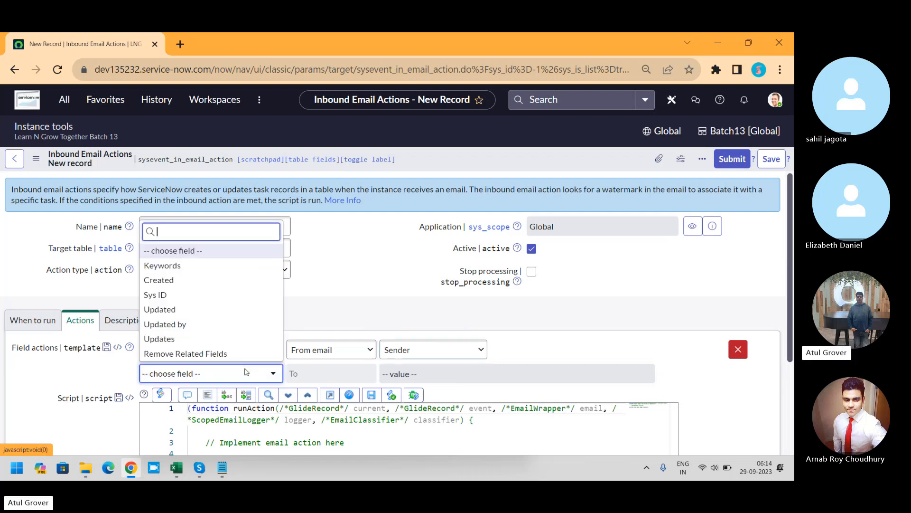
pyautogui.write('de')
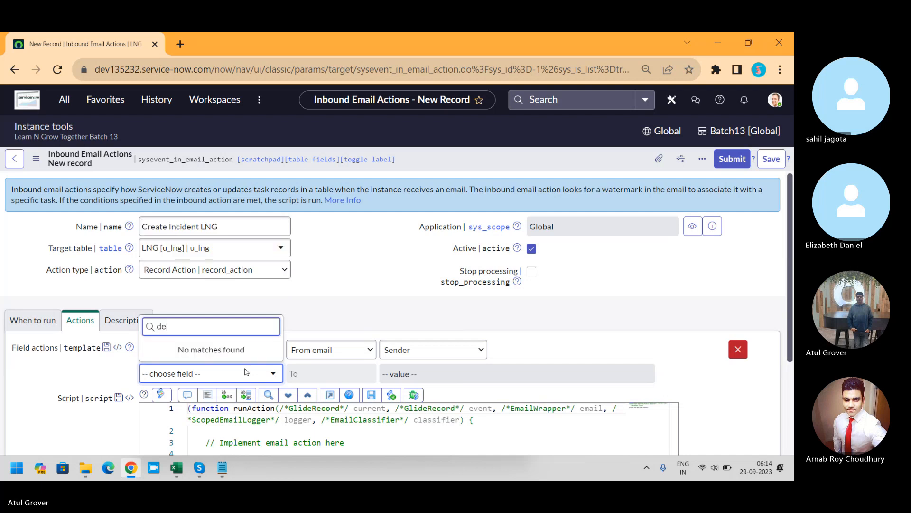
pyautogui.press('BackSpace')
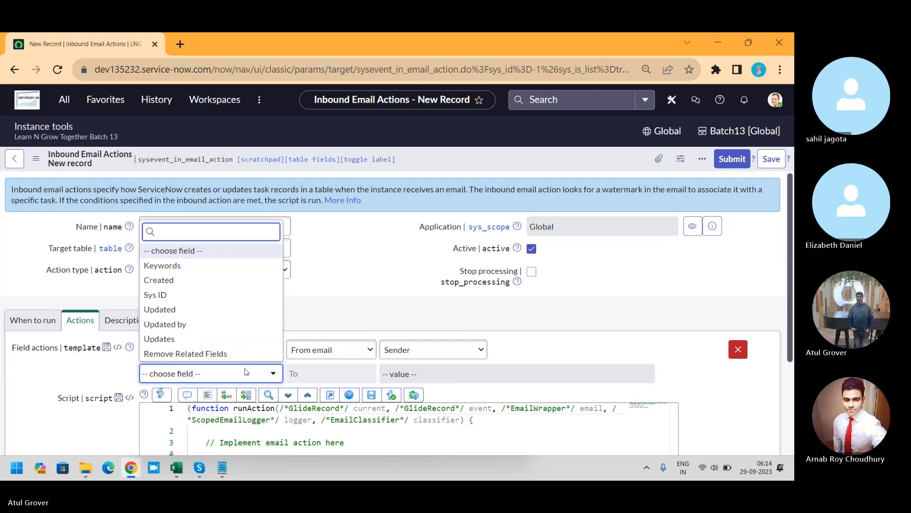
# Step: Choose Remove Related Fields in the second field action, then switch it to Show Related Fields
pyautogui.click(230, 353)
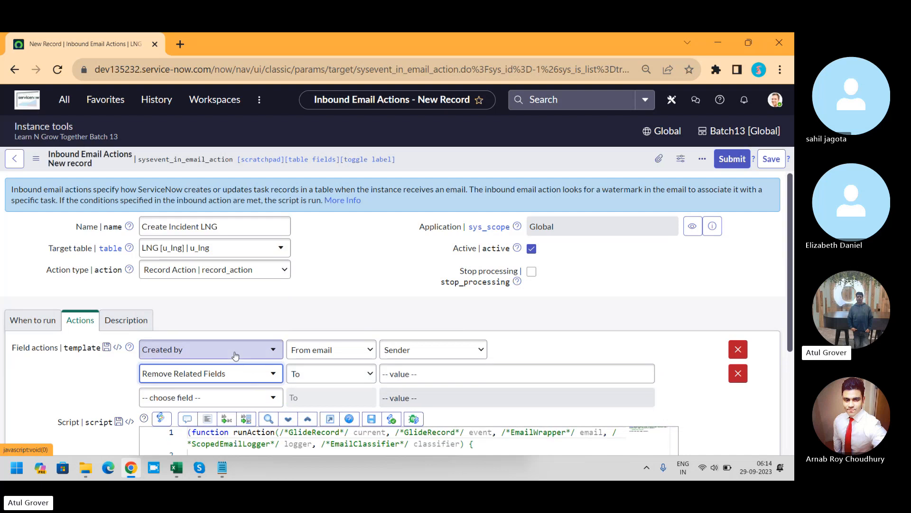
pyautogui.click(274, 374)
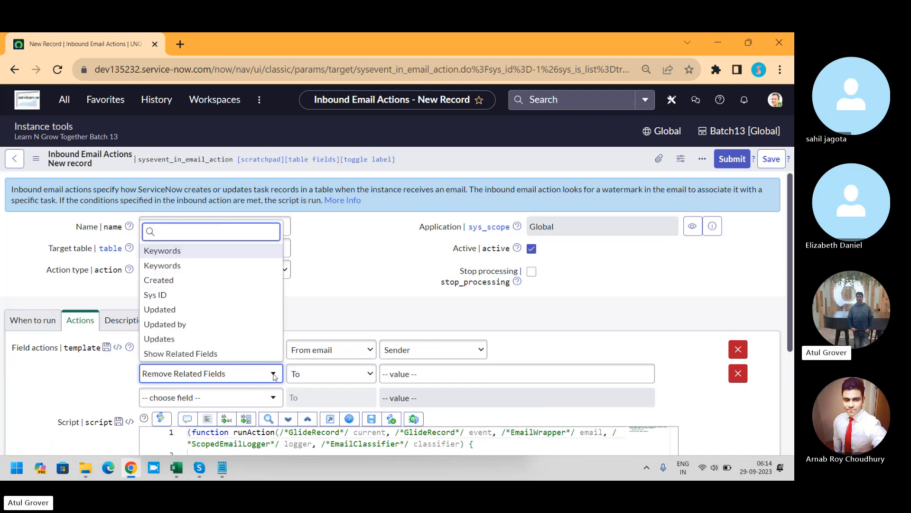
pyautogui.click(202, 353)
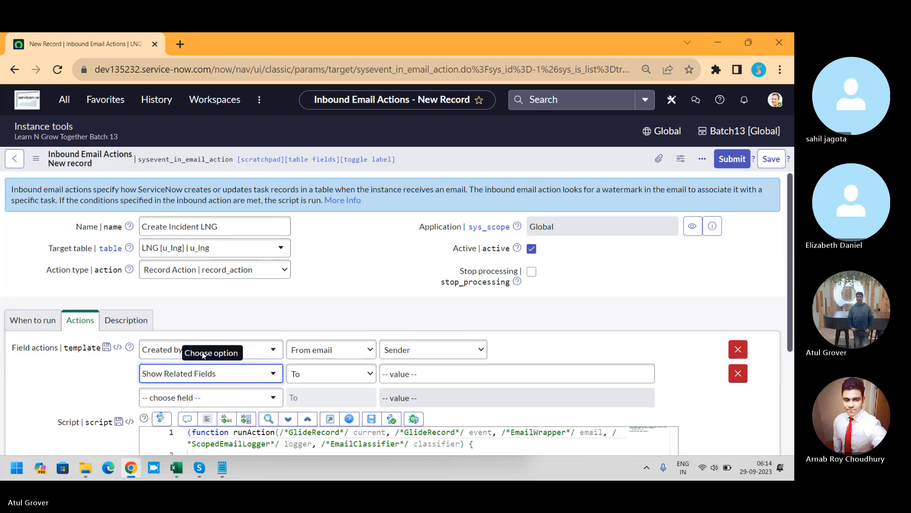
# Step: Look through the fields offered for the second field action and close the list without changing it
pyautogui.click(203, 353)
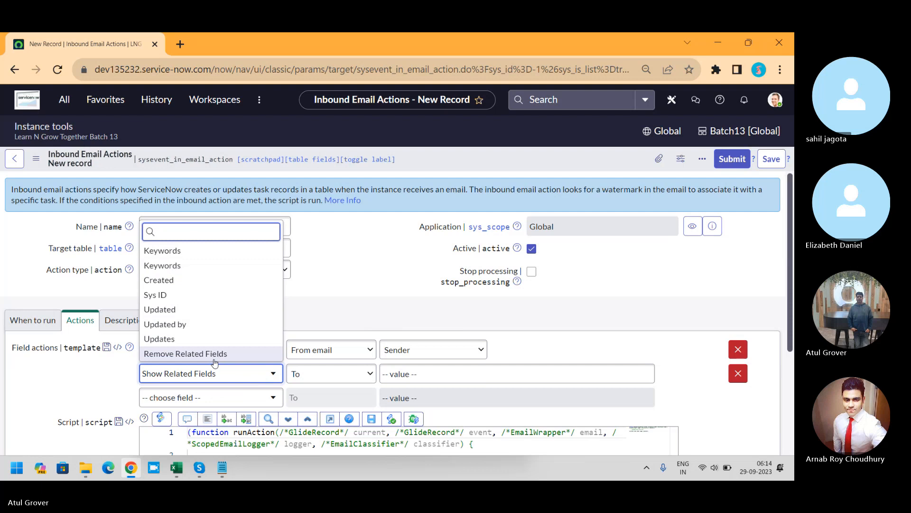
pyautogui.press('Down')
pyautogui.press('Down')
pyautogui.press('Down')
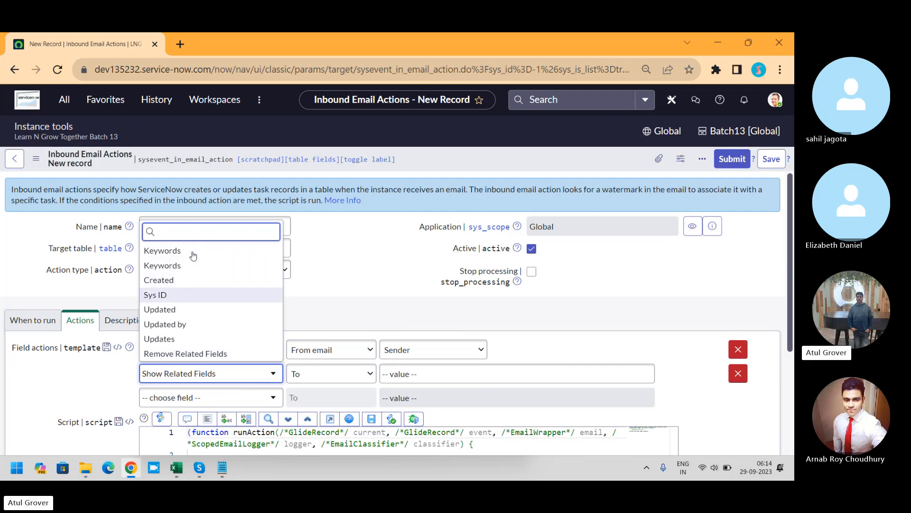
pyautogui.press('Down')
pyautogui.press('Down')
pyautogui.press('Down')
pyautogui.press('Down')
pyautogui.press('Up')
pyautogui.press('Up')
pyautogui.press('Up')
pyautogui.press('Up')
pyautogui.press('Up')
pyautogui.press('Up')
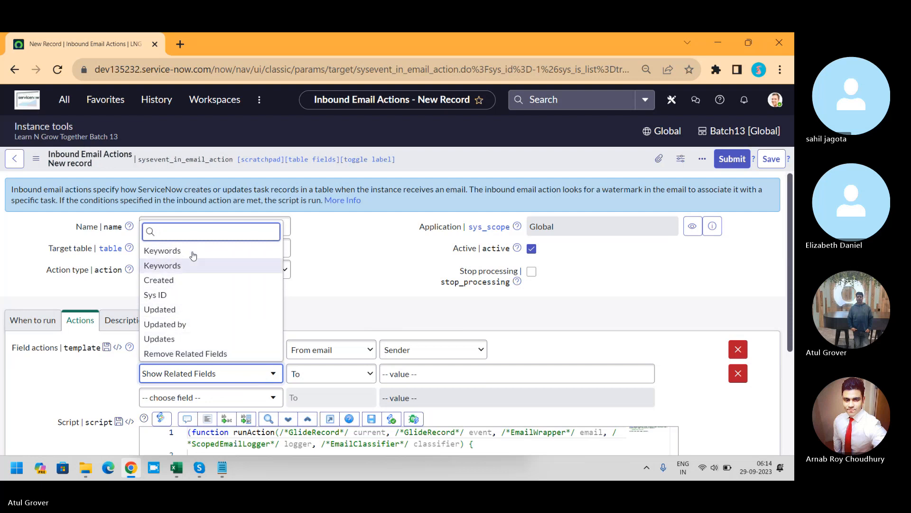
pyautogui.click(525, 341)
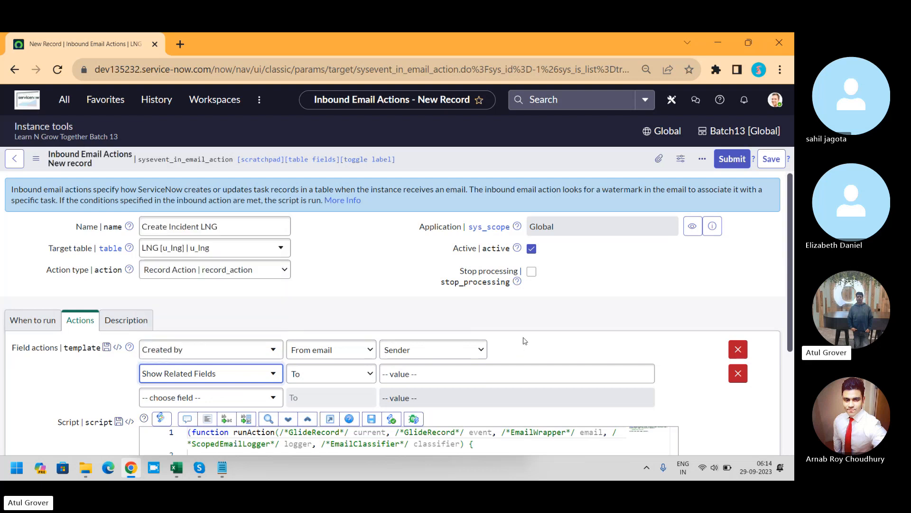
# Step: Keep the second field action's operator at To and toggle its related fields, checking which fields are offered
pyautogui.click(366, 373)
pyautogui.click(363, 388)
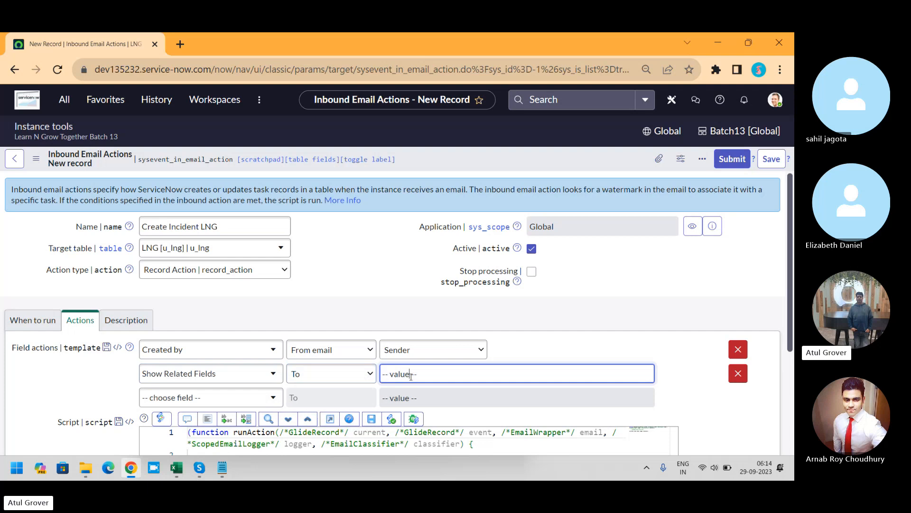
pyautogui.click(216, 375)
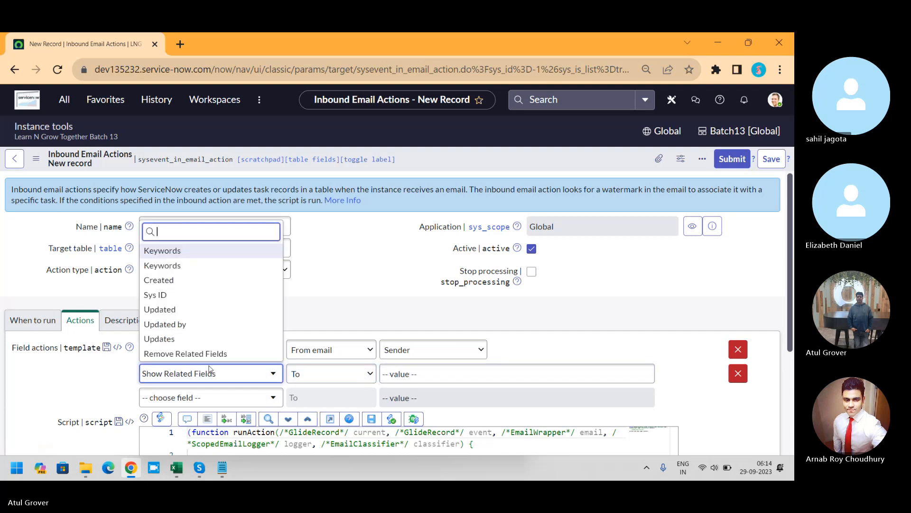
pyautogui.click(205, 352)
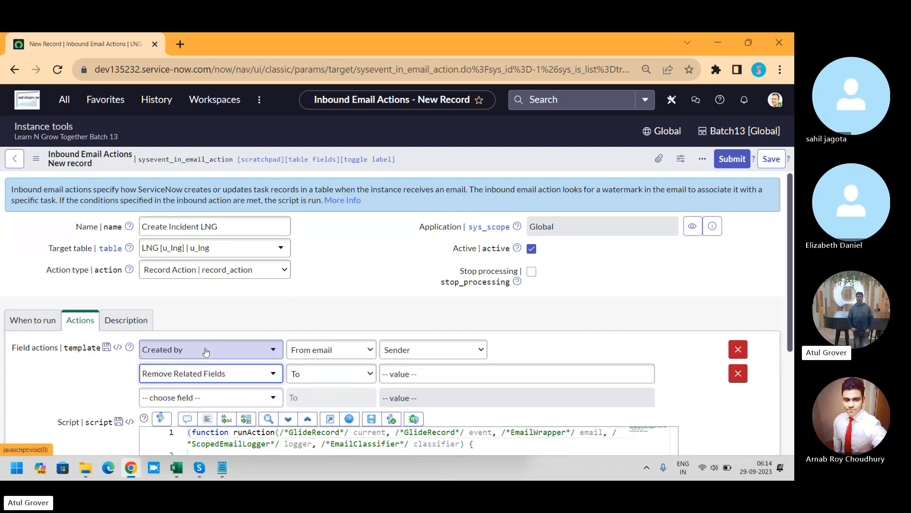
pyautogui.click(265, 377)
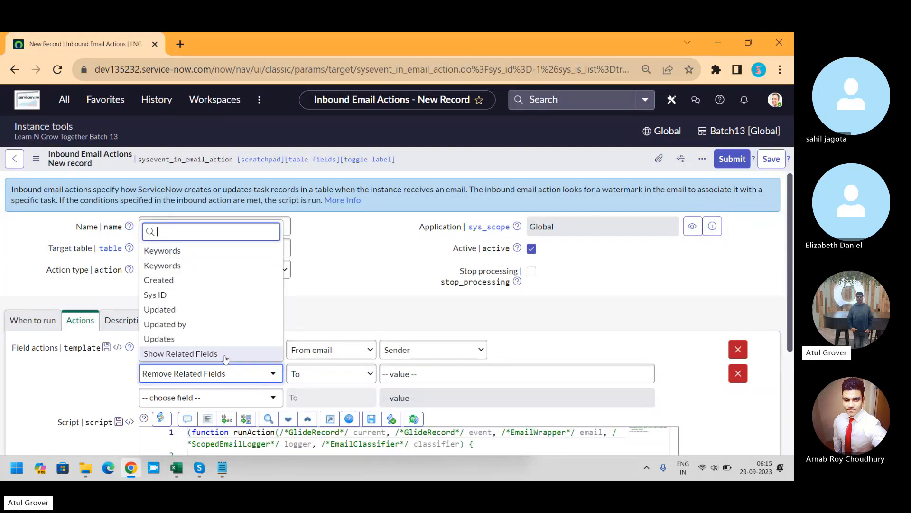
pyautogui.click(208, 354)
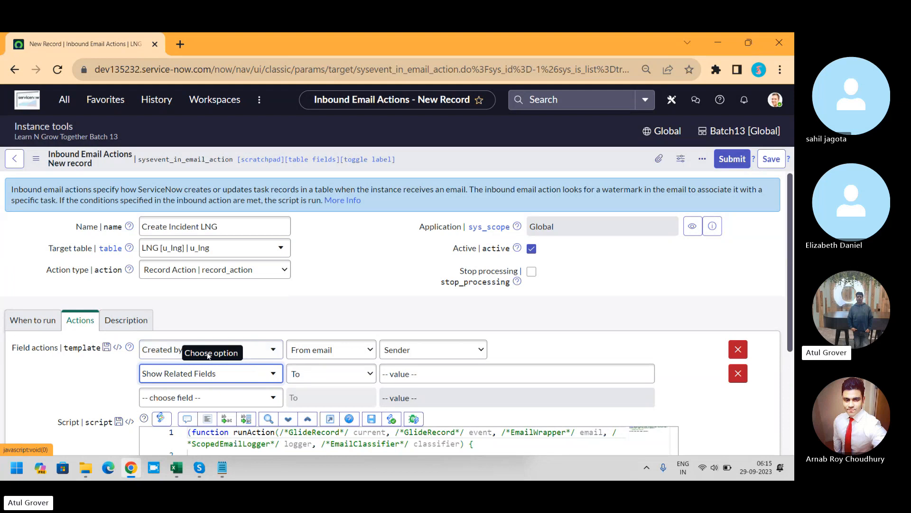
pyautogui.click(245, 379)
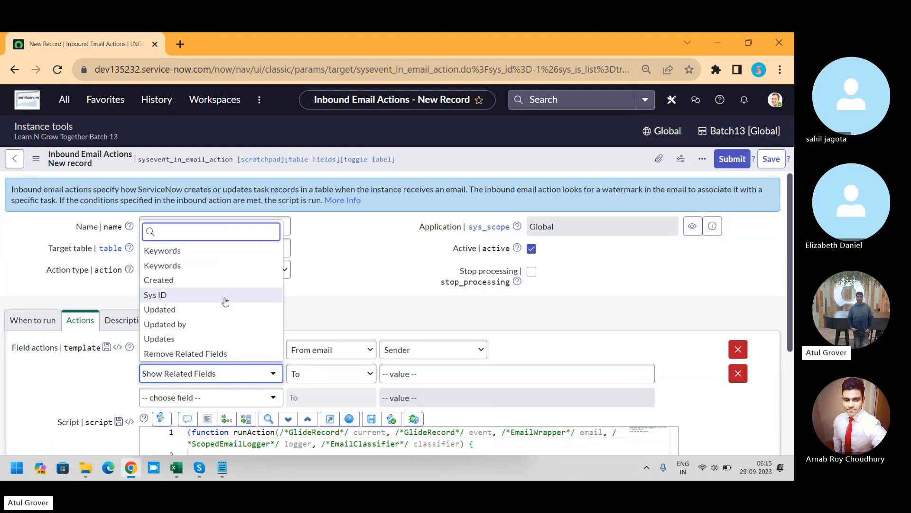
pyautogui.click(56, 382)
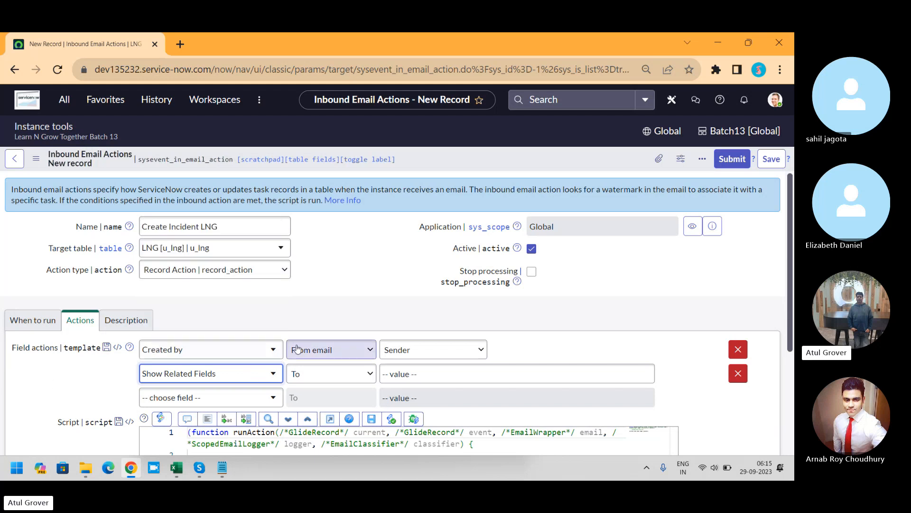
# Step: Examine the available fields, operators and email values for the Created by field action
pyautogui.click(277, 350)
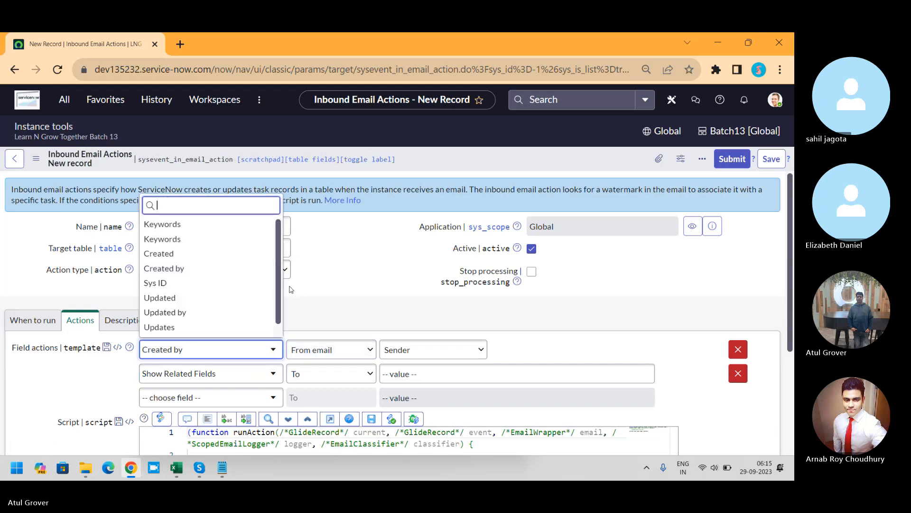
pyautogui.moveTo(277, 281); pyautogui.dragTo(278, 261)
pyautogui.click(363, 351)
pyautogui.click(364, 350)
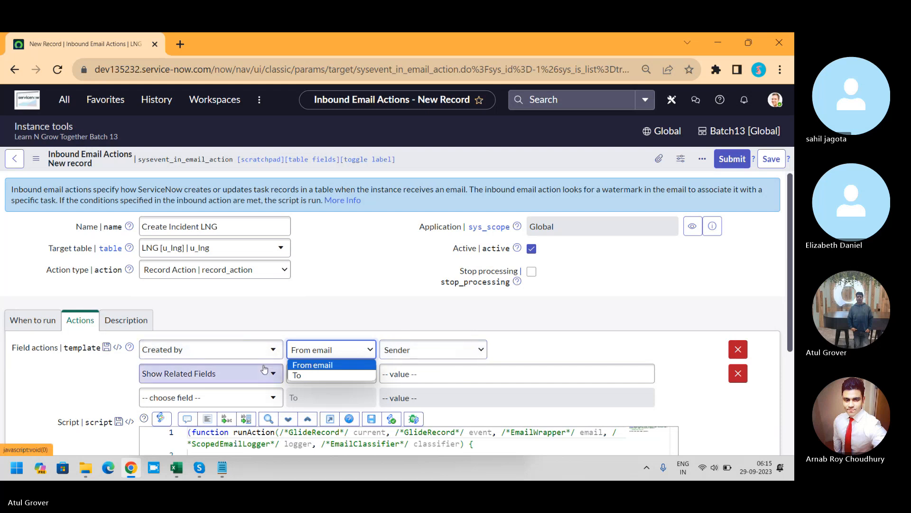
pyautogui.click(420, 356)
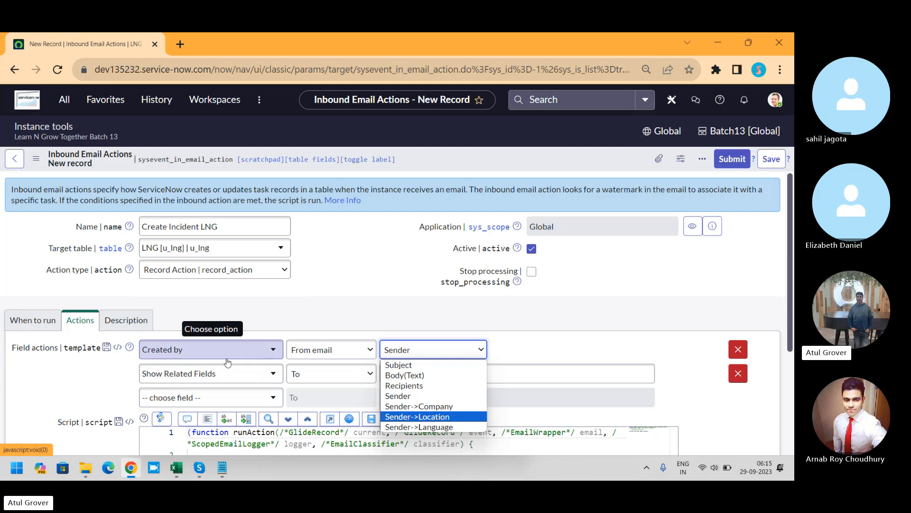
pyautogui.click(54, 373)
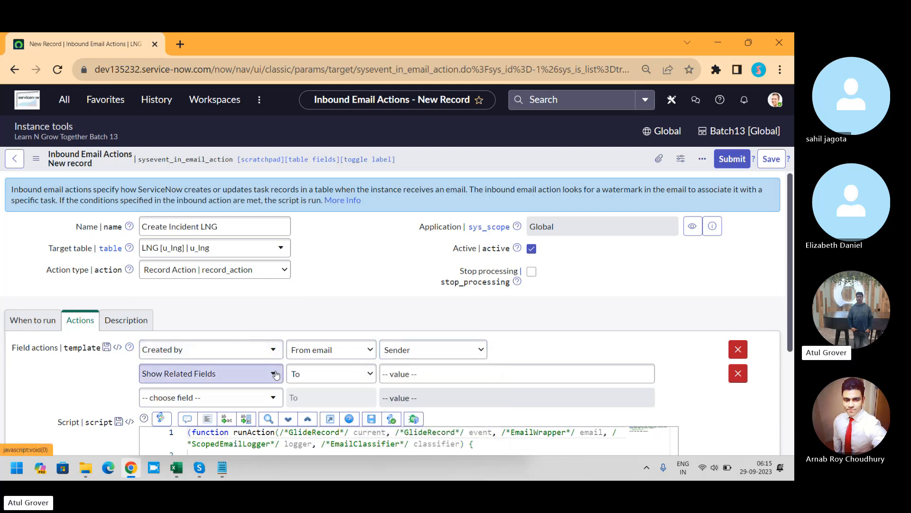
# Step: Add a third field action with Show Related Fields and check which fields its row and the next empty row offer
pyautogui.click(214, 397)
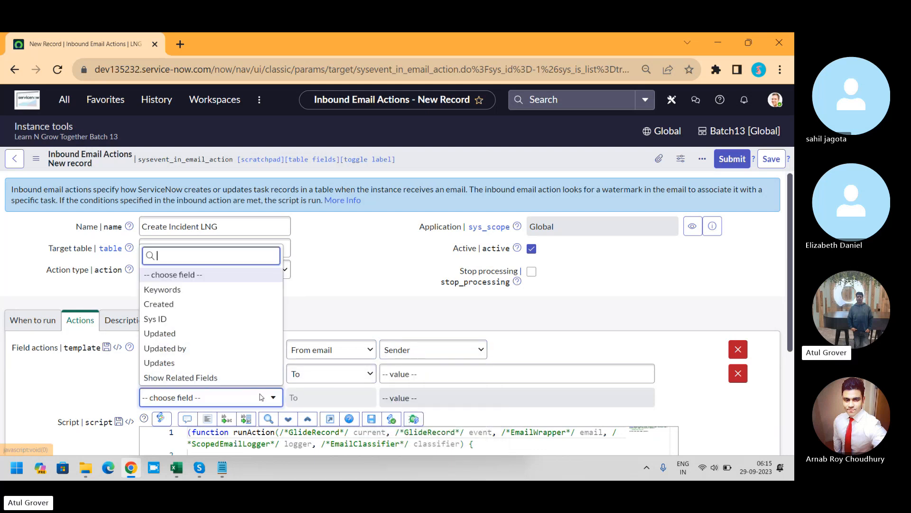
pyautogui.click(210, 377)
pyautogui.click(257, 423)
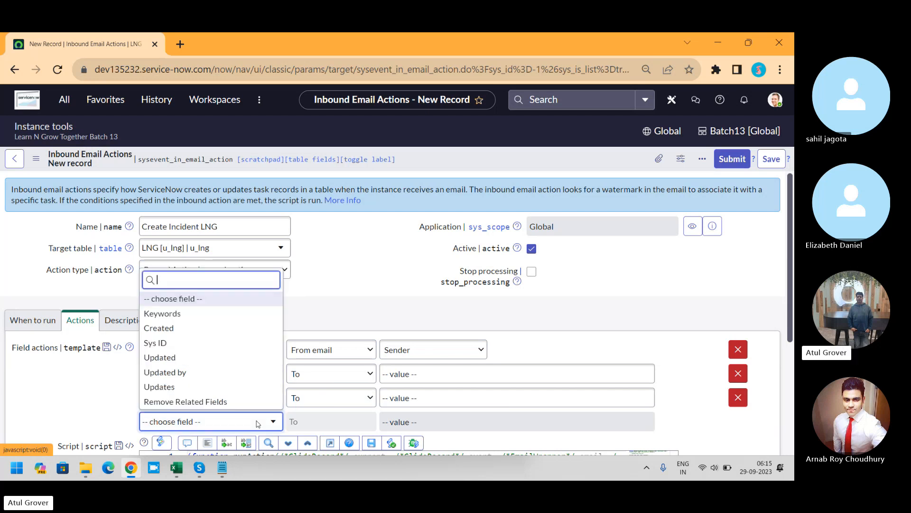
pyautogui.click(66, 390)
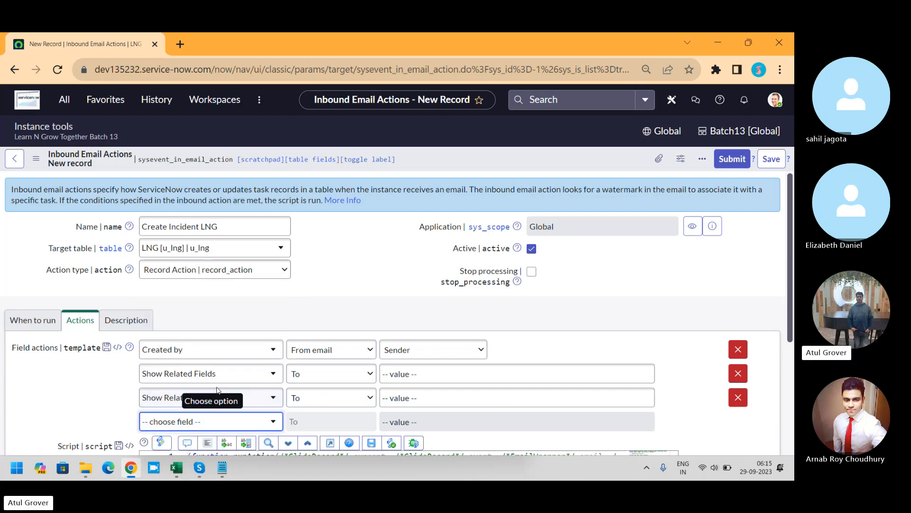
pyautogui.click(260, 400)
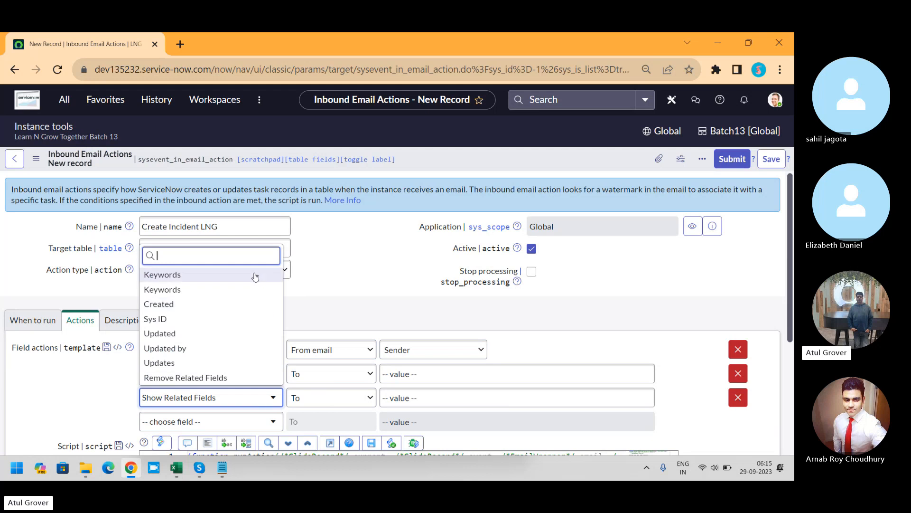
pyautogui.click(78, 401)
pyautogui.press('Down')
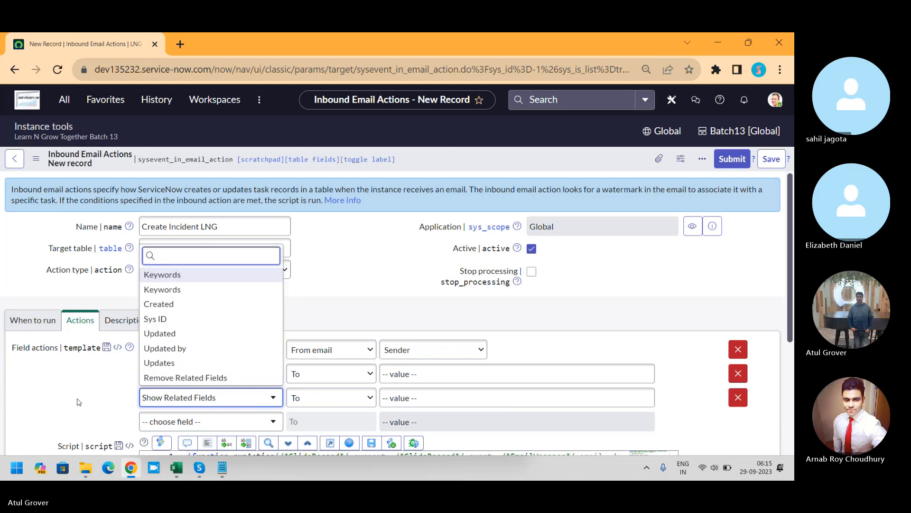
pyautogui.click(791, 231)
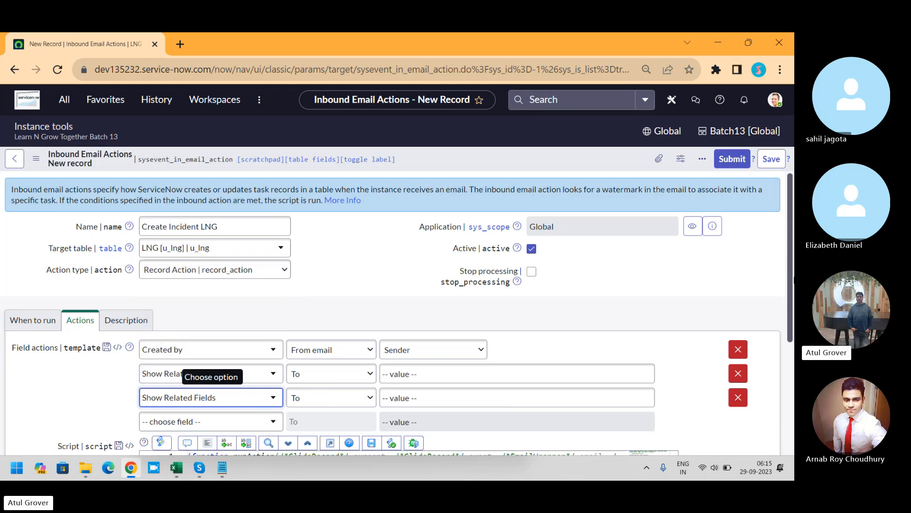
# Step: Review the inbound action's default script and its Description section
pyautogui.scroll(-3, 325, 314)
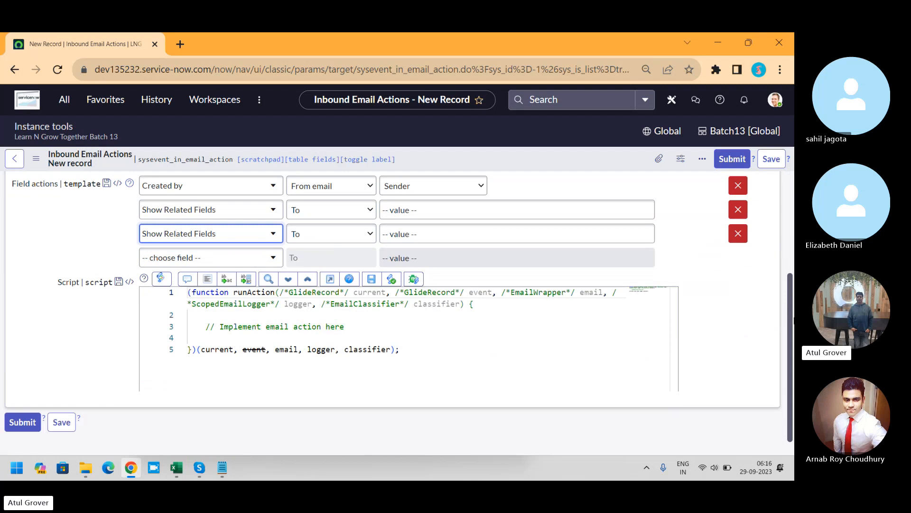
pyautogui.scroll(3, 791, 321)
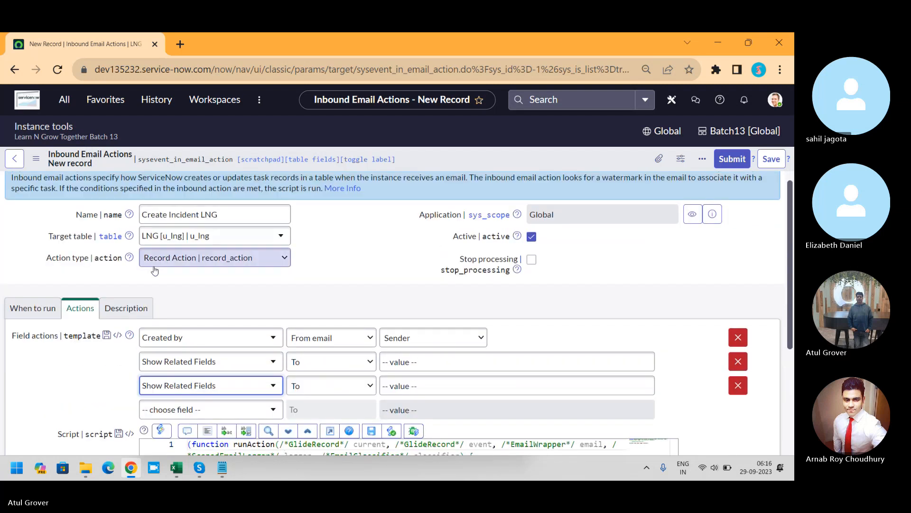
pyautogui.click(122, 307)
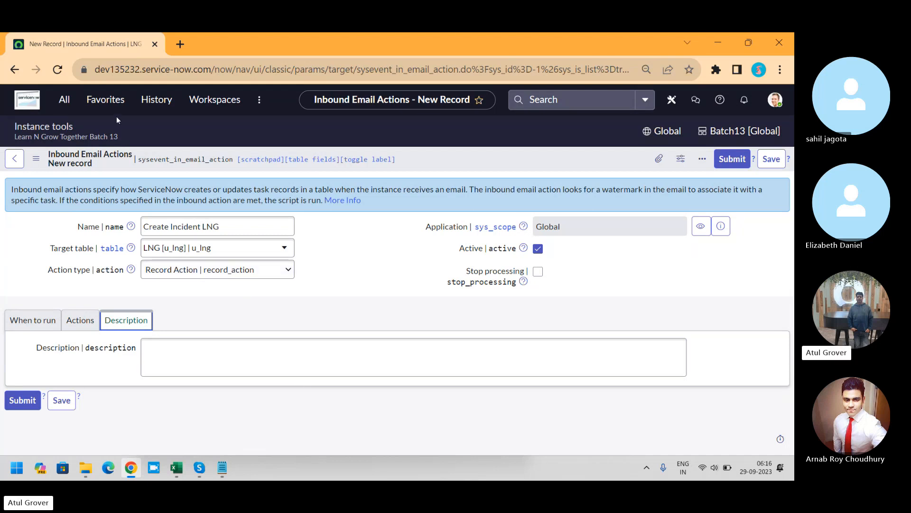
# Step: Return to the Inbound Email Actions list, leaving the new Create Incident LNG record without saving
pyautogui.click(70, 99)
pyautogui.click(101, 260)
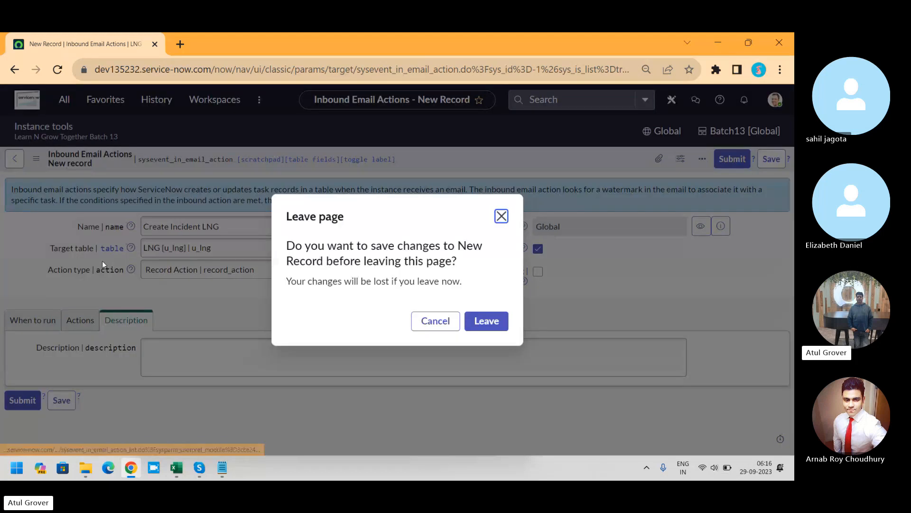
pyautogui.click(482, 321)
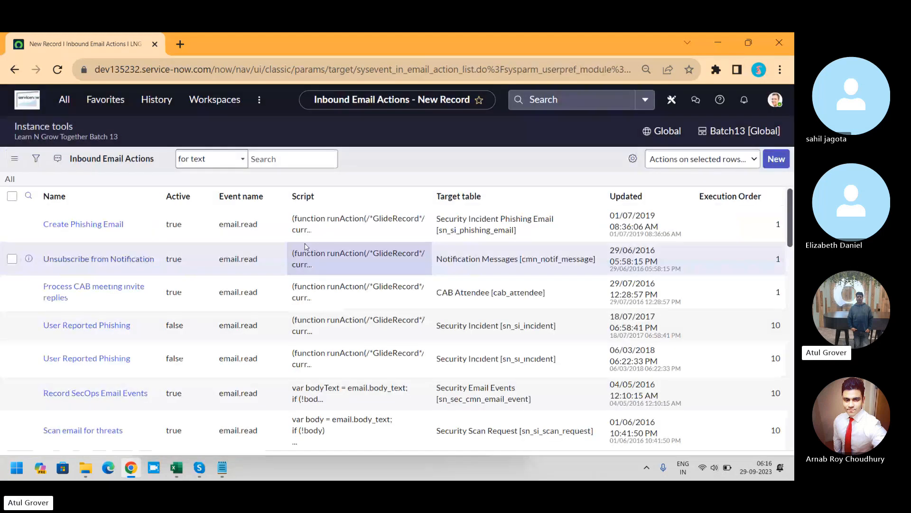
# Step: Filter the inbound email actions by name with *create, and narrow the filter to *create inc
pyautogui.click(89, 225)
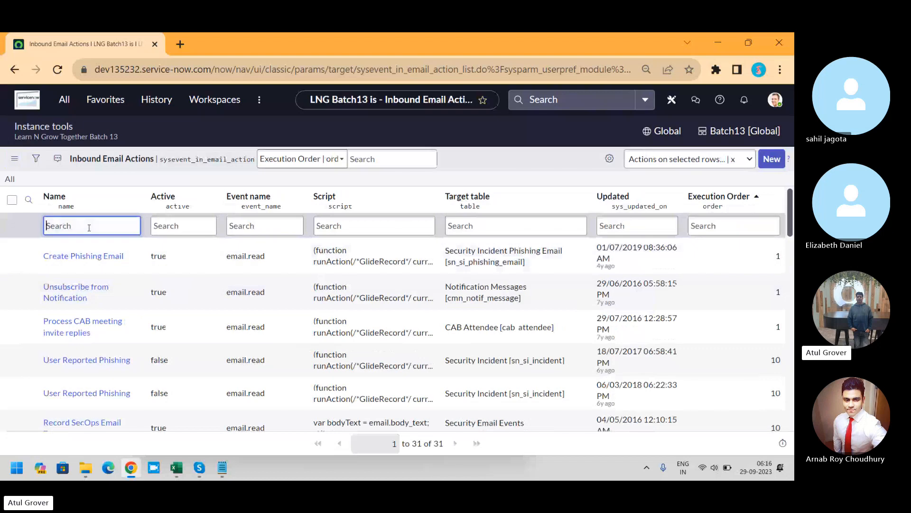
pyautogui.write('*create')
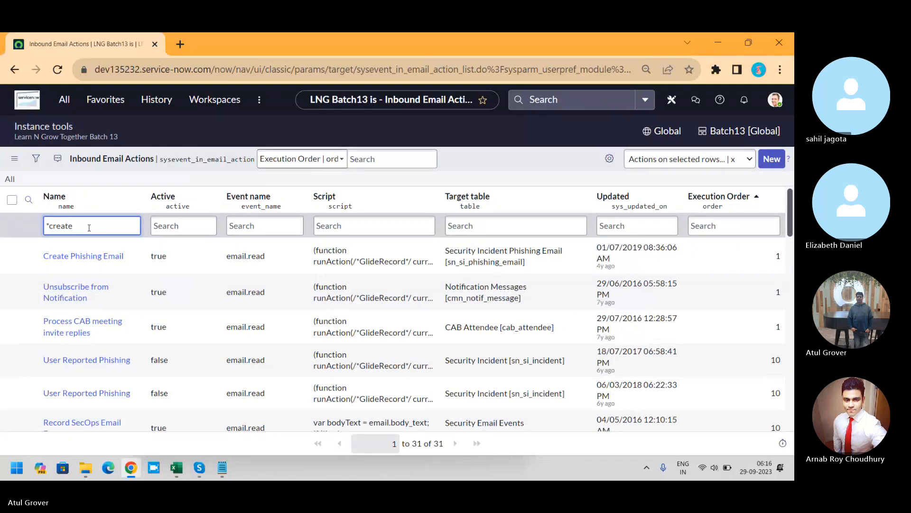
pyautogui.press('Return')
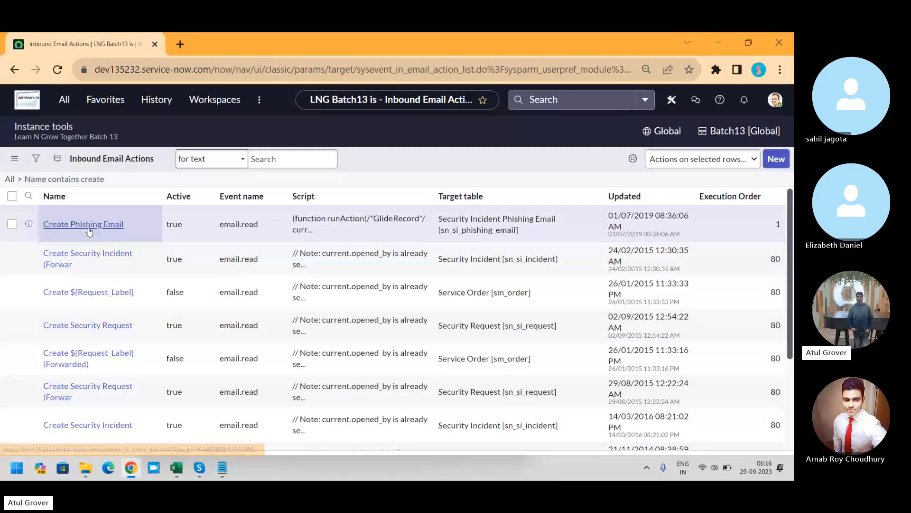
pyautogui.click(100, 221)
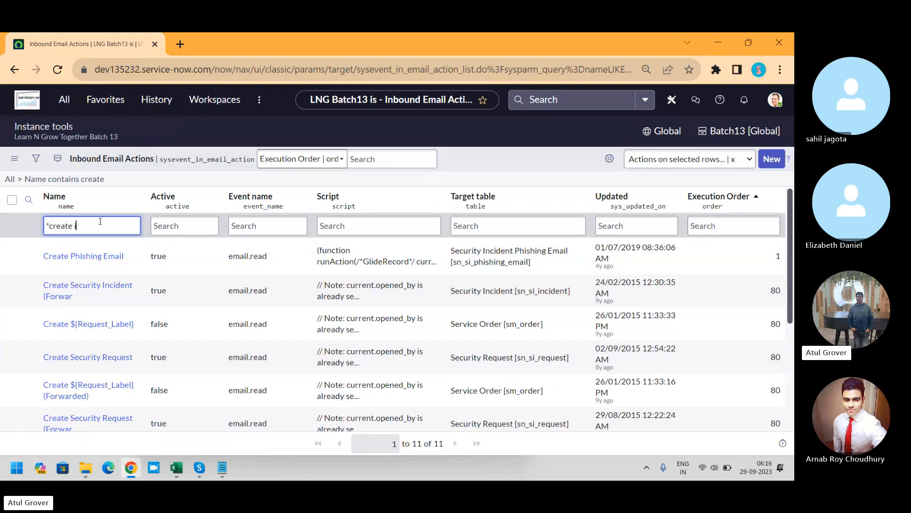
pyautogui.write('inc')
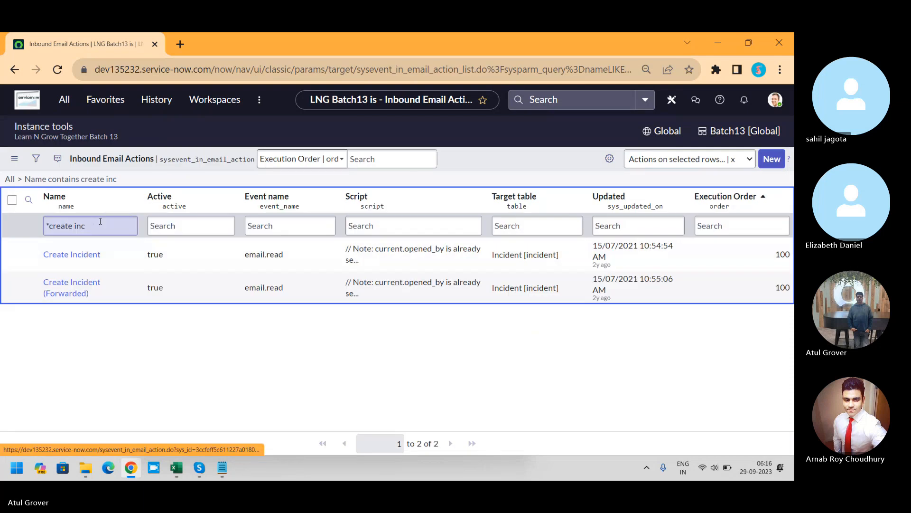
# Step: Open the Create Incident inbound action and review its description, run conditions and script
pyautogui.click(68, 255)
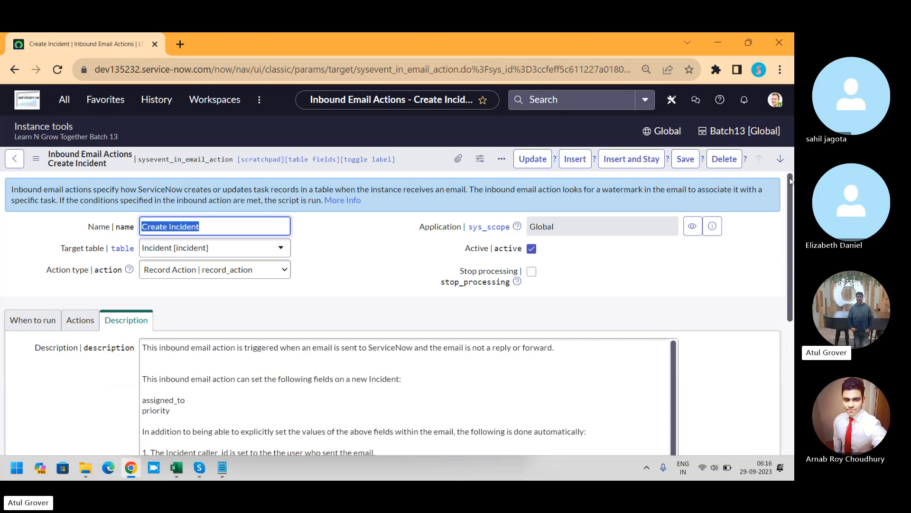
pyautogui.scroll(-3, 379, 309)
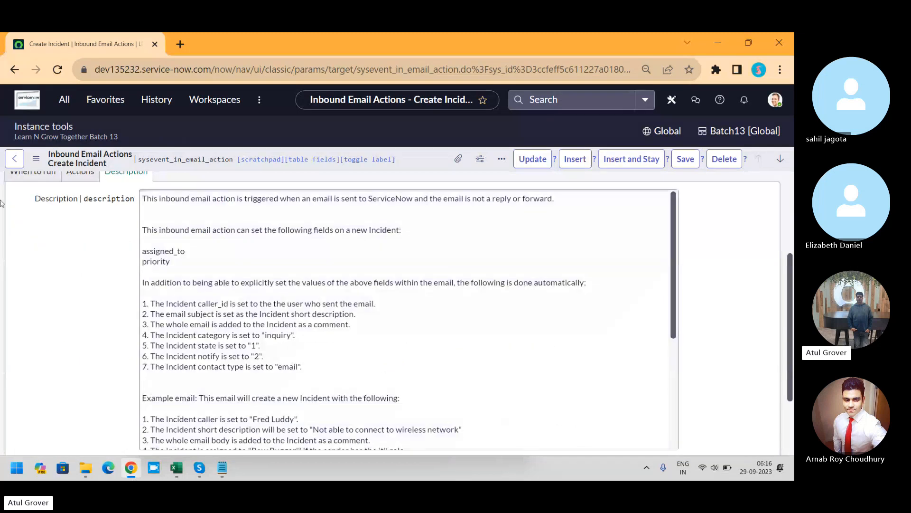
pyautogui.click(33, 174)
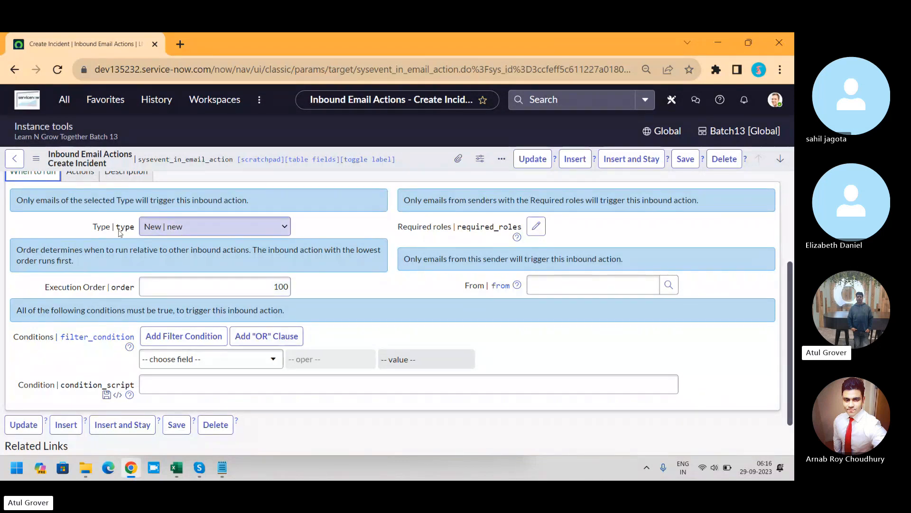
pyautogui.click(82, 174)
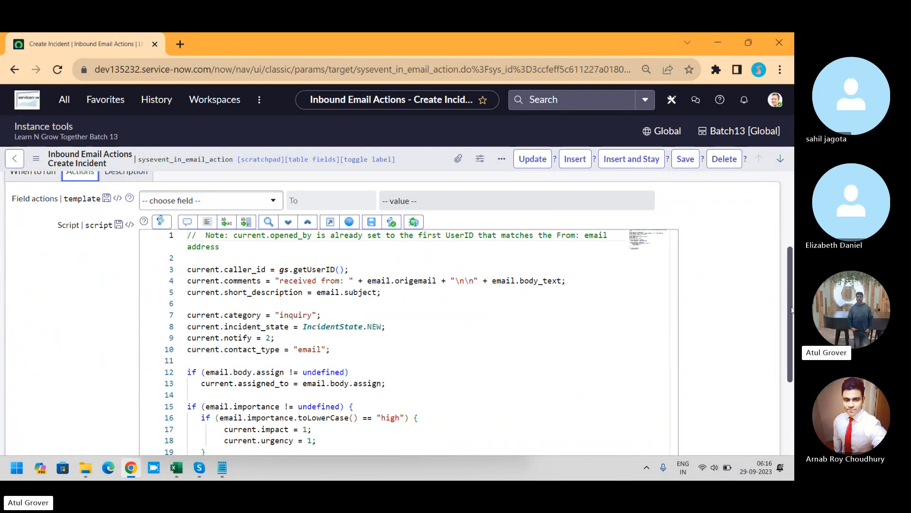
pyautogui.scroll(1, 791, 309)
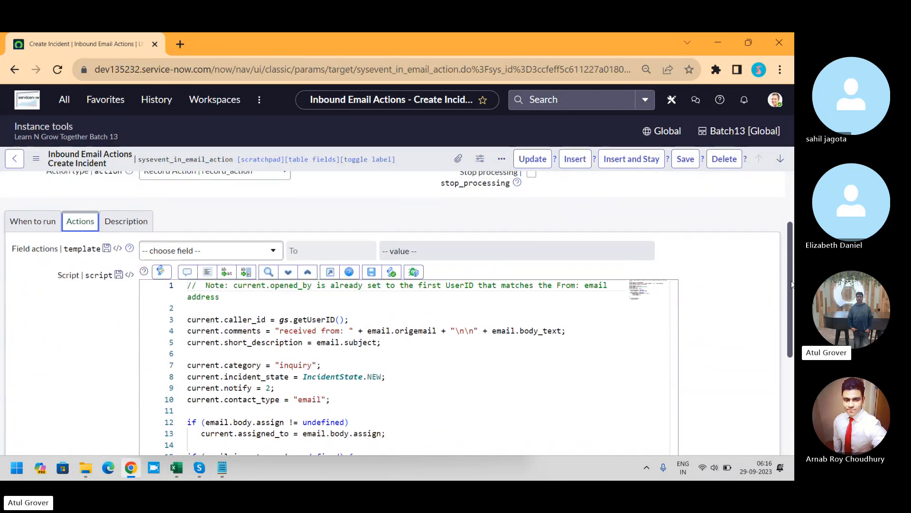
# Step: Add a field action on the Create Incident action for the Short description field
pyautogui.click(265, 263)
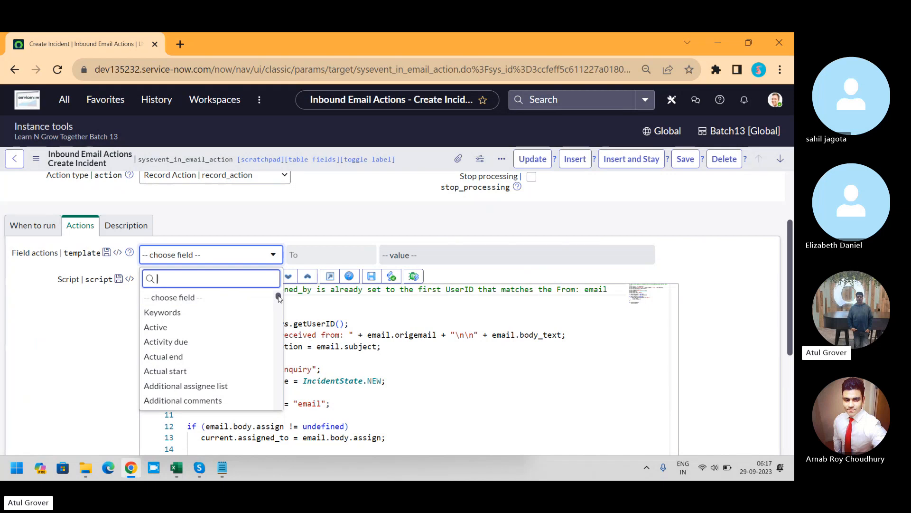
pyautogui.moveTo(278, 297); pyautogui.dragTo(278, 308)
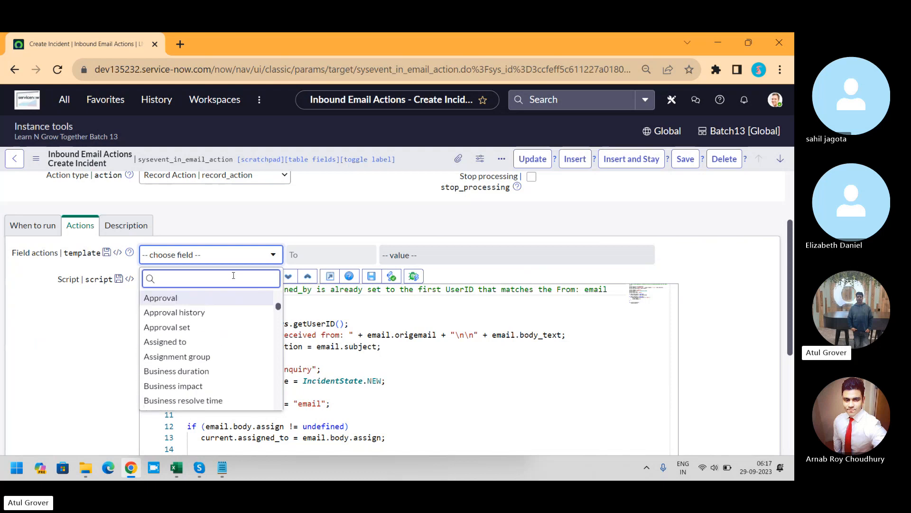
pyautogui.write('shir')
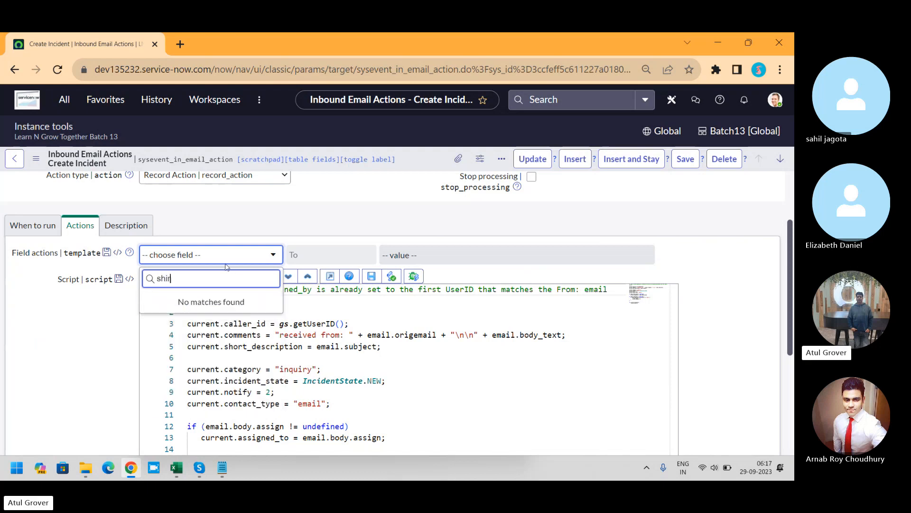
pyautogui.press('BackSpace')
pyautogui.press('BackSpace')
pyautogui.write('or')
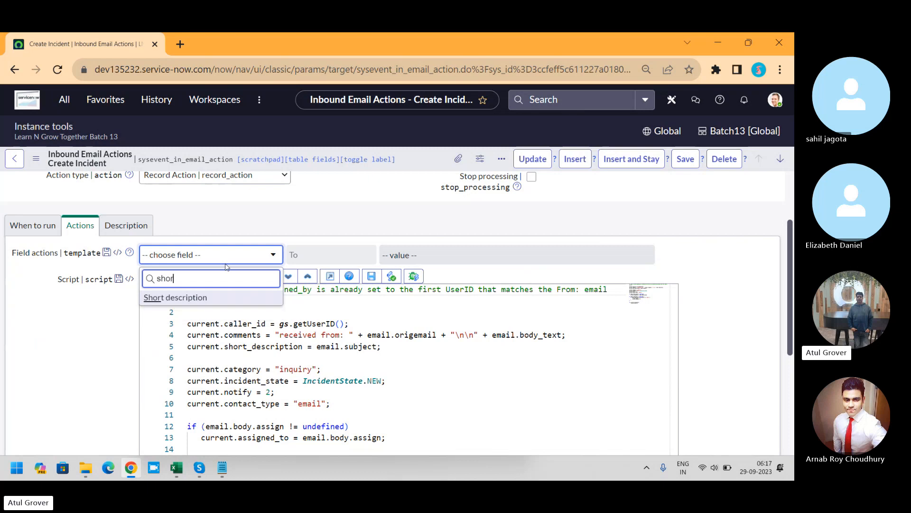
pyautogui.click(205, 300)
pyautogui.scroll(2, 211, 318)
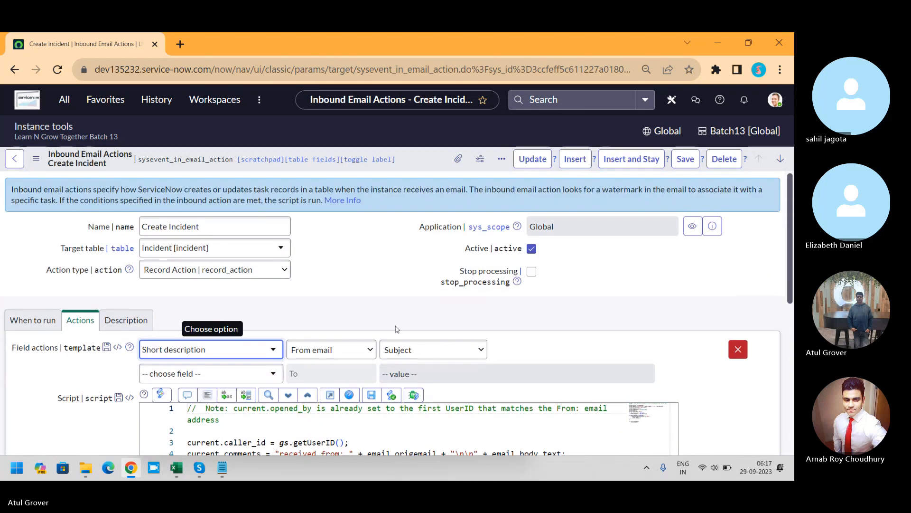
# Step: Try Recipients as the Short description field action's email value, and settle on Body(Text)
pyautogui.click(423, 352)
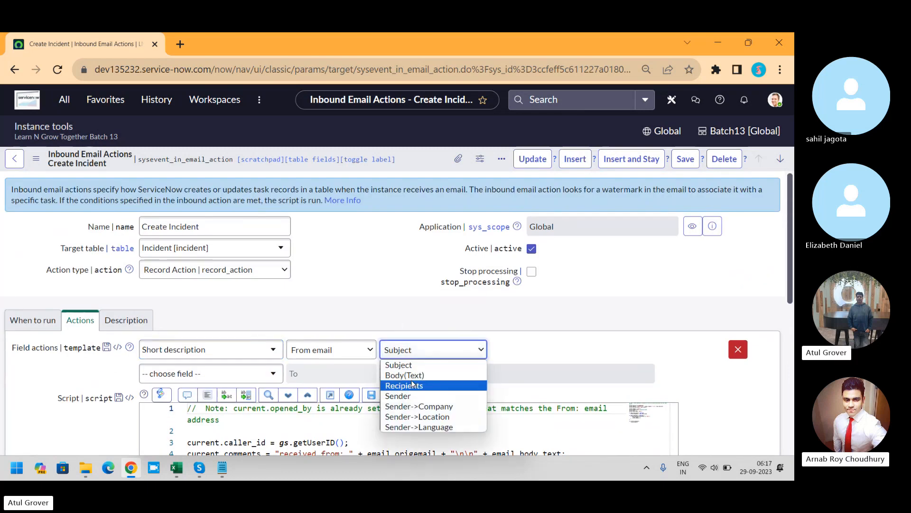
pyautogui.click(413, 384)
pyautogui.click(414, 350)
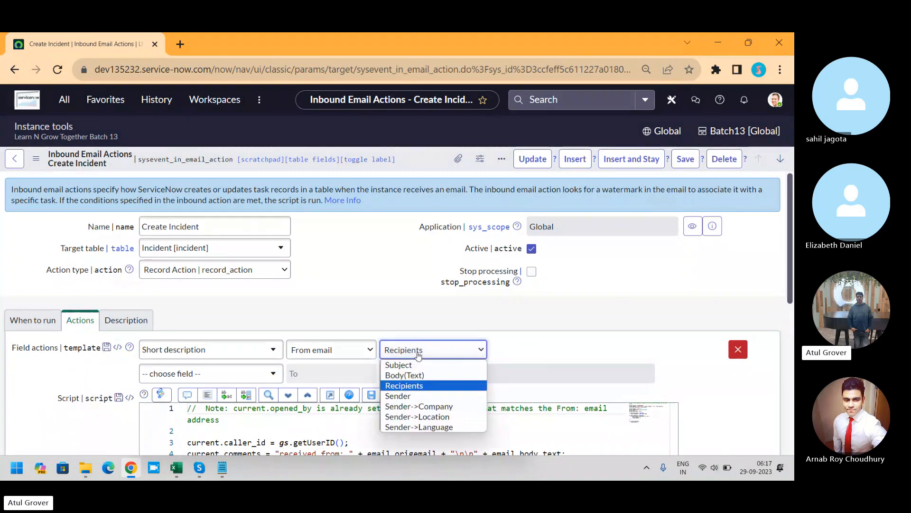
pyautogui.click(409, 376)
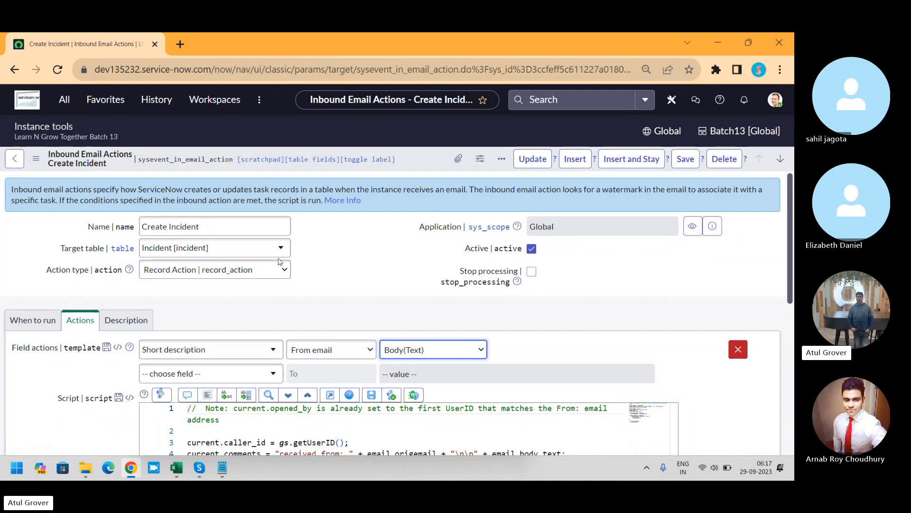
# Step: Change the first field action's field to Created by and check its available email values
pyautogui.click(265, 348)
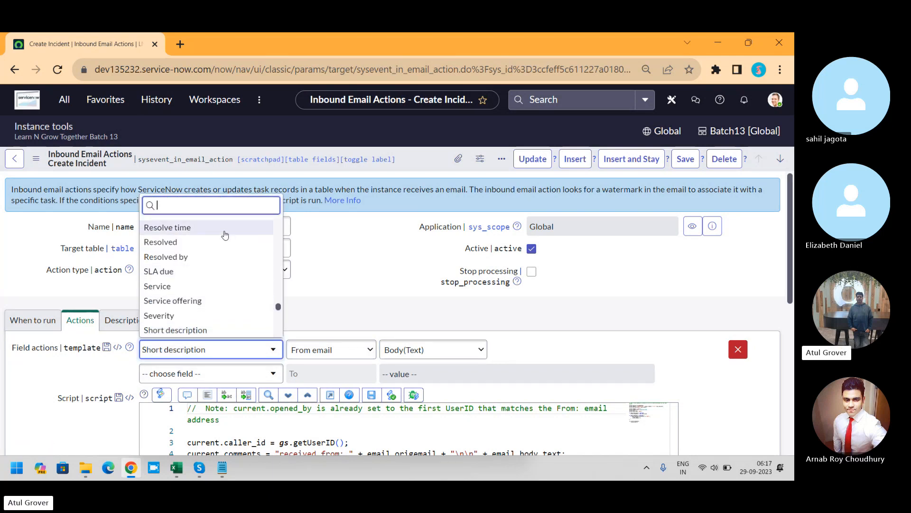
pyautogui.write('cre')
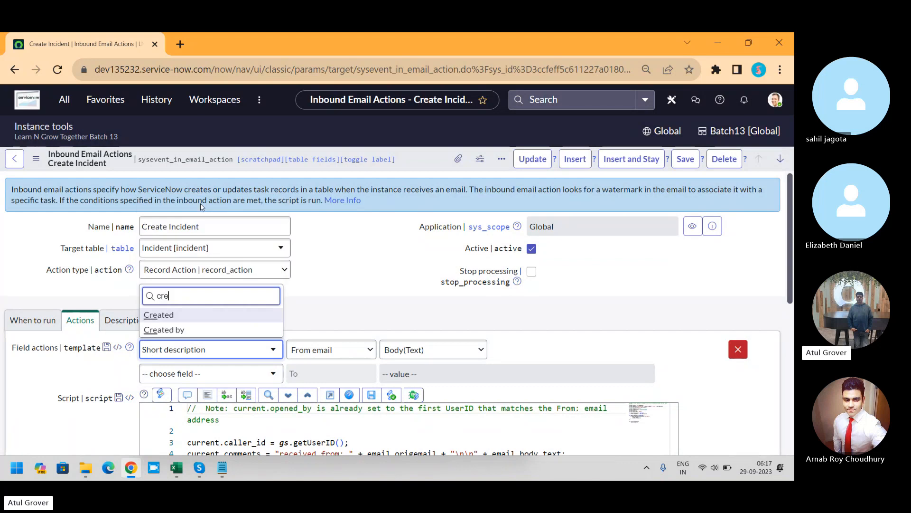
pyautogui.click(180, 330)
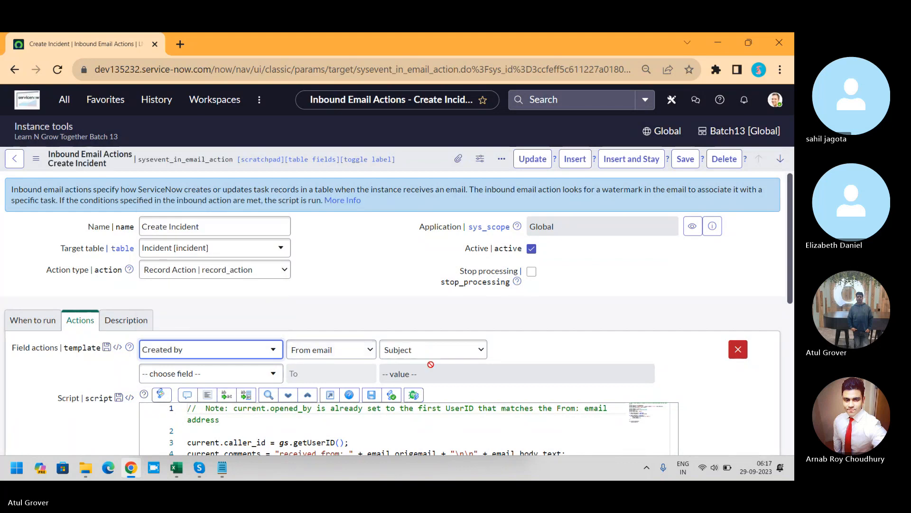
pyautogui.click(414, 350)
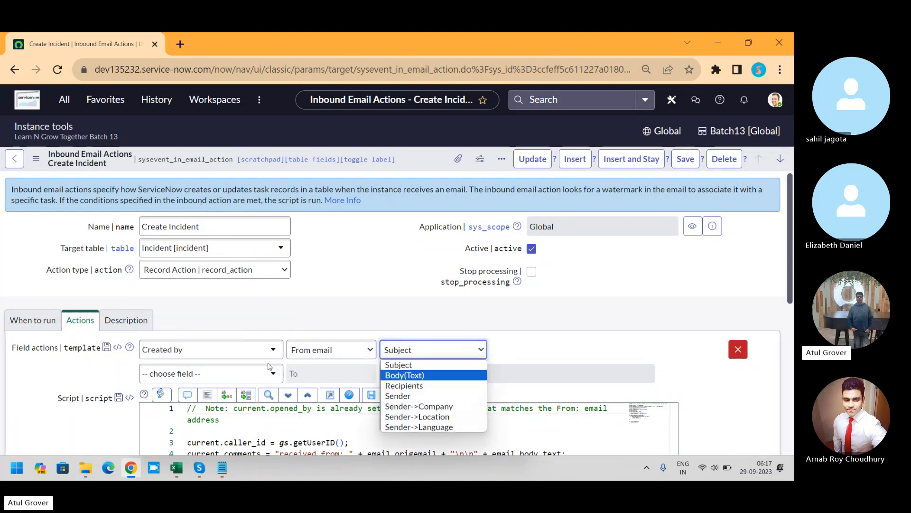
# Step: Add a second field action that fills Description from the email's Body(Text)
pyautogui.click(213, 373)
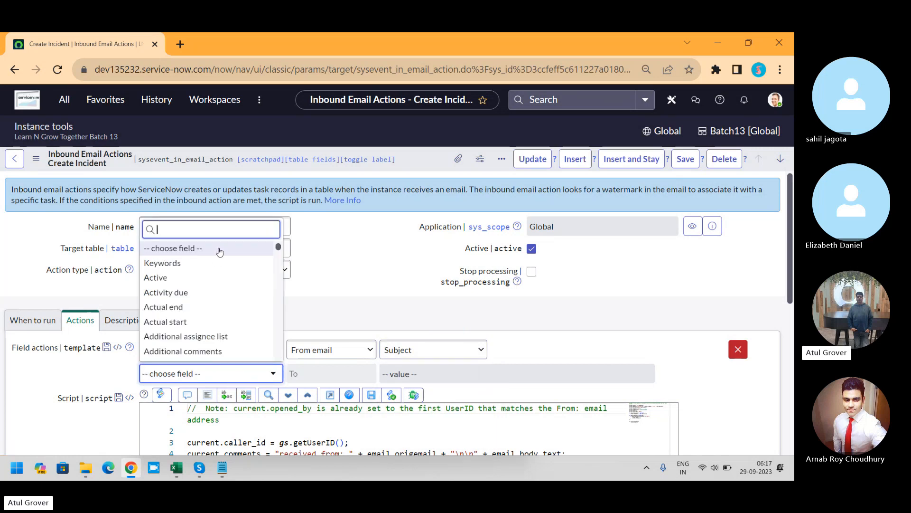
pyautogui.write('des')
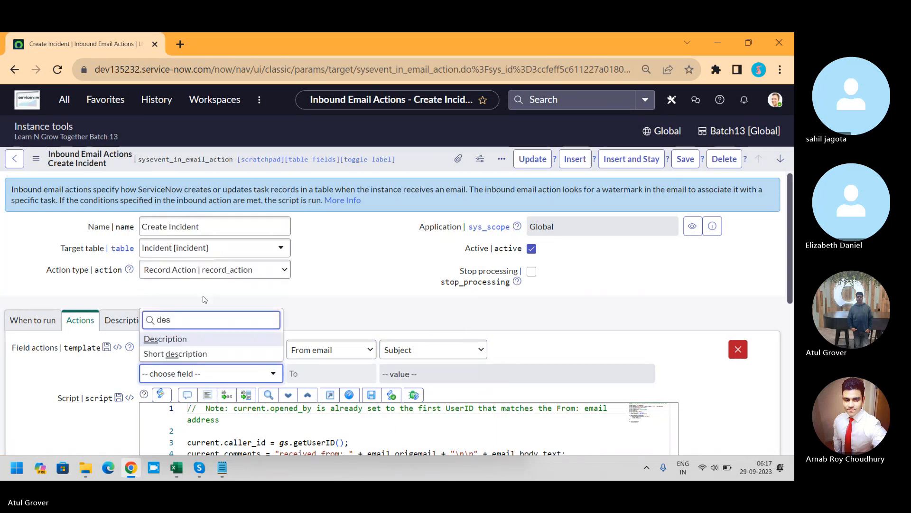
pyautogui.click(190, 339)
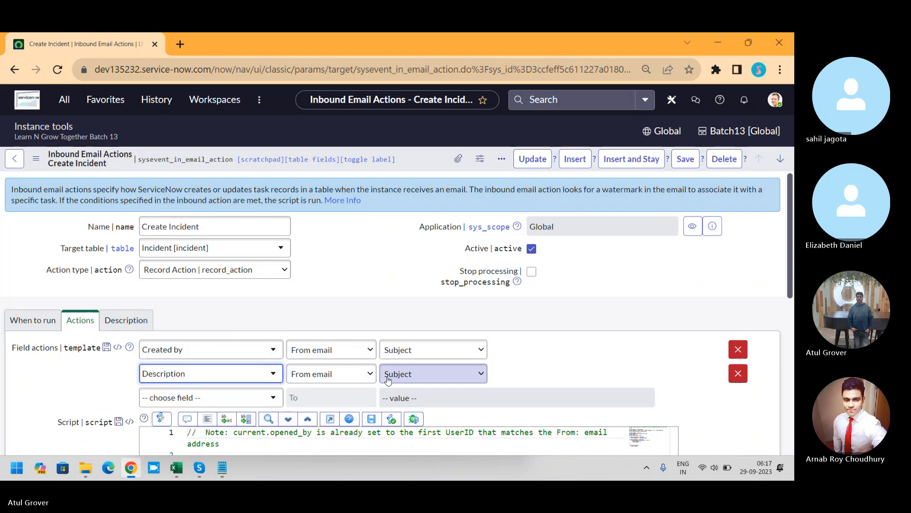
pyautogui.click(423, 373)
pyautogui.click(415, 307)
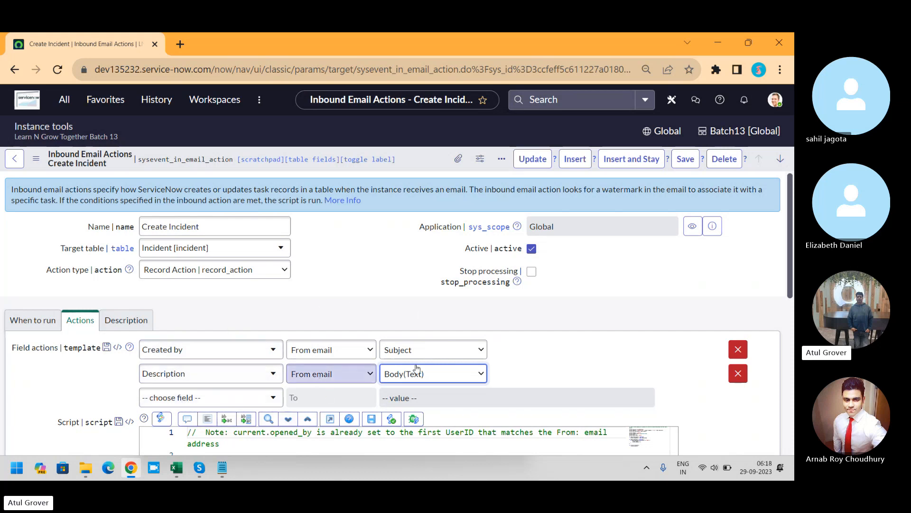
# Step: Examine the full Create Incident script, from the caller and category assignments through the importance check to the record insert
pyautogui.moveTo(793, 207); pyautogui.dragTo(794, 313)
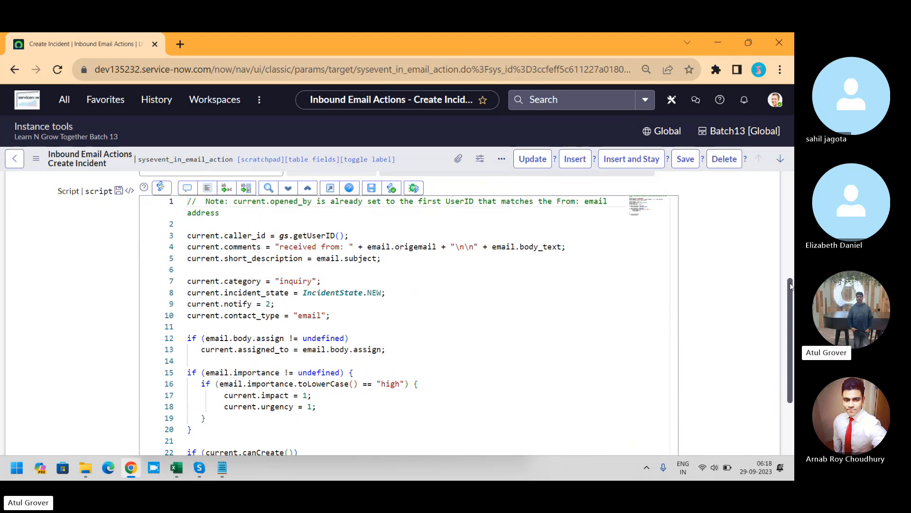
pyautogui.scroll(-2, 791, 282)
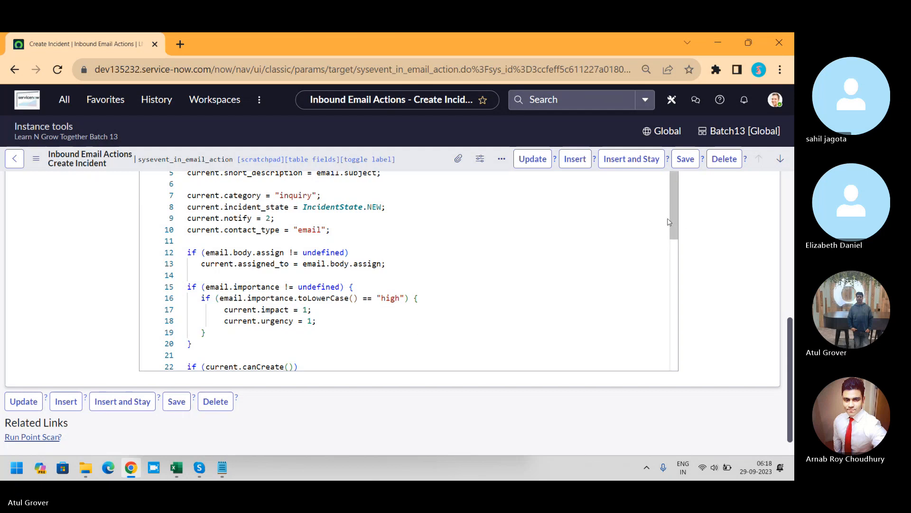
pyautogui.moveTo(669, 222); pyautogui.dragTo(677, 252)
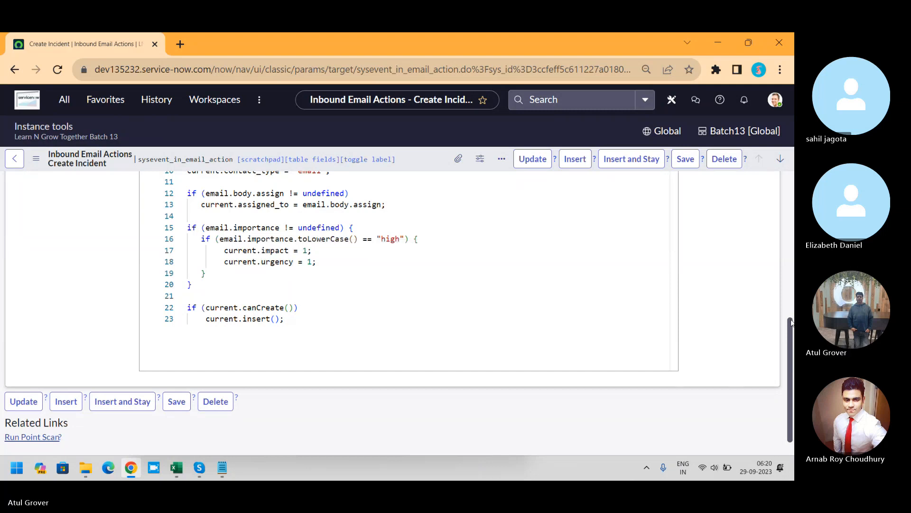
pyautogui.scroll(-1, 792, 379)
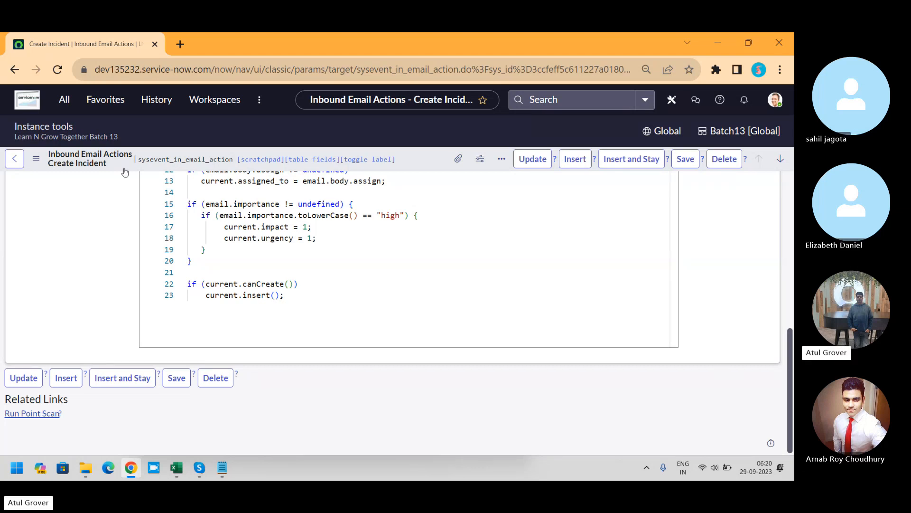
# Step: Leave the Create Incident record without saving its changes and open the Create Incident (Forwarded) inbound action
pyautogui.click(14, 155)
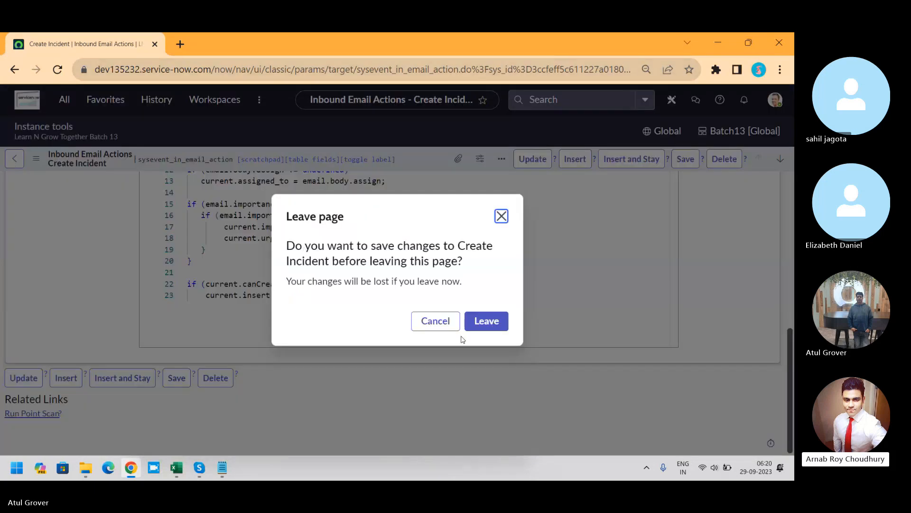
pyautogui.click(483, 324)
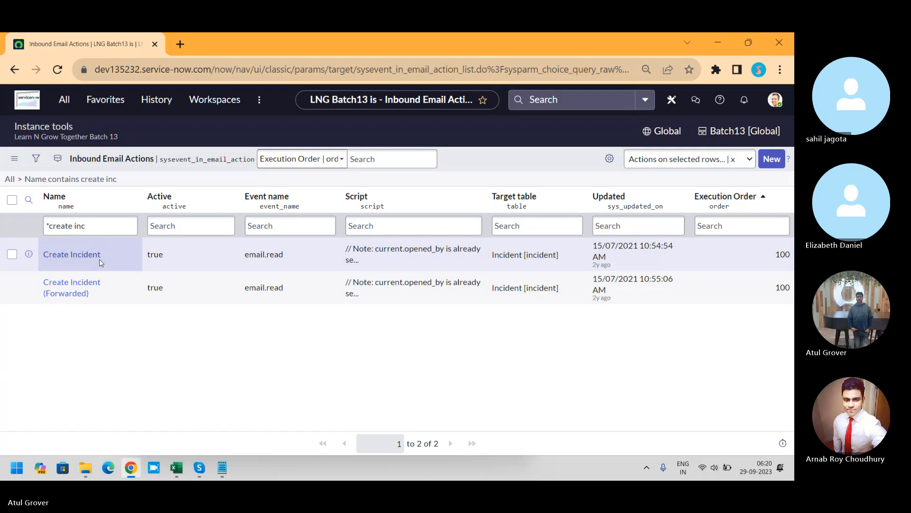
pyautogui.click(68, 295)
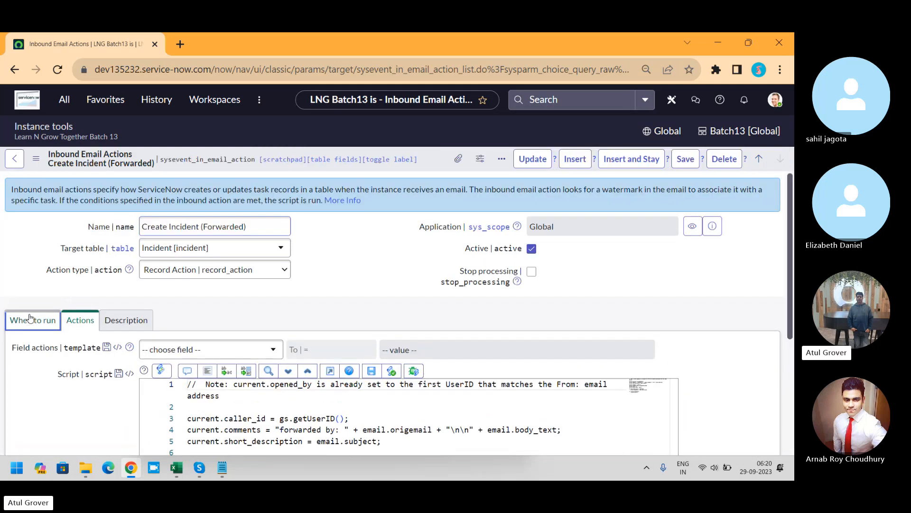
# Step: Review when the Create Incident (Forwarded) action runs, including its type, execution order, required roles and conditions
pyautogui.click(30, 317)
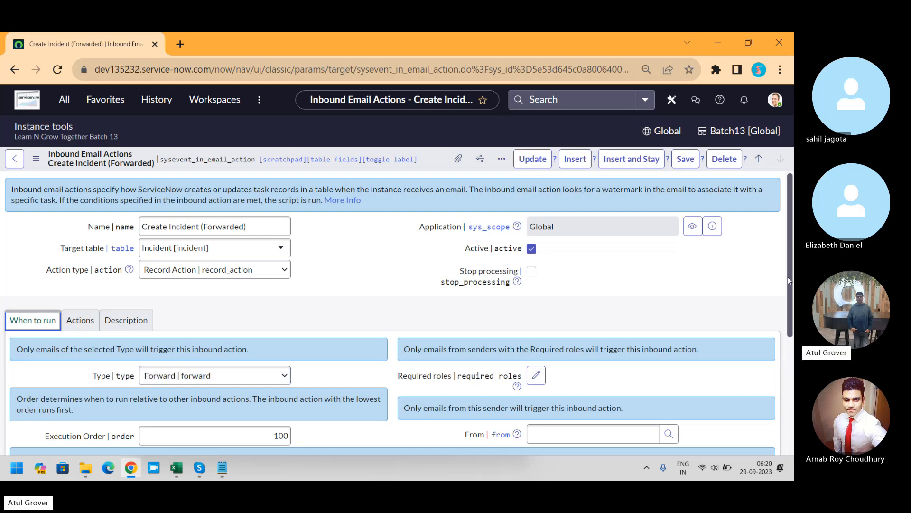
pyautogui.moveTo(788, 277); pyautogui.dragTo(792, 382)
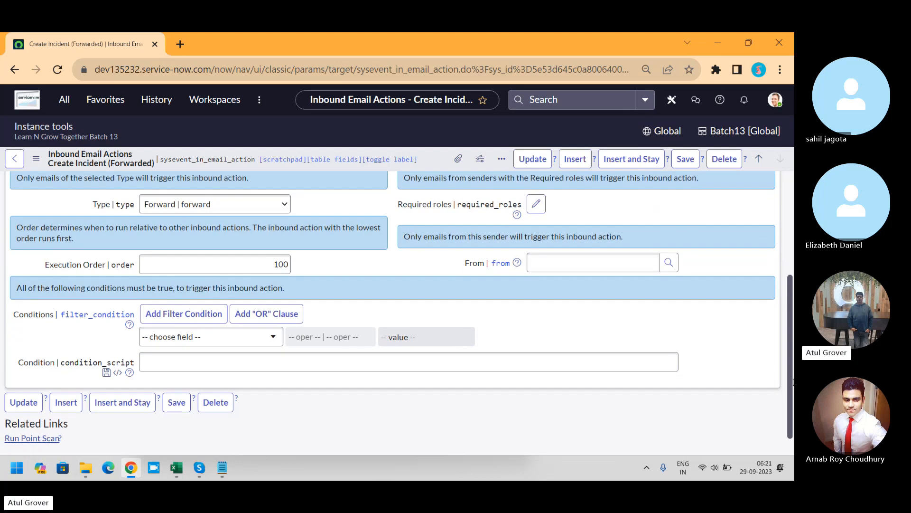
pyautogui.scroll(3, 306, 355)
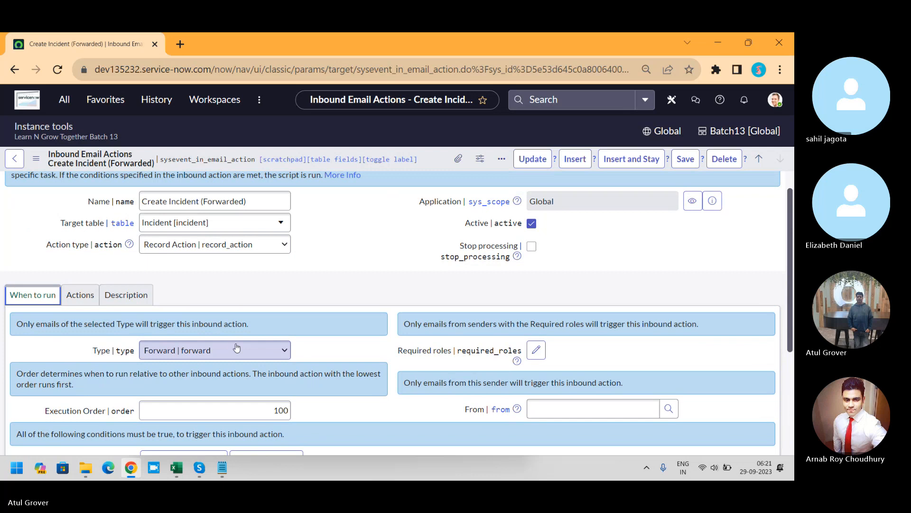
# Step: Examine the Create Incident (Forwarded) script, from the caller and comments assignments through the canCreate check to the record insert
pyautogui.click(85, 298)
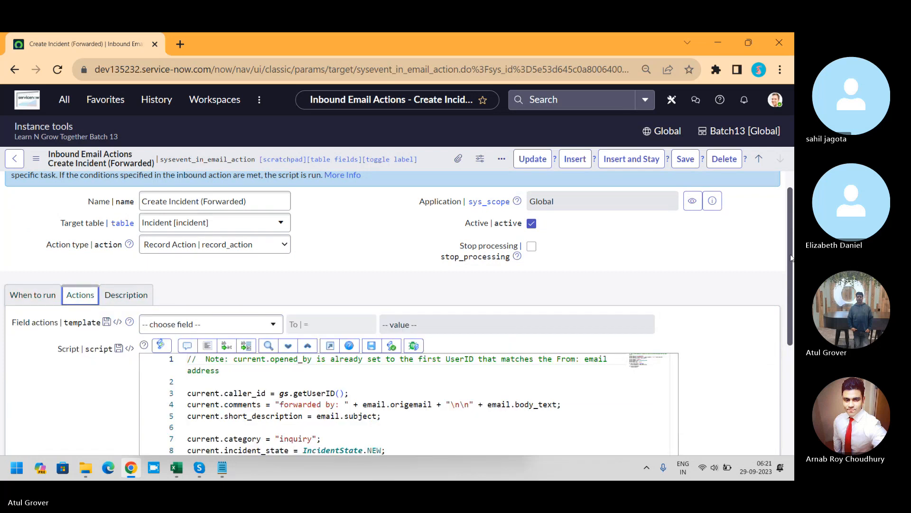
pyautogui.moveTo(791, 258); pyautogui.dragTo(787, 341)
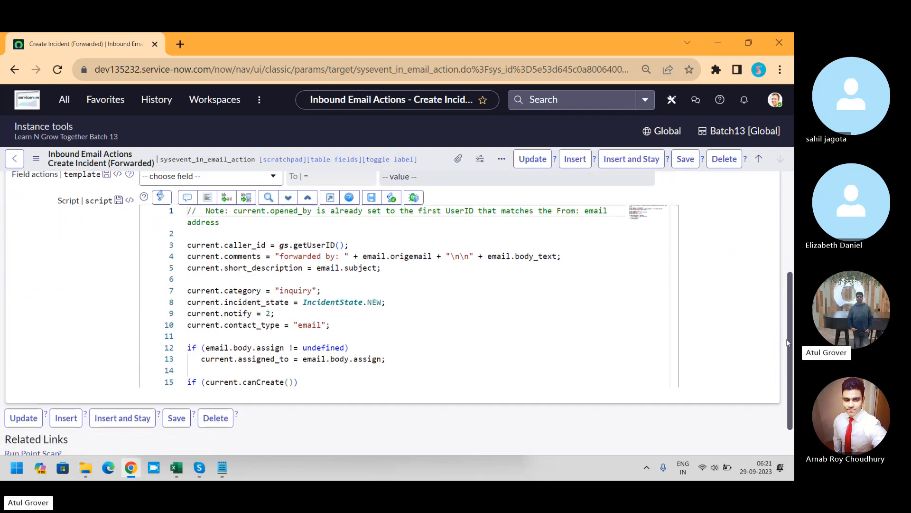
pyautogui.click(281, 382)
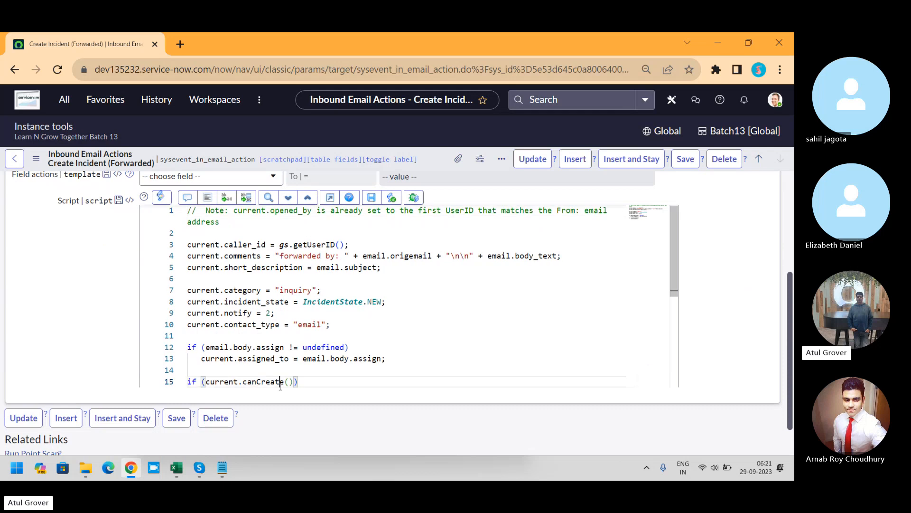
pyautogui.doubleClick(281, 383)
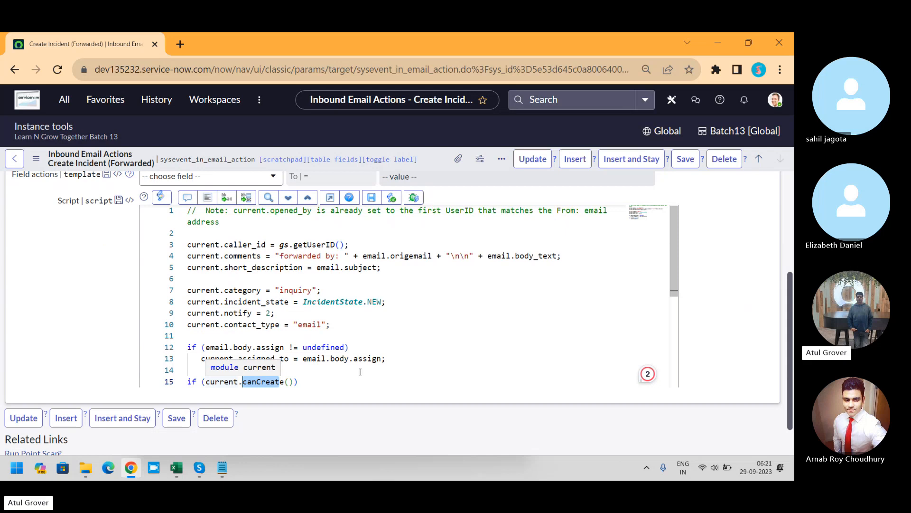
pyautogui.moveTo(674, 280); pyautogui.dragTo(669, 369)
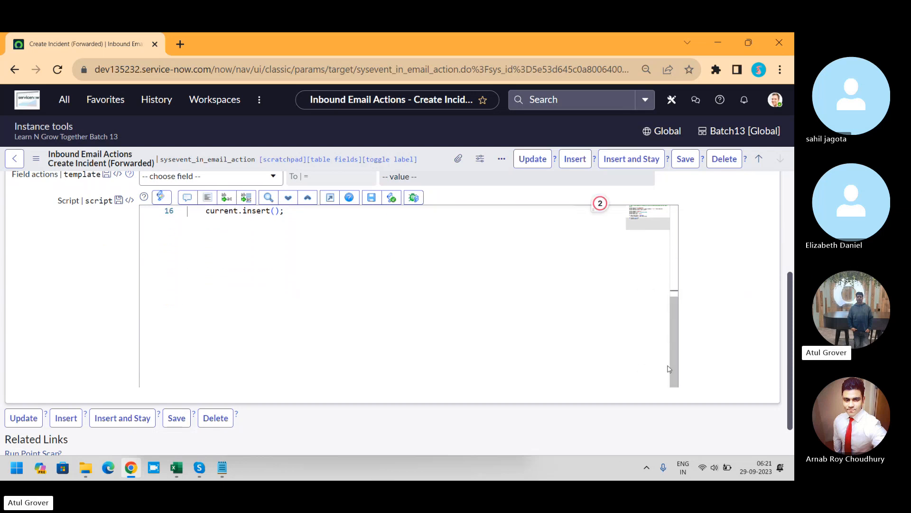
# Step: Switch to the Training_Master workbook in Excel, highlight Introduction to Email and Email Configuration in yellow on Agenda_TF_SN, and select the Delegation topic
pyautogui.click(176, 468)
pyautogui.click(87, 434)
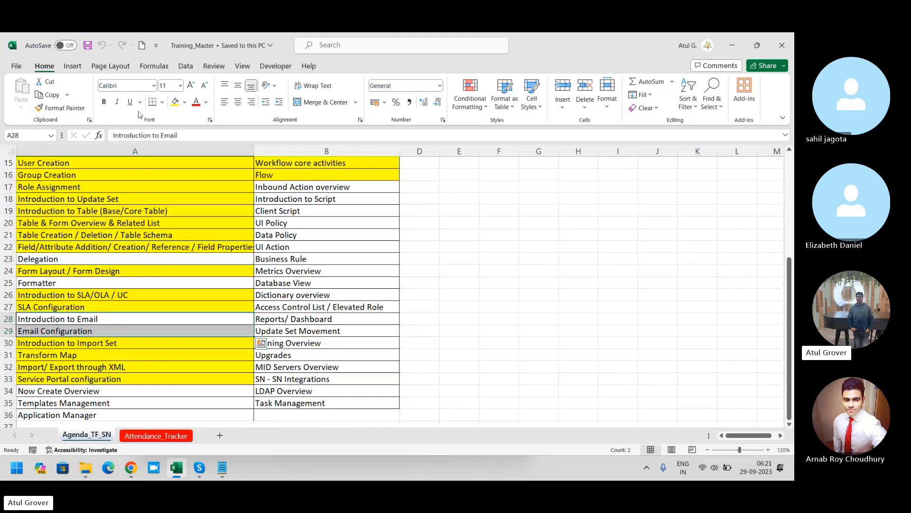
pyautogui.click(175, 103)
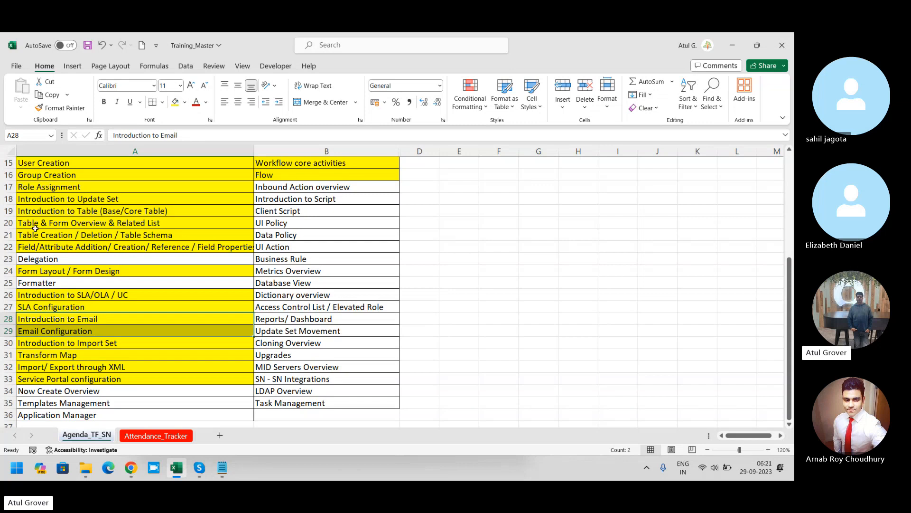
pyautogui.click(76, 256)
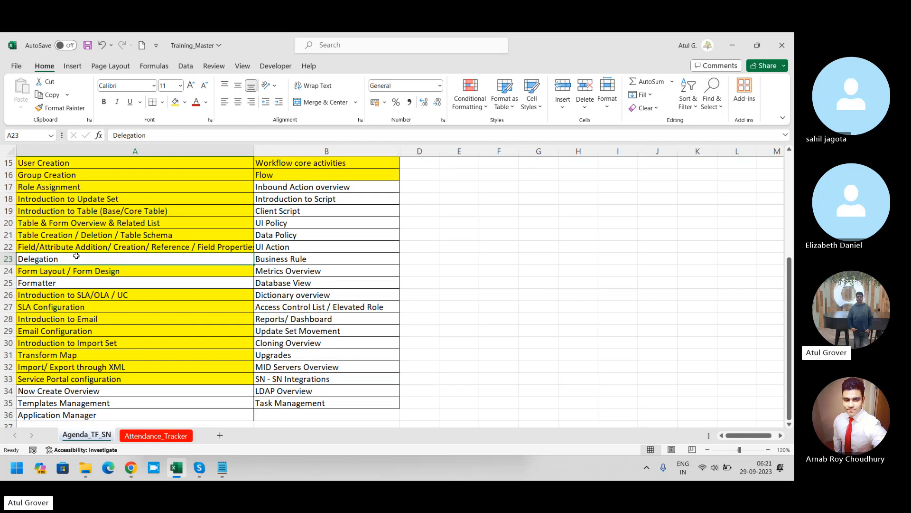
pyautogui.hotkey('alt', 'Tab')
pyautogui.hotkey('alt', 'Tab')
pyautogui.hotkey('alt', 'Tab')
pyautogui.hotkey('alt', 'Tab')
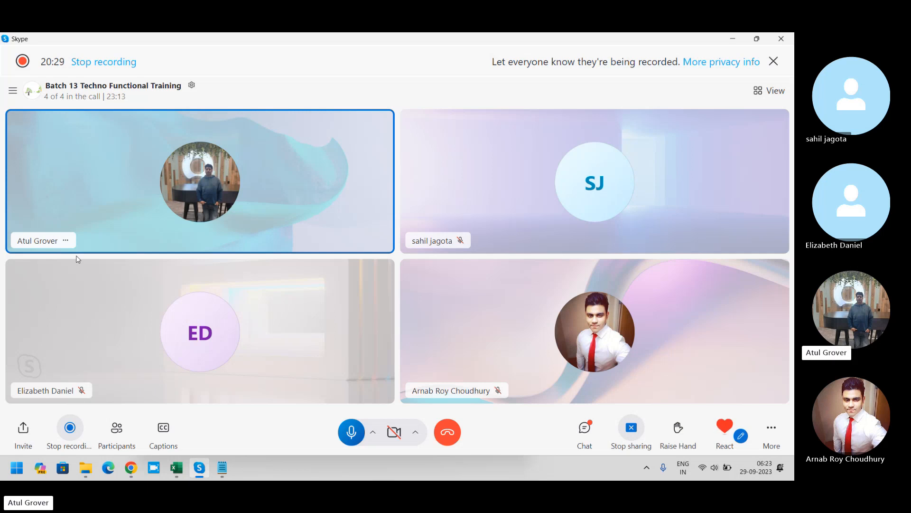
# Step: Switch to ServiceNow in Chrome, search the navigator for delegation, and review the Grant role delegation rights within a group form
pyautogui.click(137, 471)
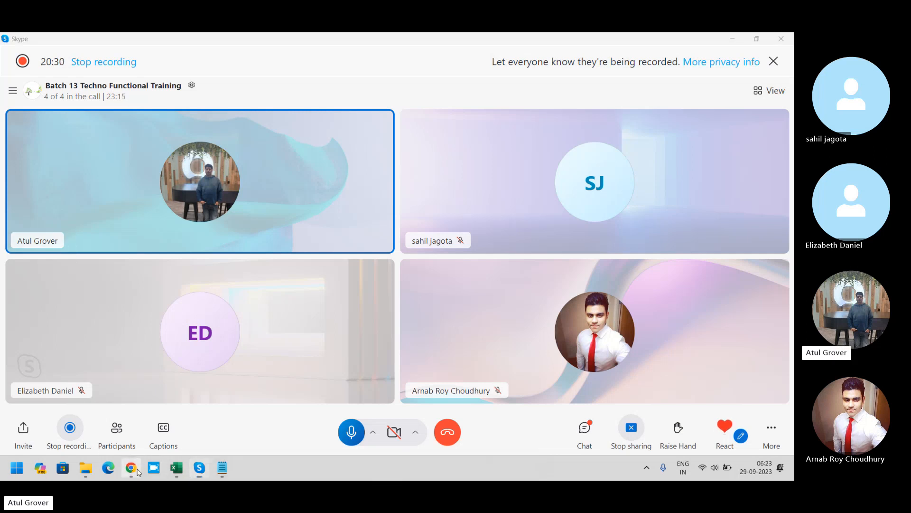
pyautogui.click(75, 101)
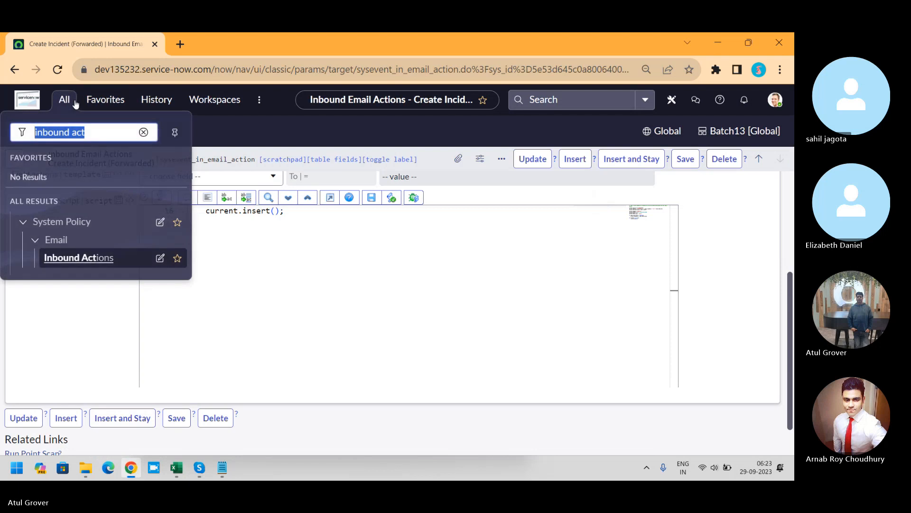
pyautogui.write('delegr')
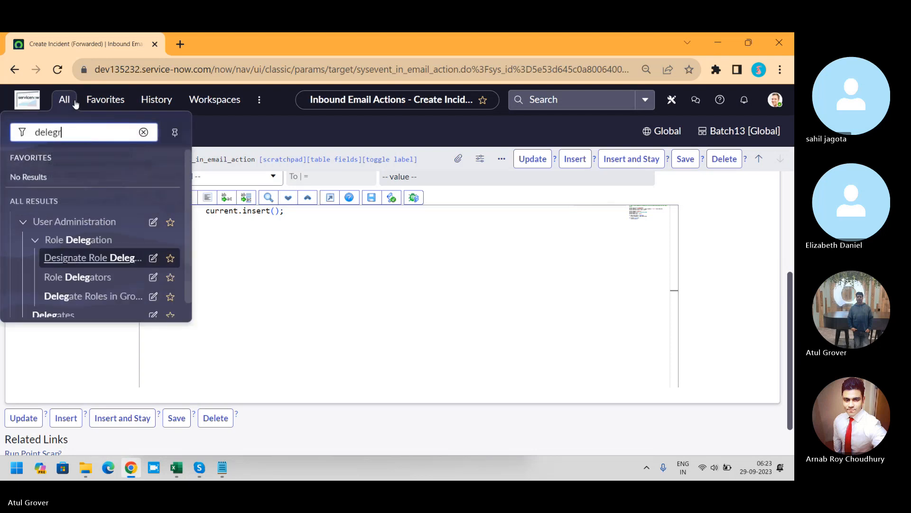
pyautogui.press('BackSpace')
pyautogui.write('atio')
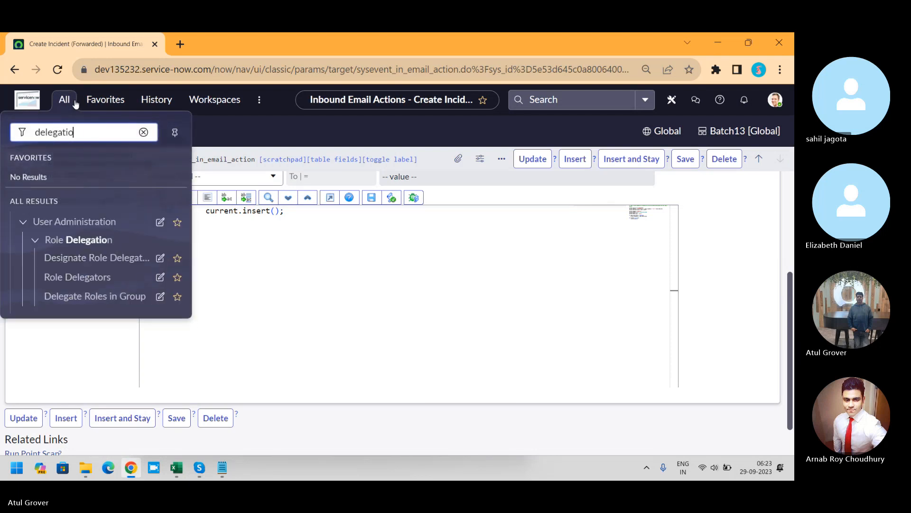
pyautogui.write('n')
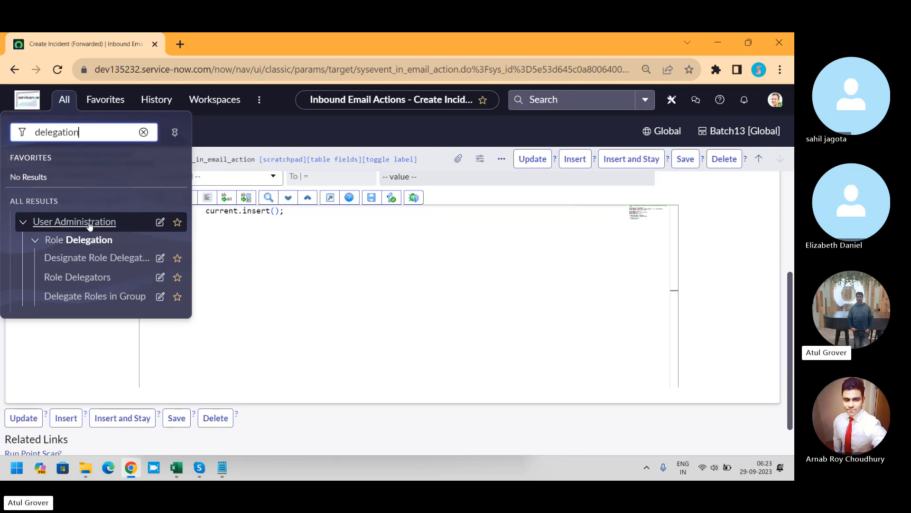
pyautogui.click(113, 258)
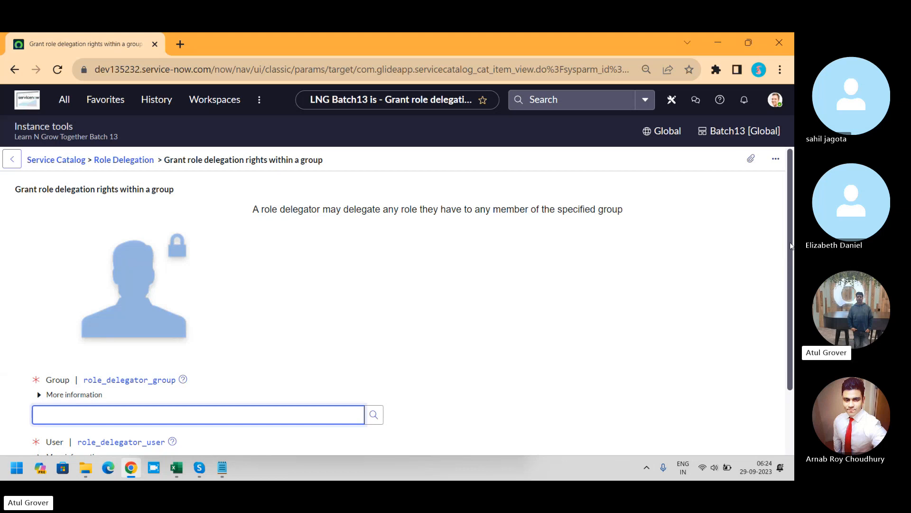
pyautogui.moveTo(791, 245)
pyautogui.mouseDown()
pyautogui.moveTo(788, 337)
pyautogui.moveTo(794, 236)
pyautogui.mouseUp()
pyautogui.moveTo(79, 192); pyautogui.dragTo(206, 196)
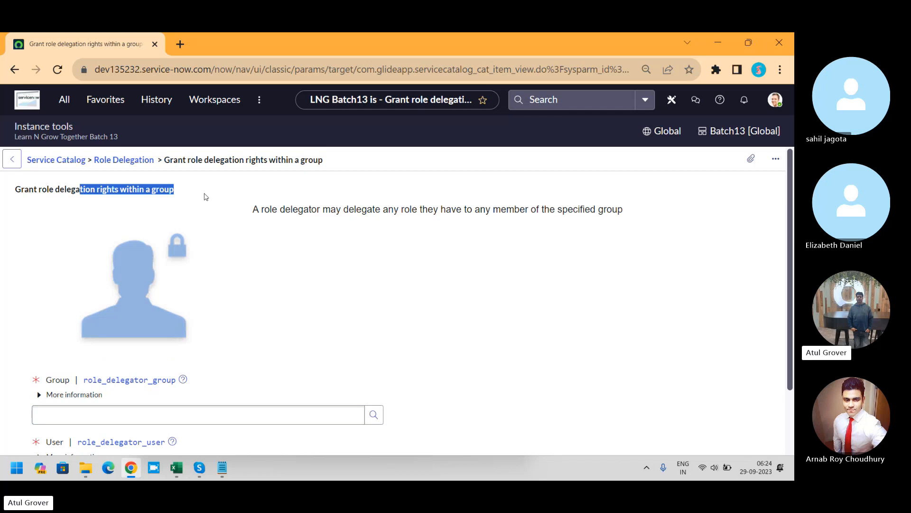
# Step: View the Role Delegators list and the Delegate Roles in Group form under Role Delegation
pyautogui.click(64, 100)
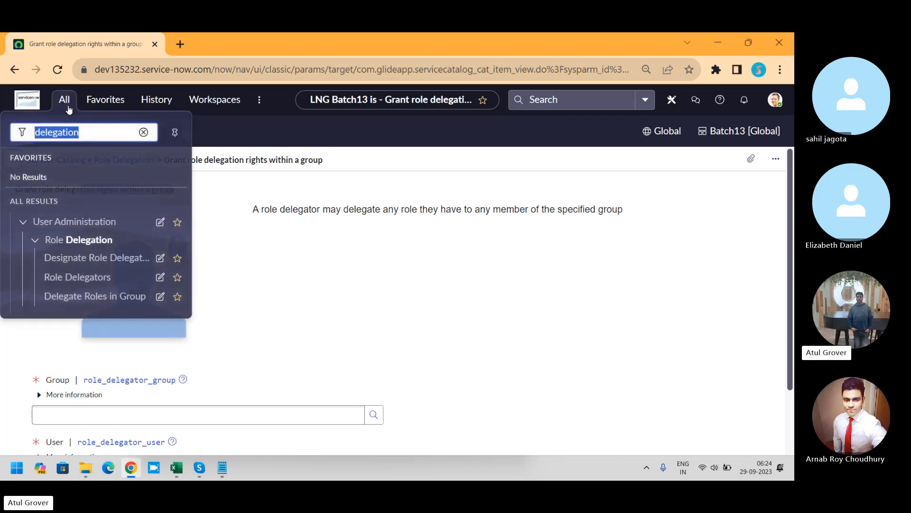
pyautogui.click(81, 278)
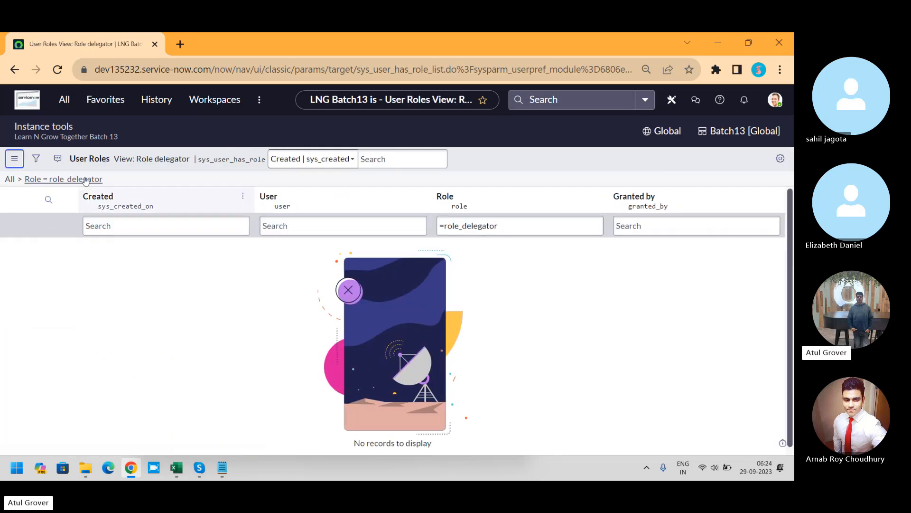
pyautogui.click(69, 112)
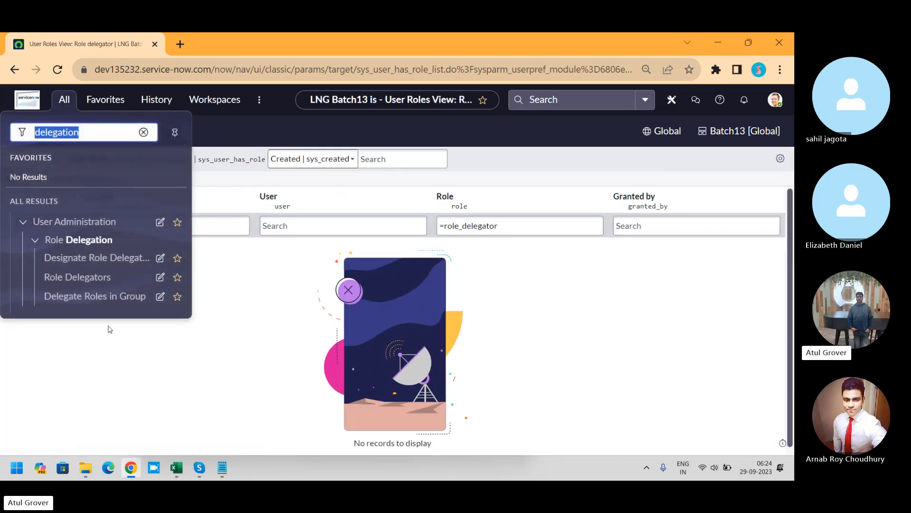
pyautogui.click(85, 298)
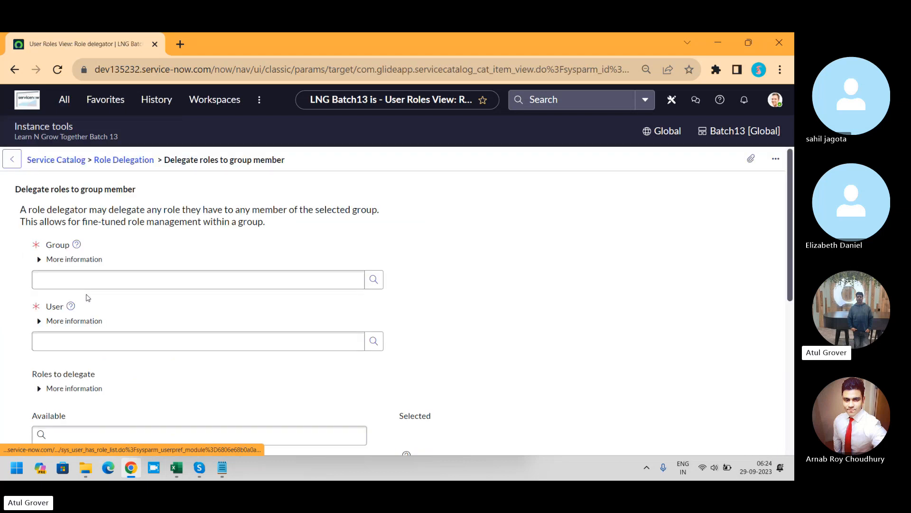
pyautogui.click(67, 105)
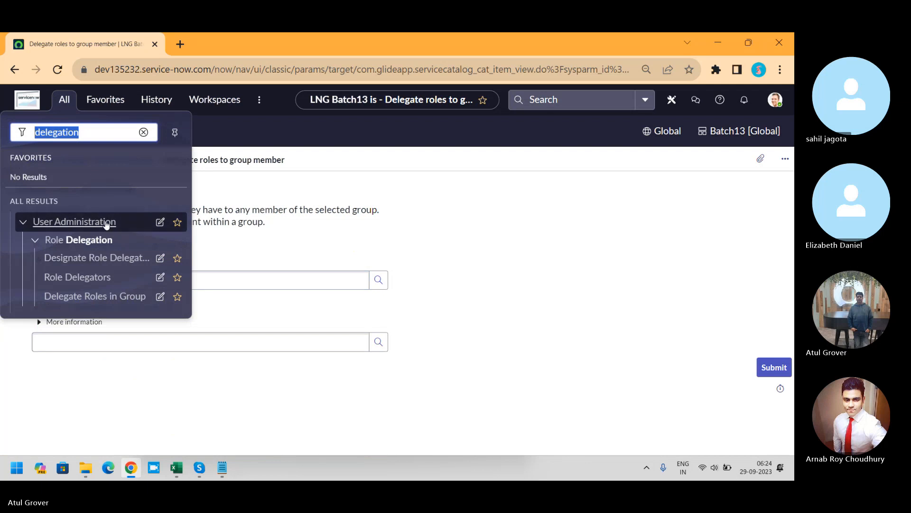
# Step: Open the service portal at dev135232.service-now.com/lng in a new browser tab and go to its catalog
pyautogui.click(180, 44)
pyautogui.write('dev')
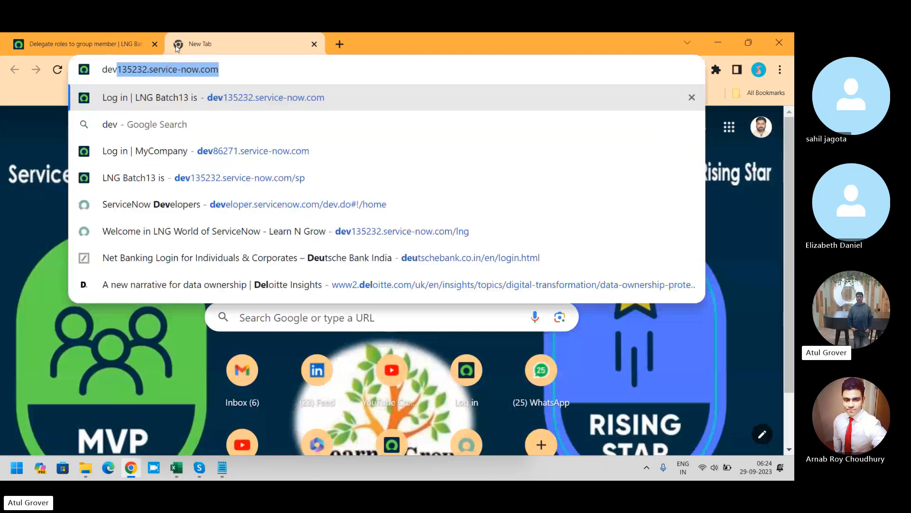
pyautogui.press('End')
pyautogui.write('/ln')
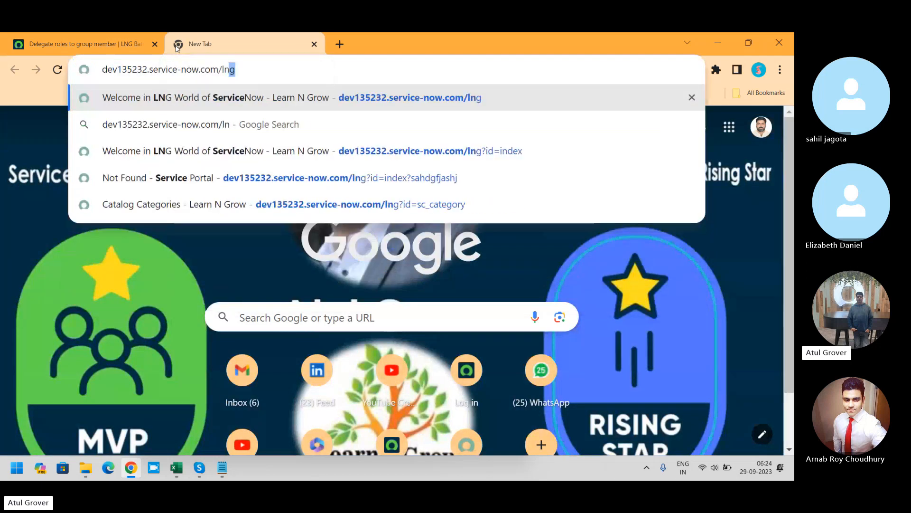
pyautogui.press('Return')
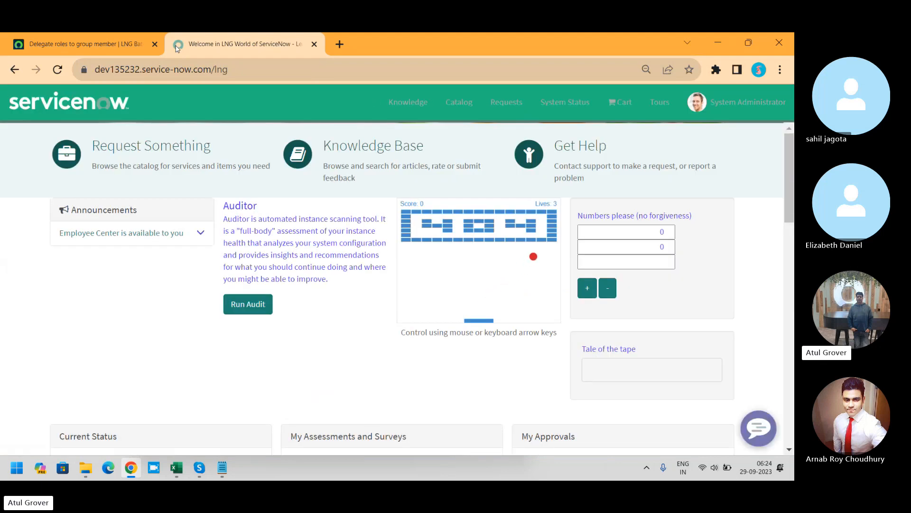
pyautogui.click(477, 118)
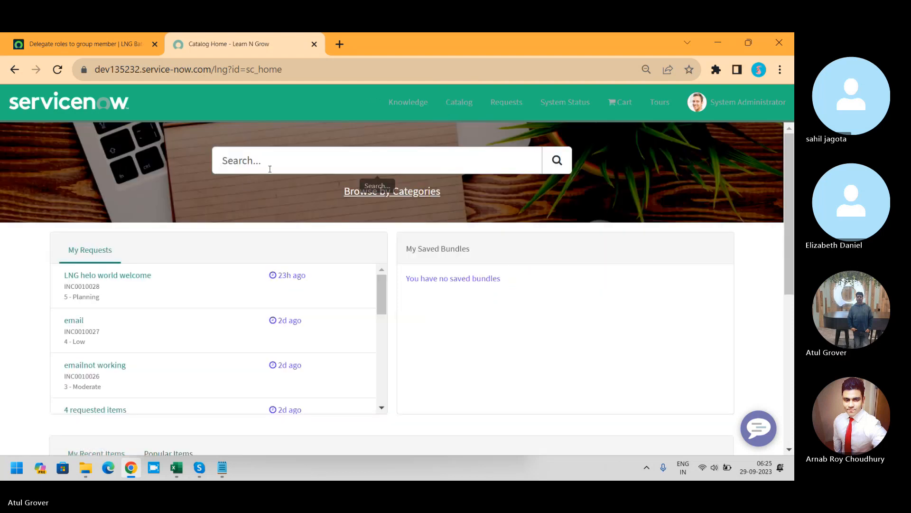
# Step: Search the portal catalog for Delegation and open the Set a delegate for a direct report item
pyautogui.click(269, 167)
pyautogui.write('D')
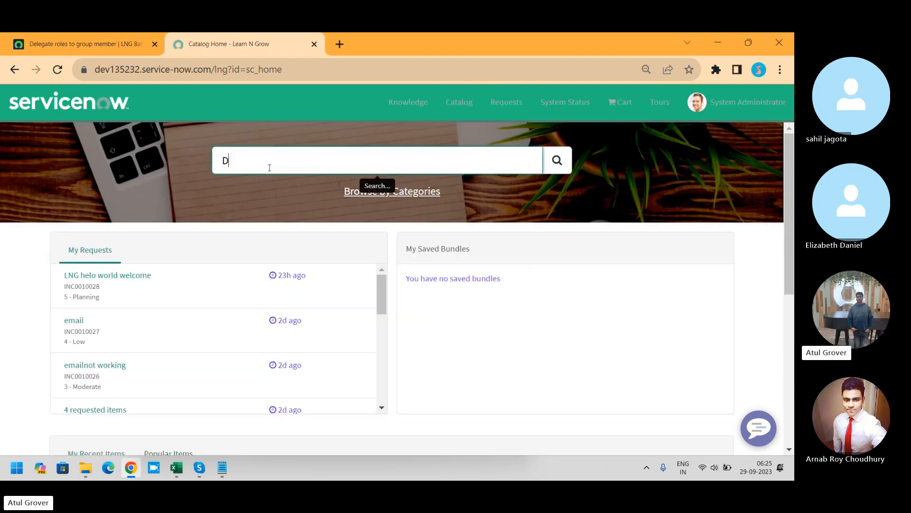
pyautogui.write('elegation')
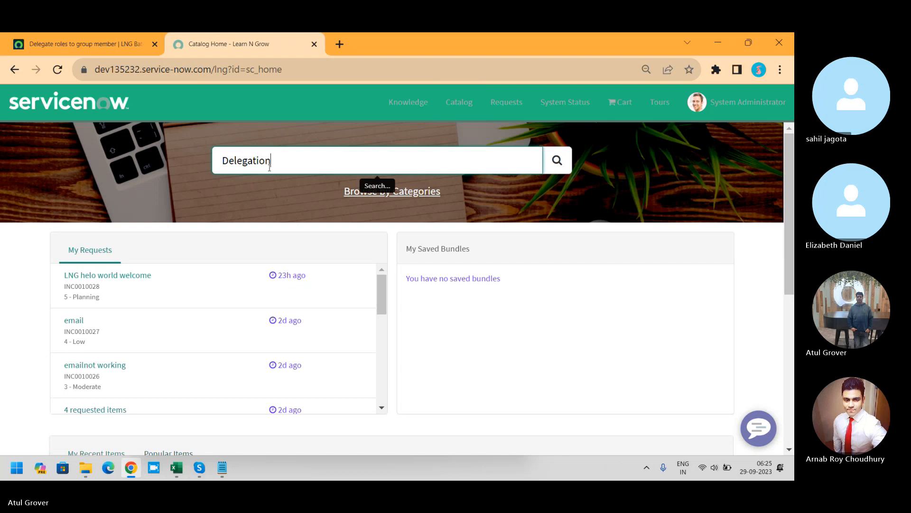
pyautogui.click(569, 163)
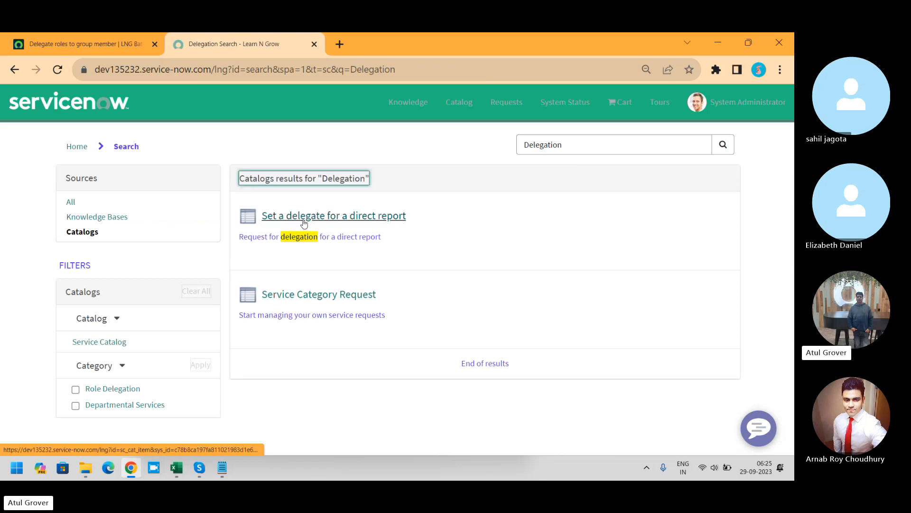
pyautogui.click(327, 222)
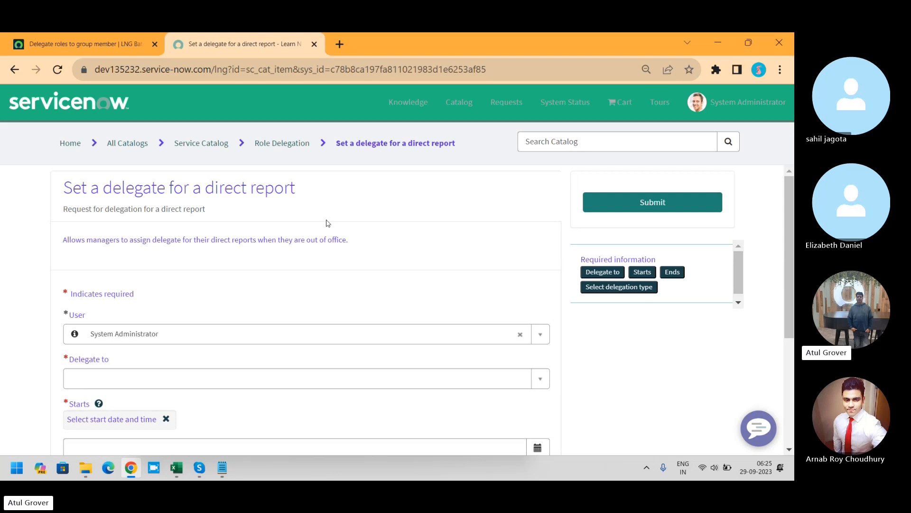
# Step: Return to the Delegate roles to group member form in the other browser tab
pyautogui.hotkey('alt', 'Tab')
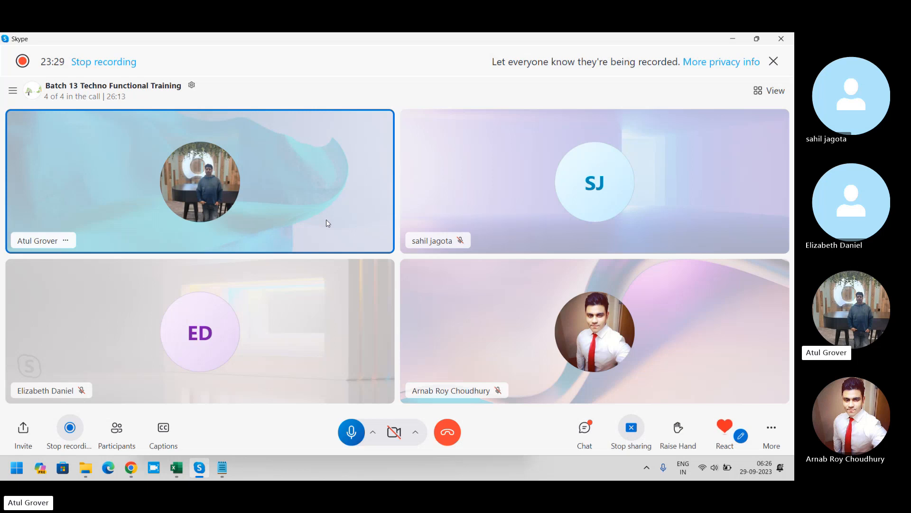
pyautogui.hotkey('alt', 'Tab')
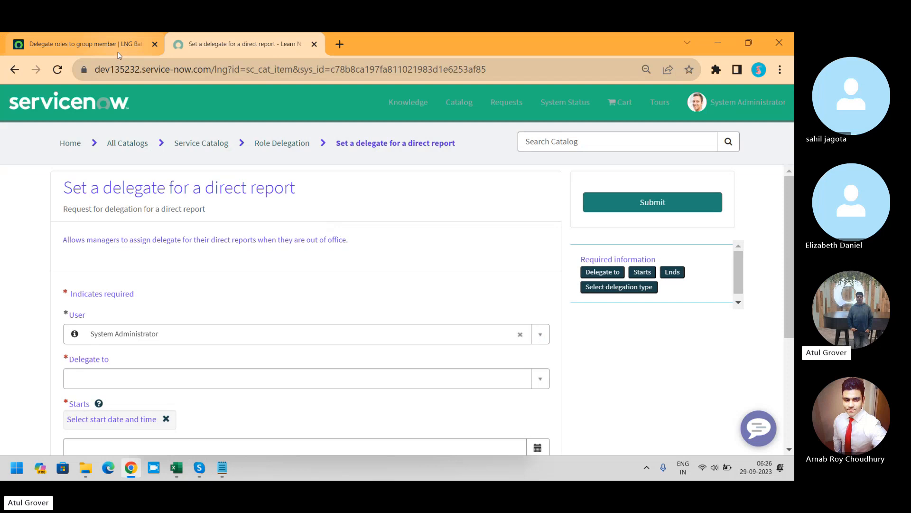
pyautogui.click(112, 46)
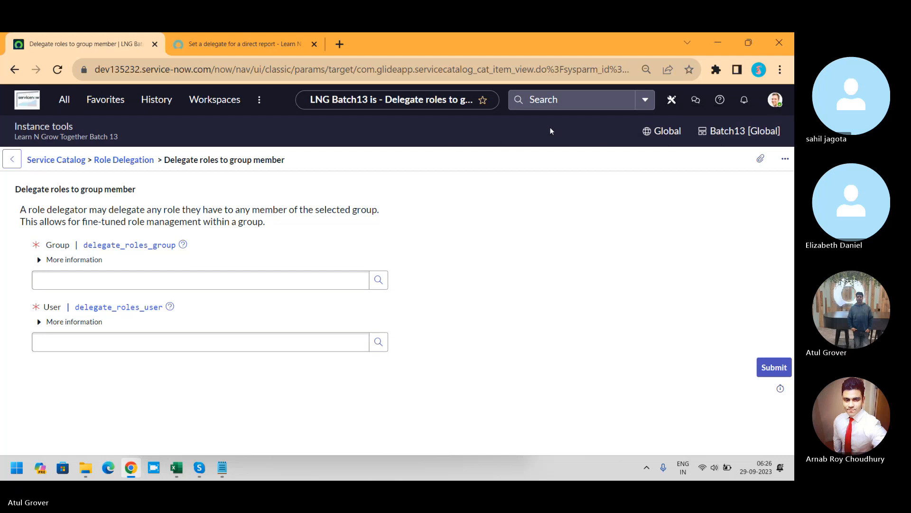
# Step: Hide the instance tools bar, look through the user Preferences categories, and show the bar again
pyautogui.click(673, 101)
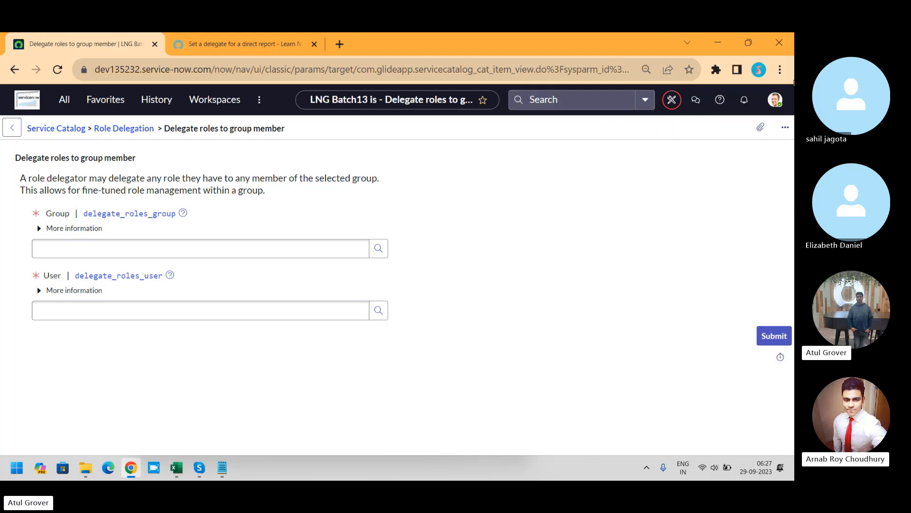
pyautogui.click(775, 99)
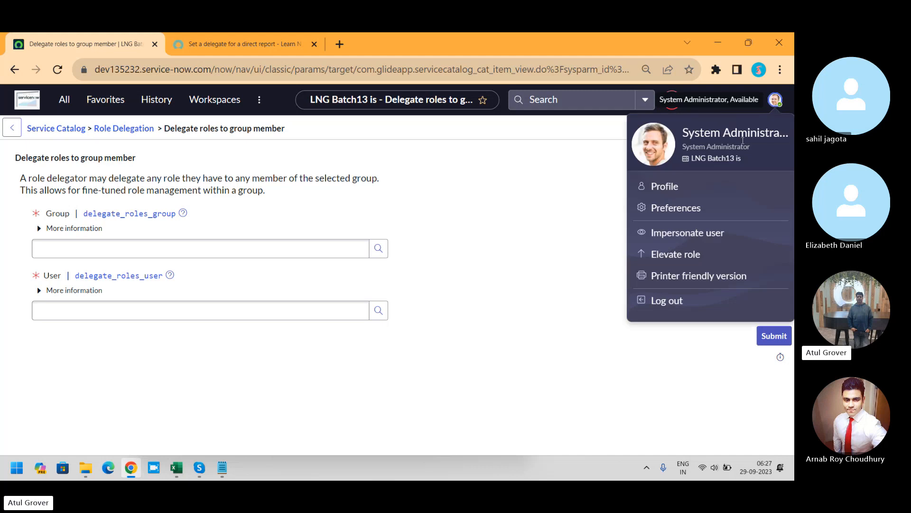
pyautogui.click(705, 208)
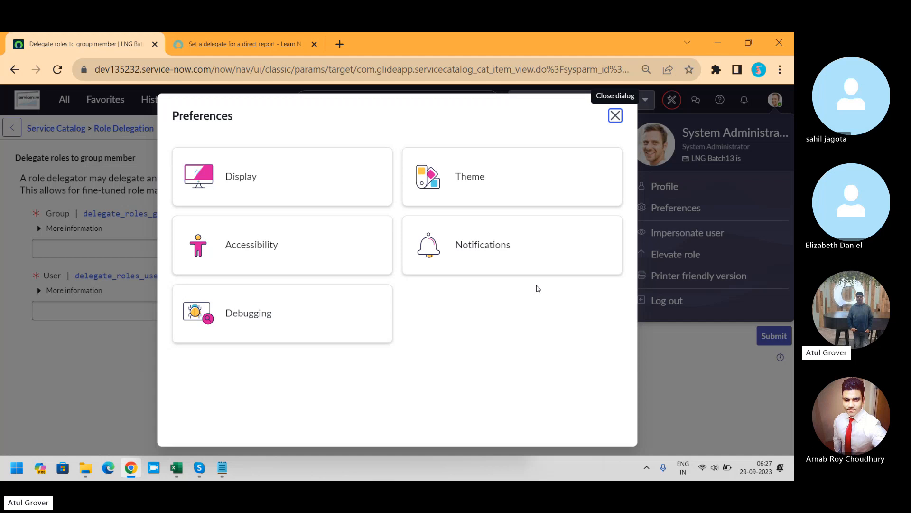
pyautogui.click(611, 116)
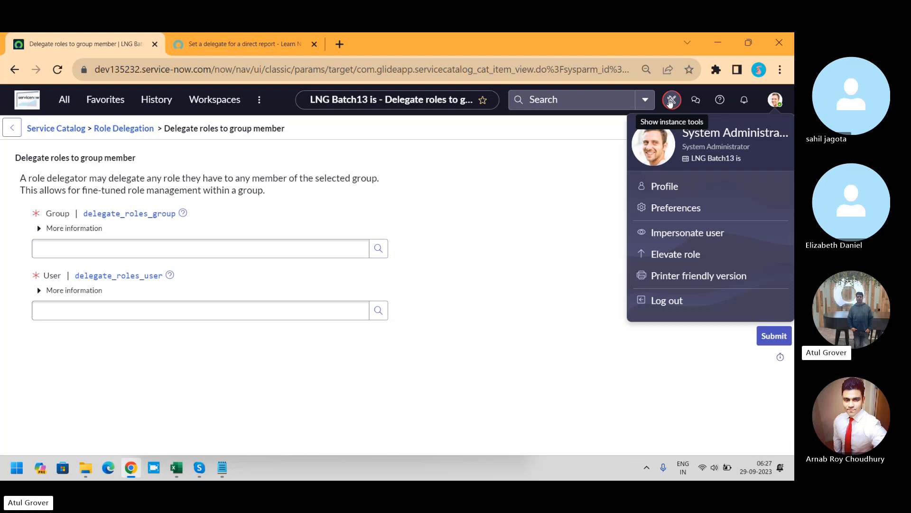
pyautogui.click(670, 101)
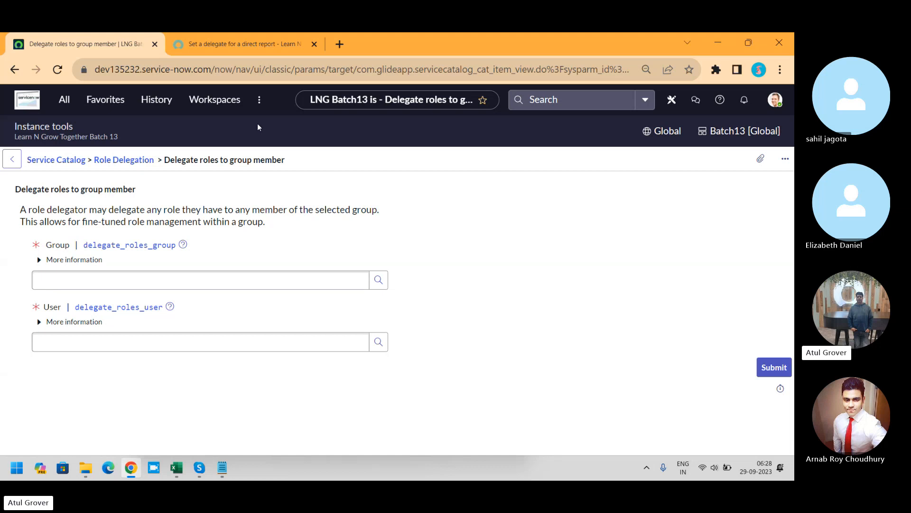
# Step: Open the System Properties list with sys_properties.list and sort it by Updated in descending order
pyautogui.click(68, 102)
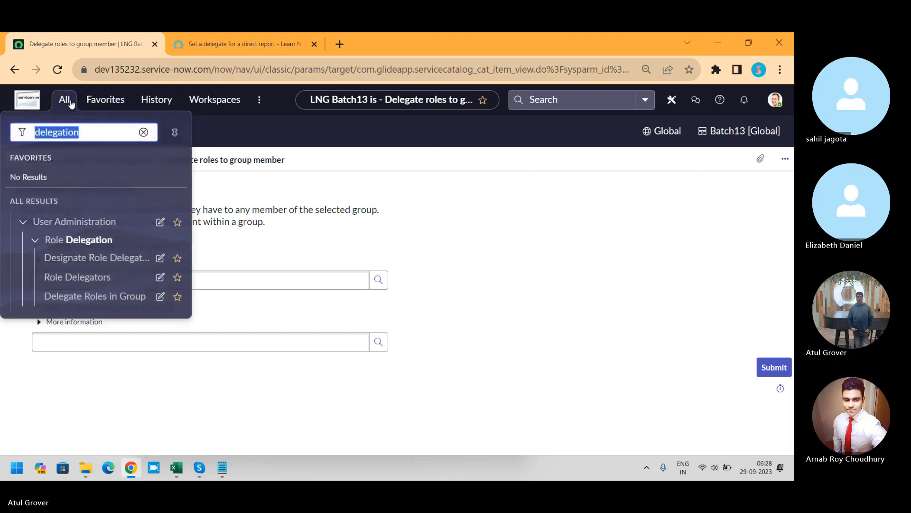
pyautogui.write('sys_p')
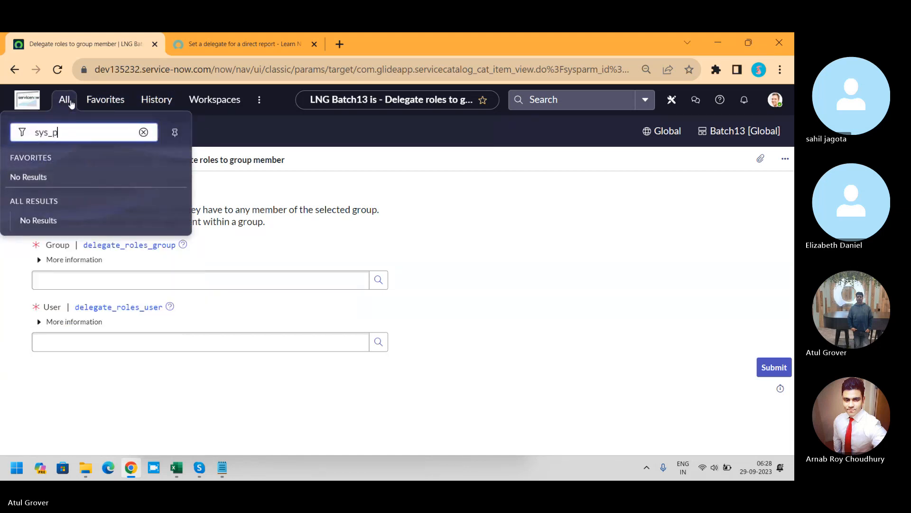
pyautogui.write('roperties.list')
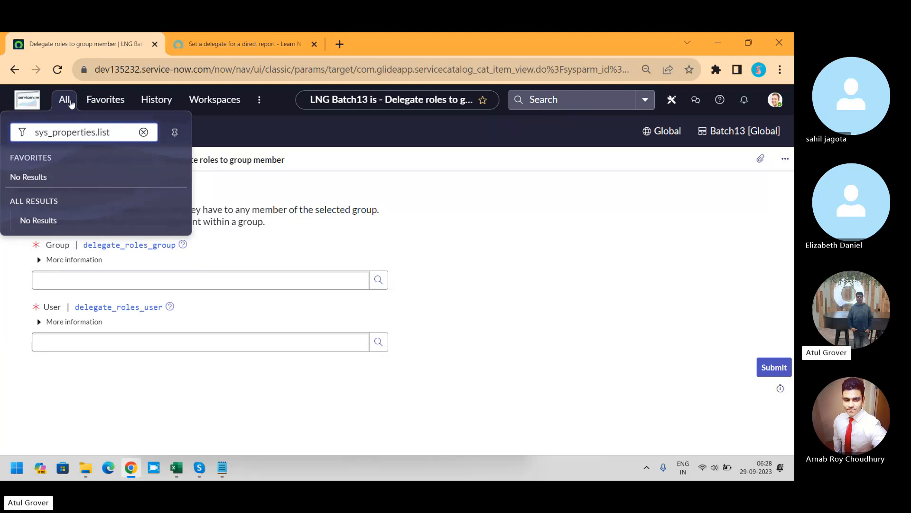
pyautogui.press('Return')
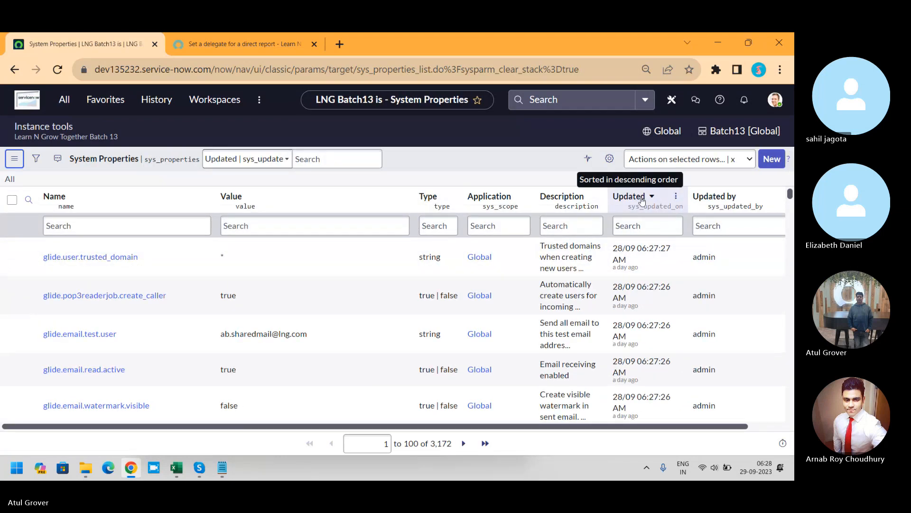
pyautogui.click(641, 200)
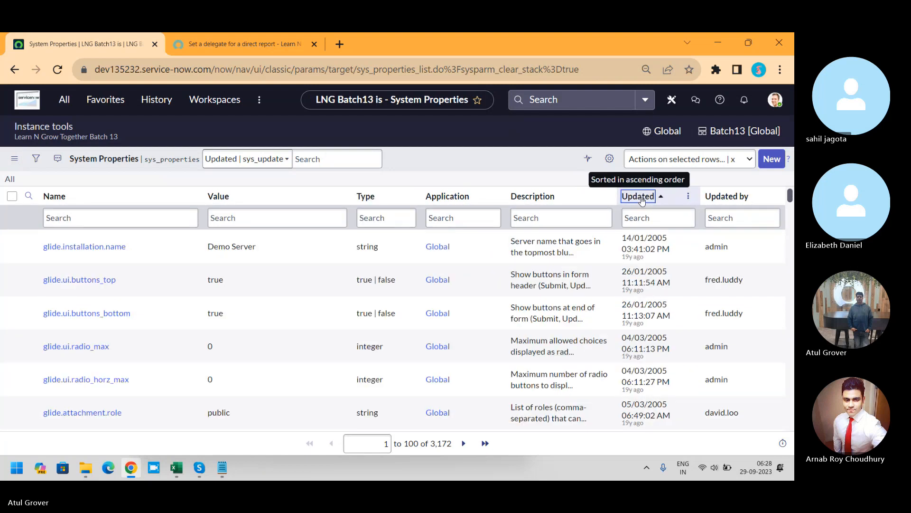
pyautogui.click(640, 197)
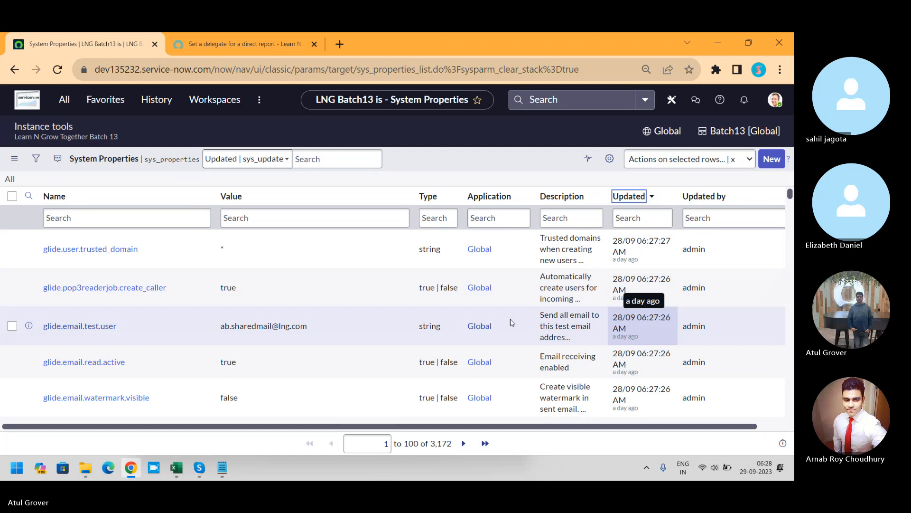
# Step: Filter the System Properties list to names containing instance
pyautogui.click(122, 210)
pyautogui.write('*')
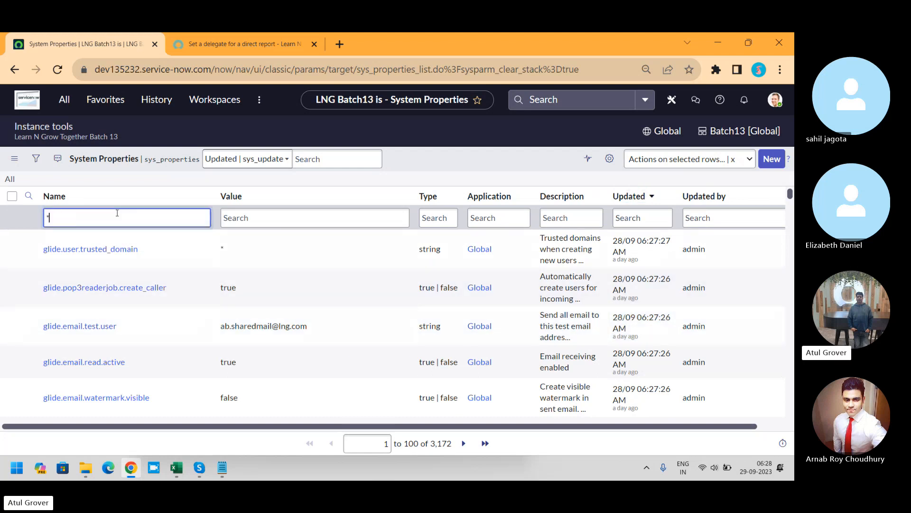
pyautogui.write('instance')
pyautogui.press('Return')
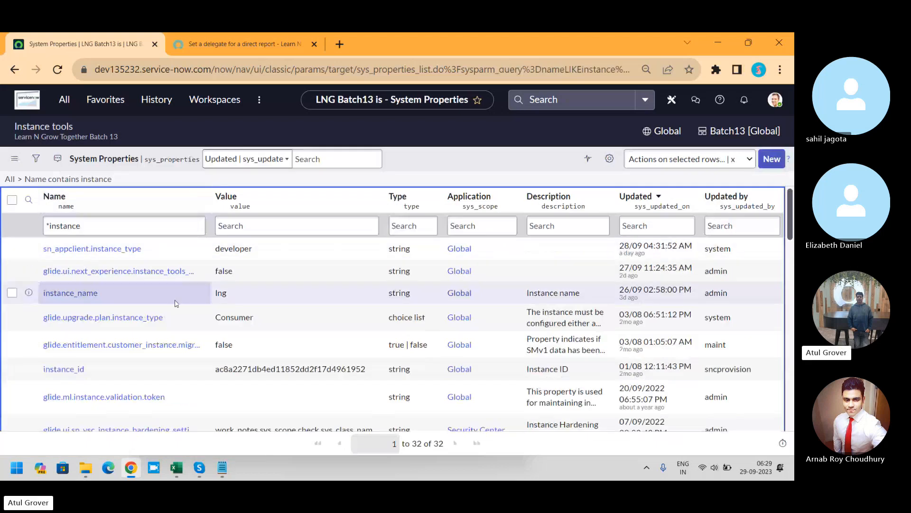
# Step: Narrow the name filter to *instance_tool and open the glide.ui.next_experience.instance_tools_disabled property record
pyautogui.click(114, 225)
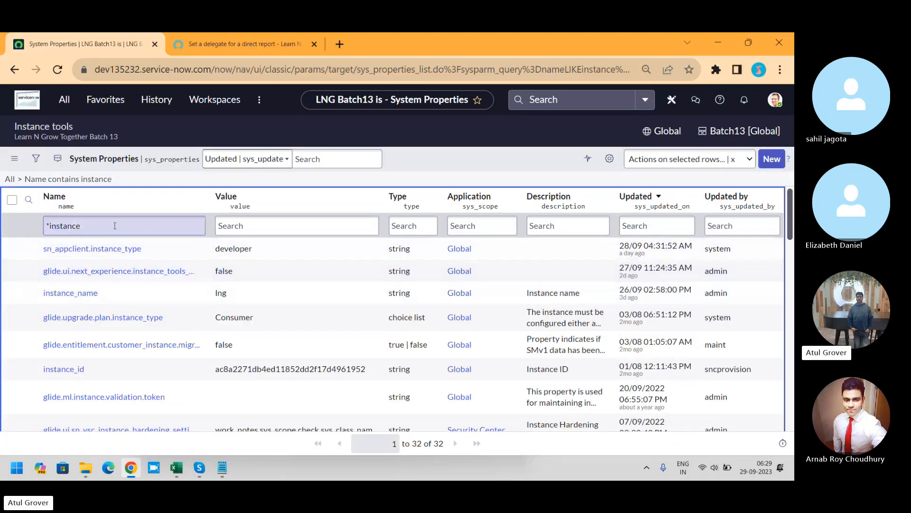
pyautogui.write('tool')
pyautogui.press('Return')
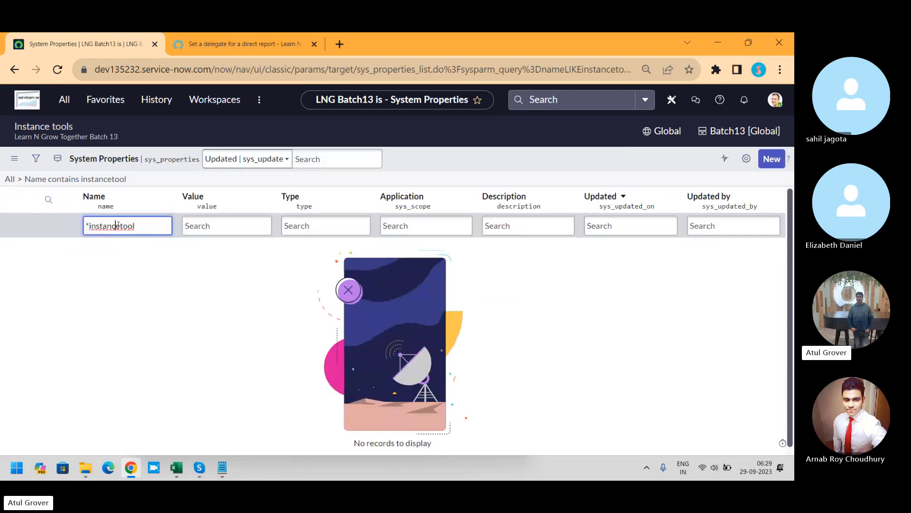
pyautogui.click(118, 225)
pyautogui.write('_')
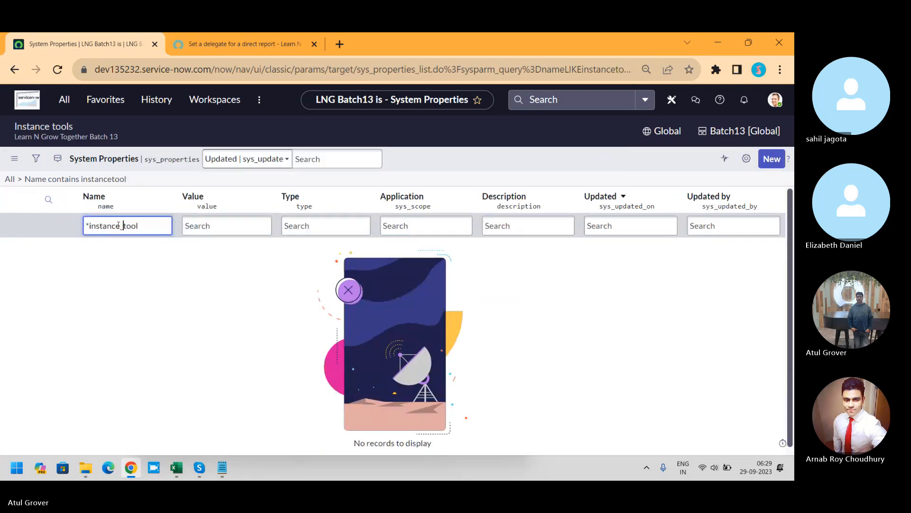
pyautogui.press('Return')
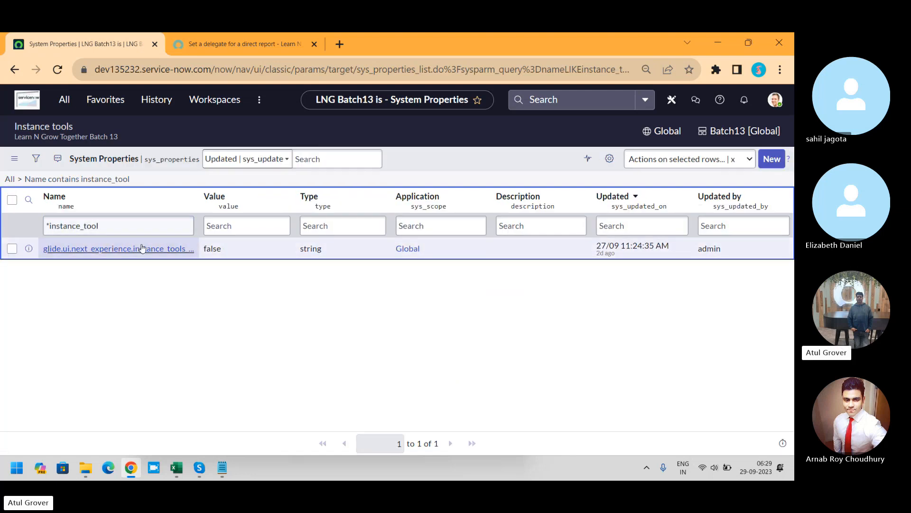
pyautogui.click(141, 250)
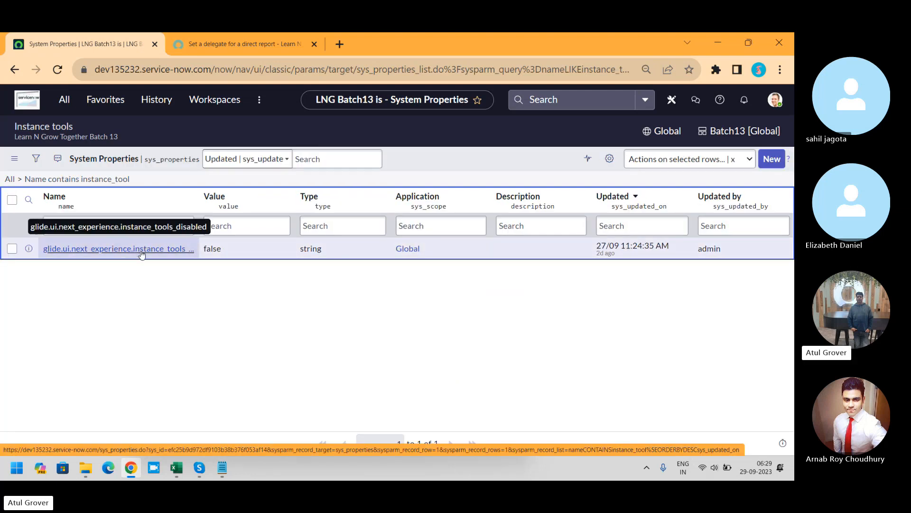
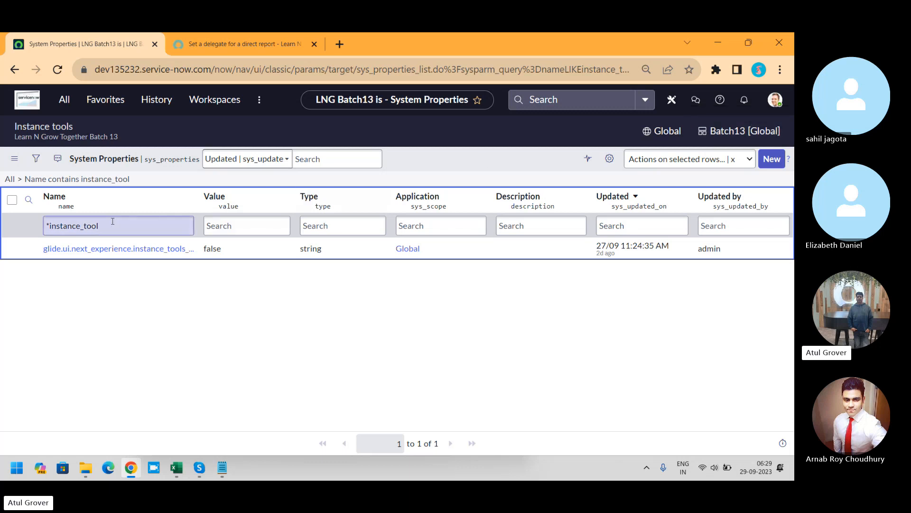
pyautogui.click(102, 250)
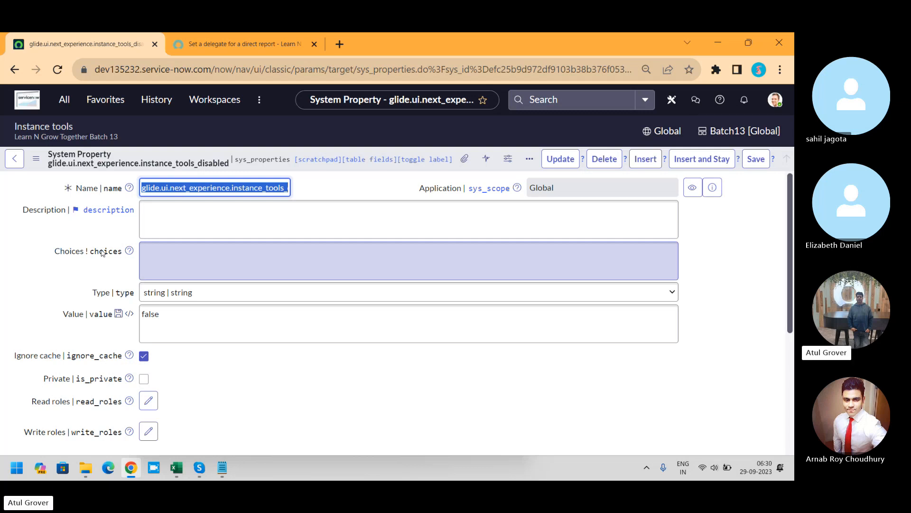
# Step: Search the application navigator for delegation and review the Role Delegation modules alongside the portal's delegate item
pyautogui.click(238, 43)
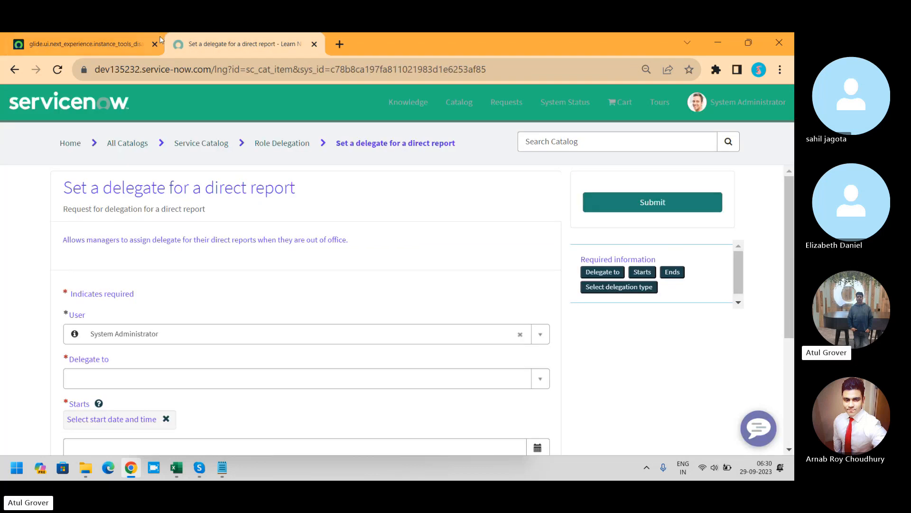
pyautogui.click(93, 38)
pyautogui.click(65, 99)
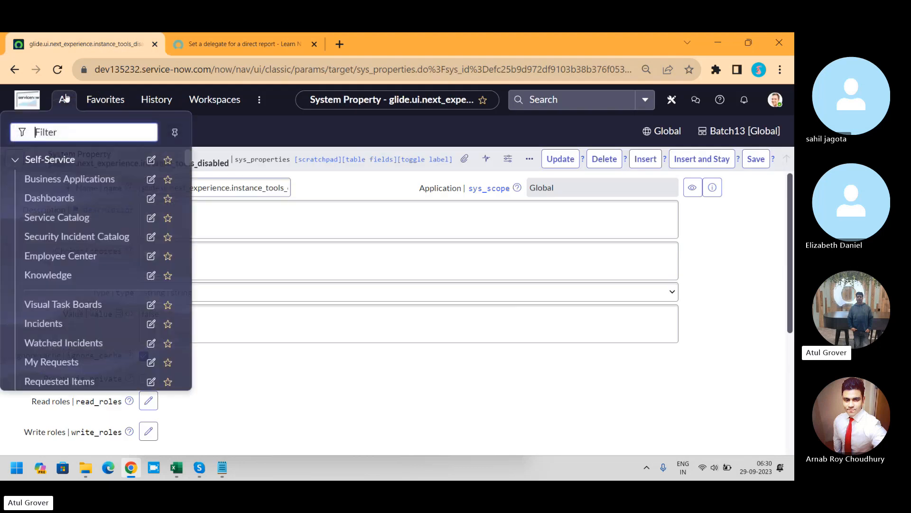
pyautogui.write('dele')
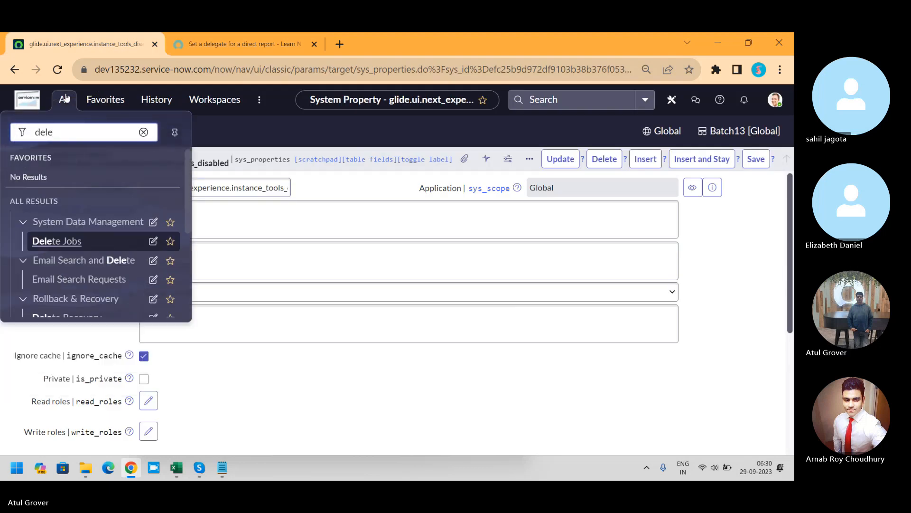
pyautogui.write('gration')
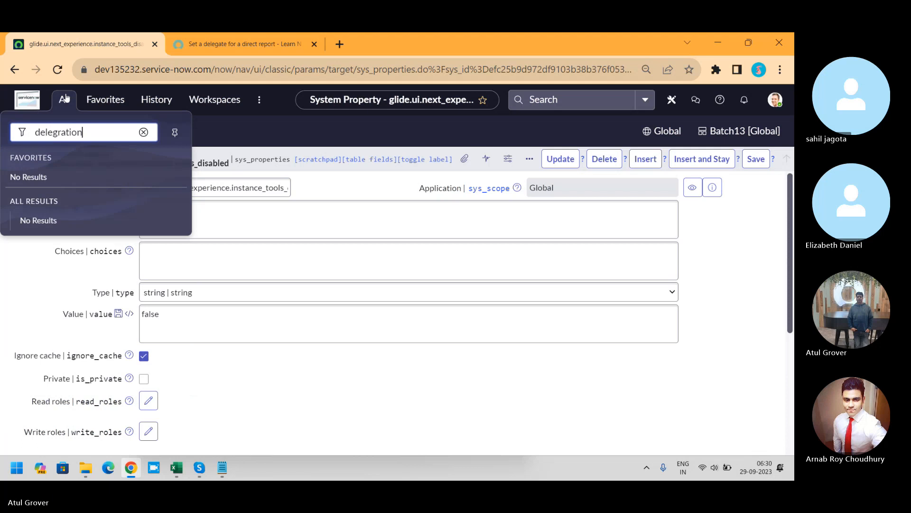
pyautogui.press('BackSpace')
pyautogui.press('BackSpace')
pyautogui.press('BackSpace')
pyautogui.press('BackSpace')
pyautogui.press('BackSpace')
pyautogui.press('BackSpace')
pyautogui.write('ation')
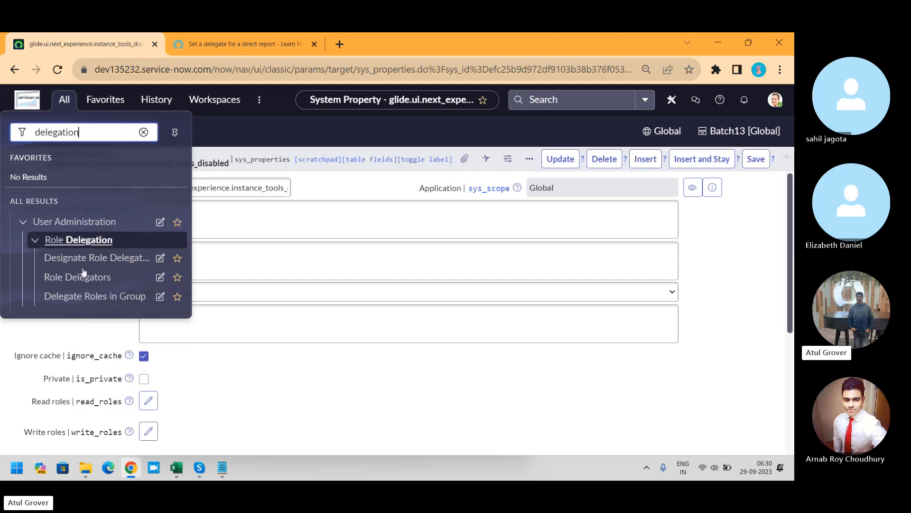
pyautogui.click(245, 43)
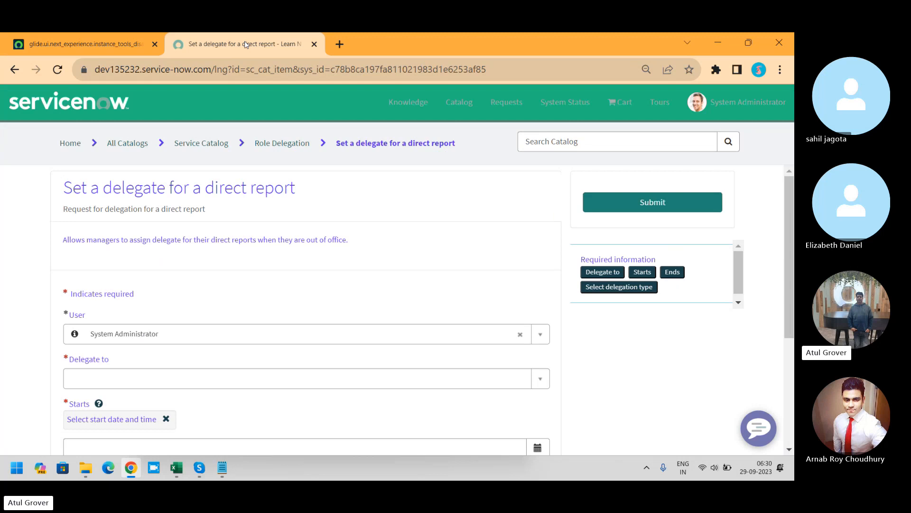
pyautogui.click(98, 43)
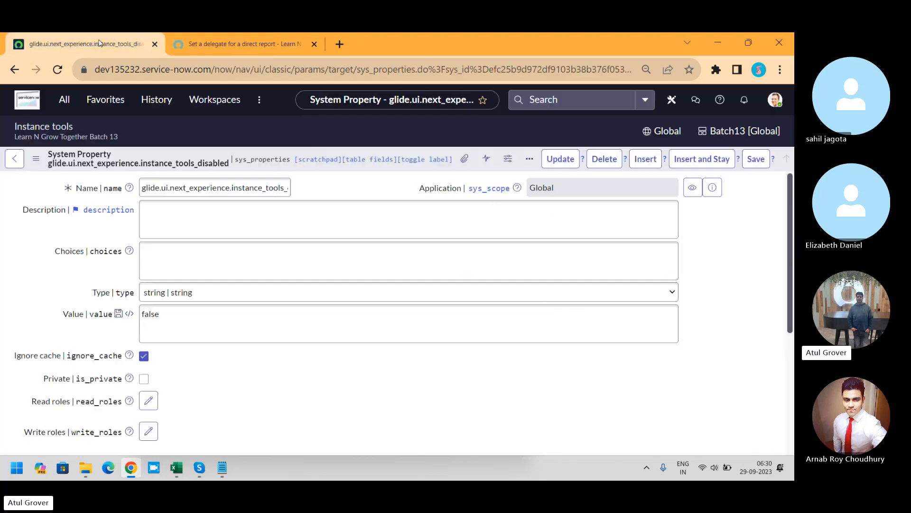
pyautogui.click(65, 101)
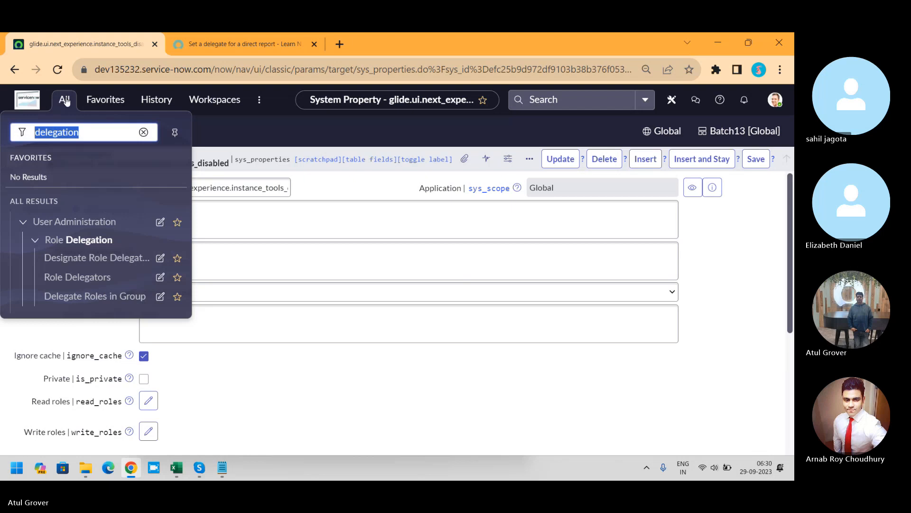
# Step: Return to the portal's Set a delegate for a direct report form and select the intended person in Delegate to
pyautogui.click(245, 43)
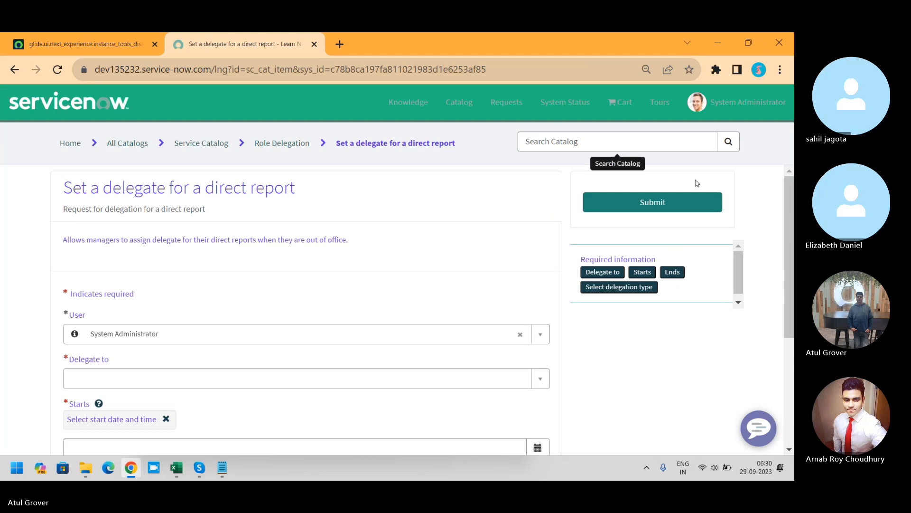
pyautogui.moveTo(791, 216); pyautogui.dragTo(794, 256)
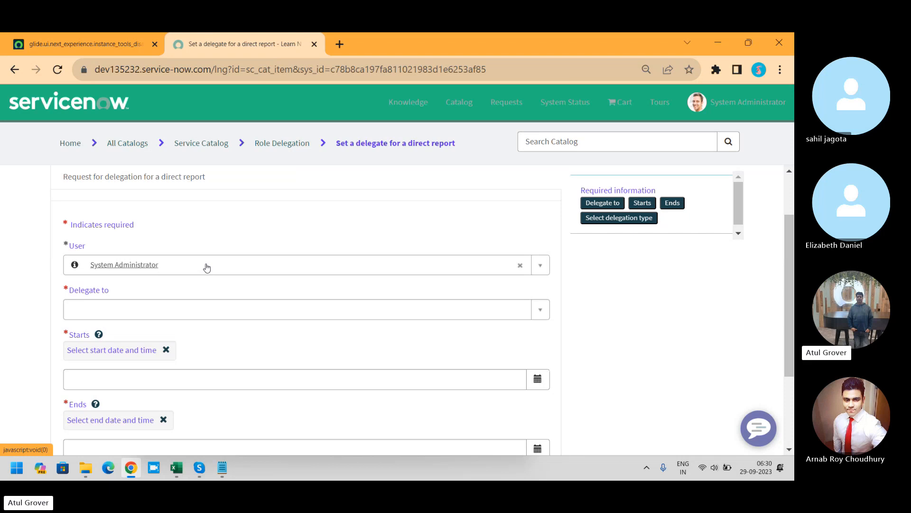
pyautogui.click(207, 310)
pyautogui.write('arna')
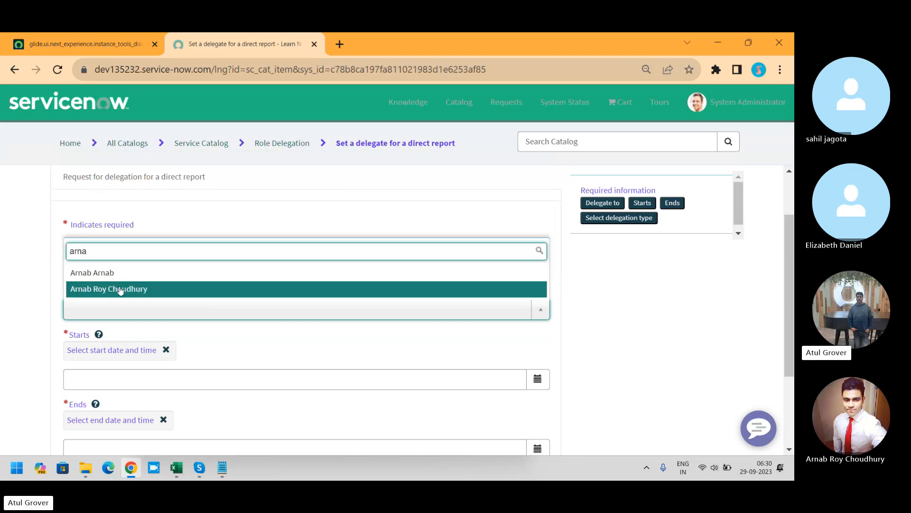
pyautogui.click(121, 288)
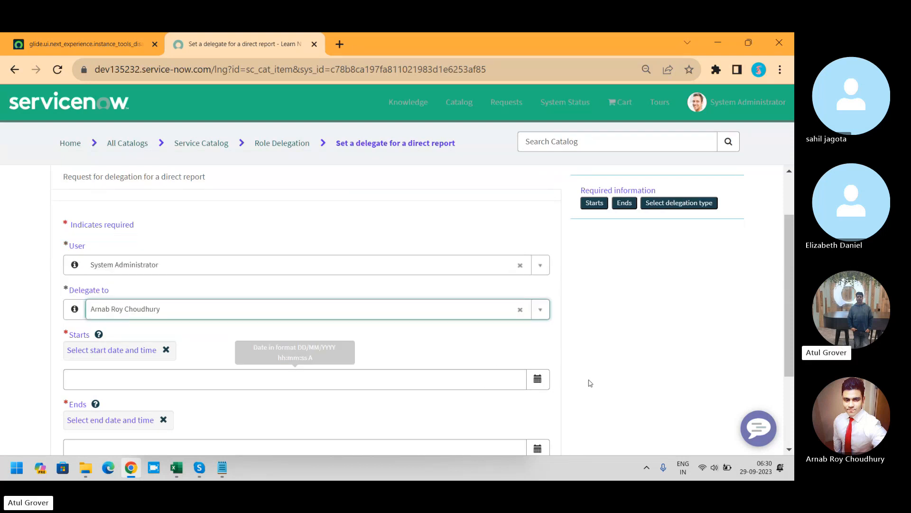
# Step: Set the delegation's start date and time to 29/09/2023 06:30:56 AM
pyautogui.click(543, 383)
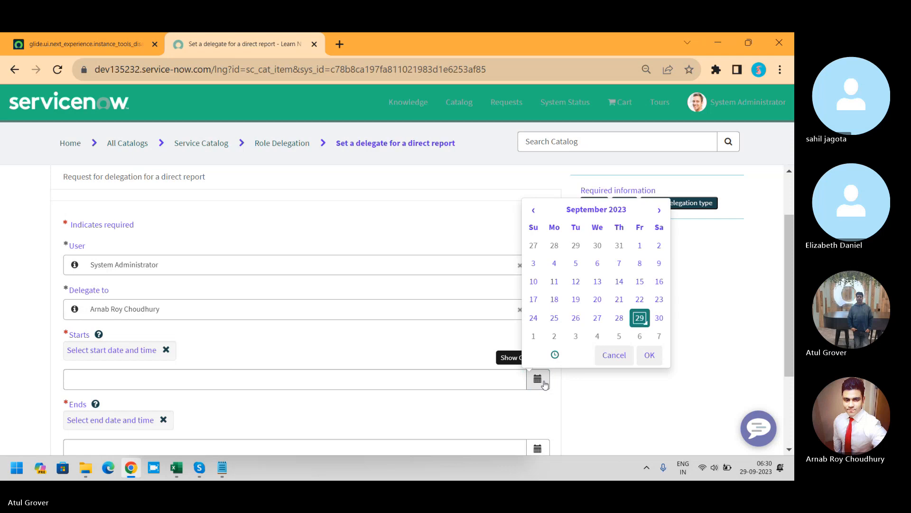
pyautogui.click(640, 317)
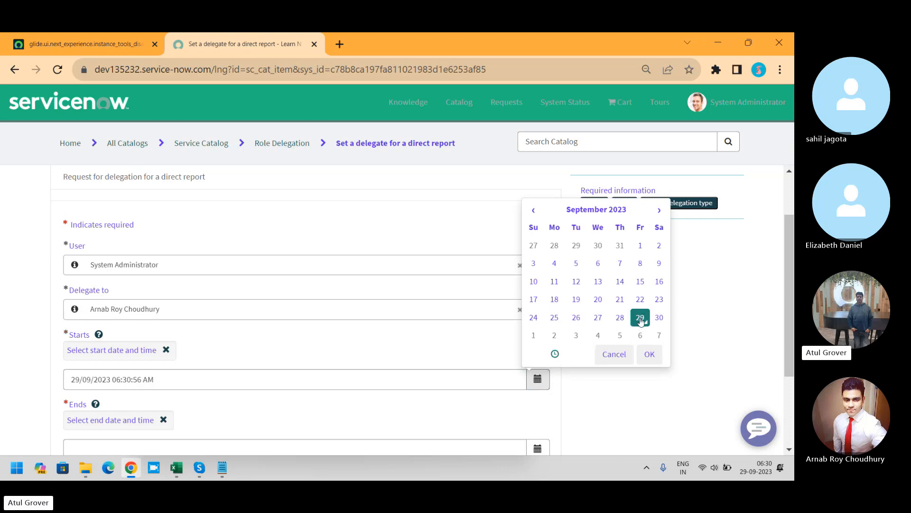
pyautogui.click(649, 354)
pyautogui.moveTo(788, 255); pyautogui.dragTo(792, 331)
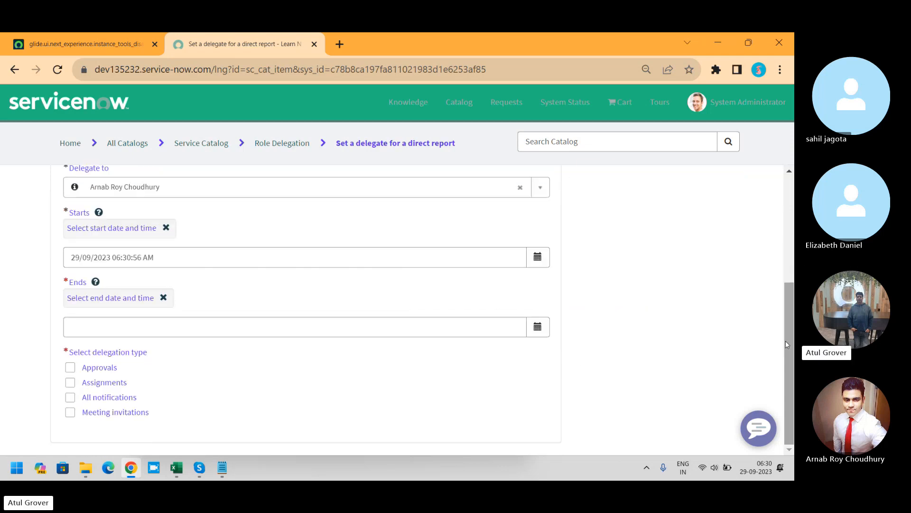
# Step: Set the delegation's end date and time to 04/11/2023 06:31:04 AM
pyautogui.click(541, 333)
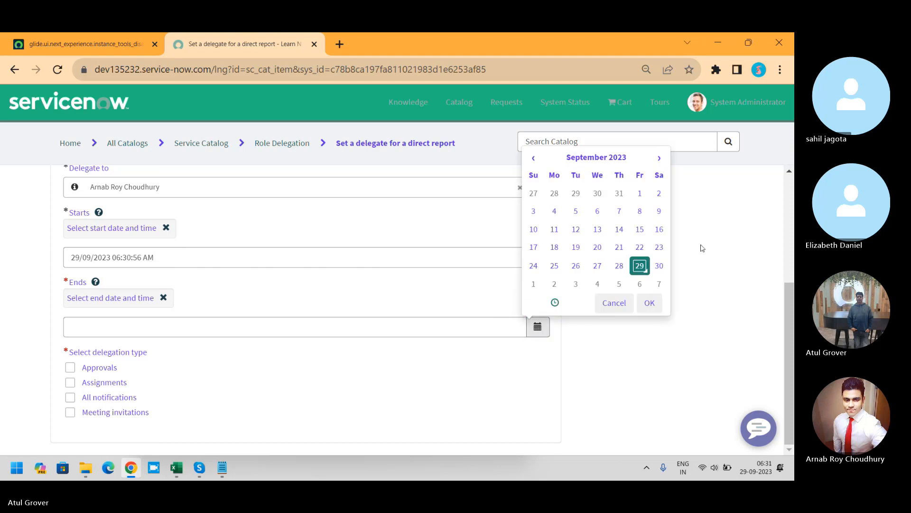
pyautogui.click(660, 159)
pyautogui.click(660, 159)
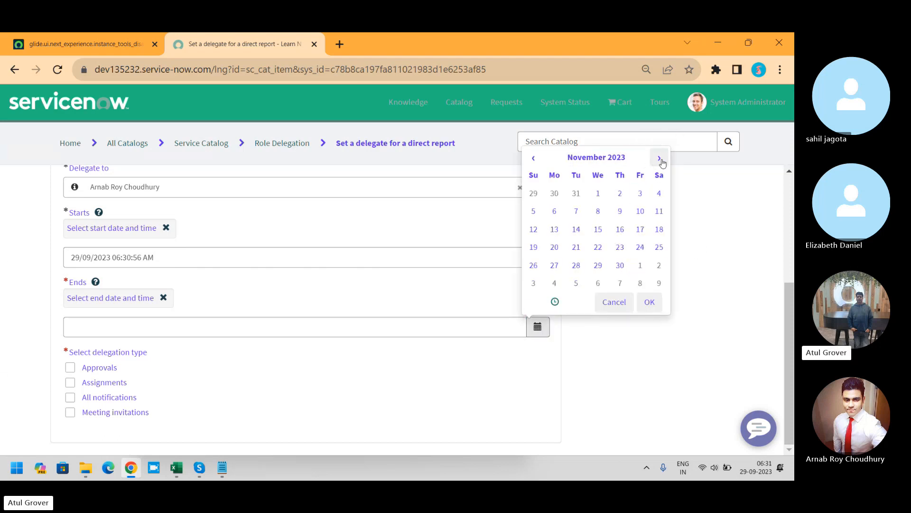
pyautogui.click(659, 195)
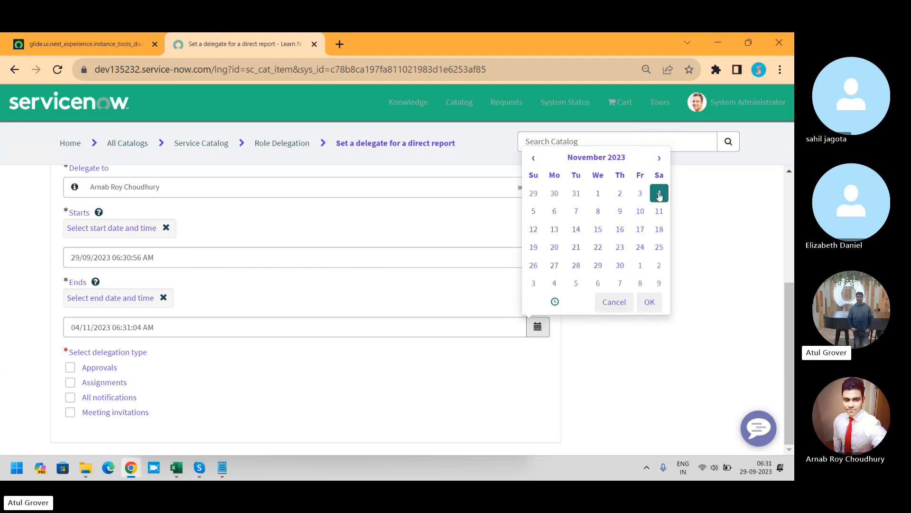
pyautogui.click(649, 302)
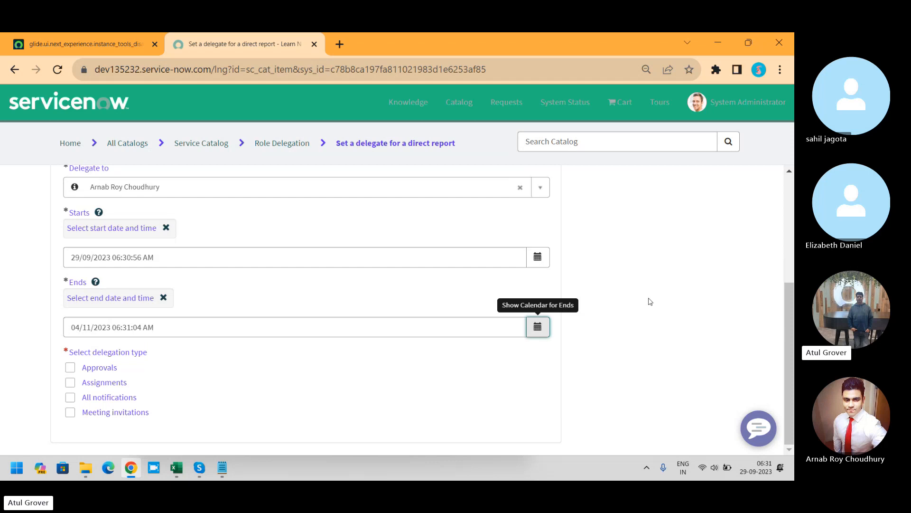
# Step: Select Approvals, Assignments, All notifications and Meeting invitations as the delegation types and submit the request
pyautogui.click(70, 370)
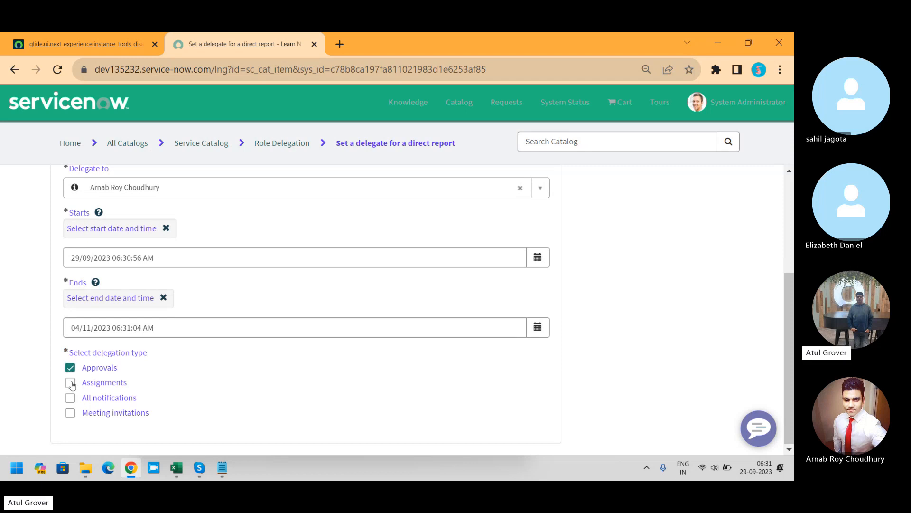
pyautogui.click(71, 383)
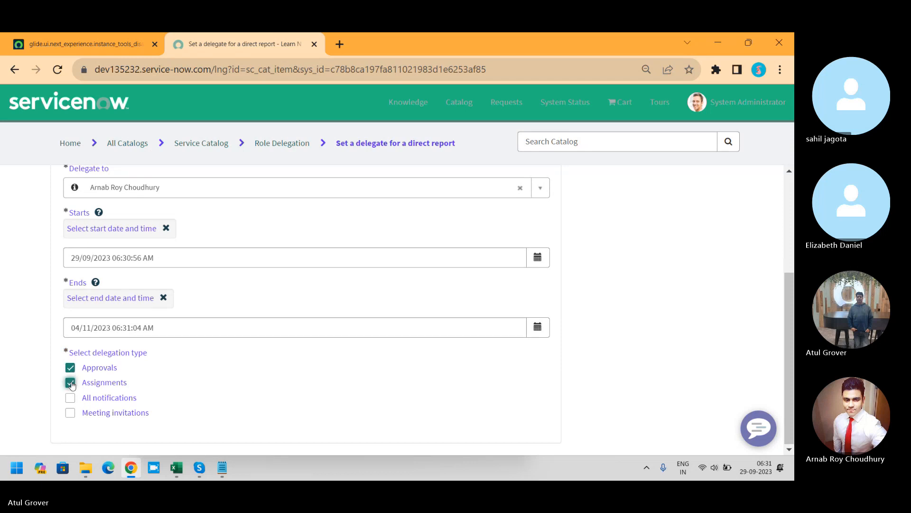
pyautogui.click(71, 399)
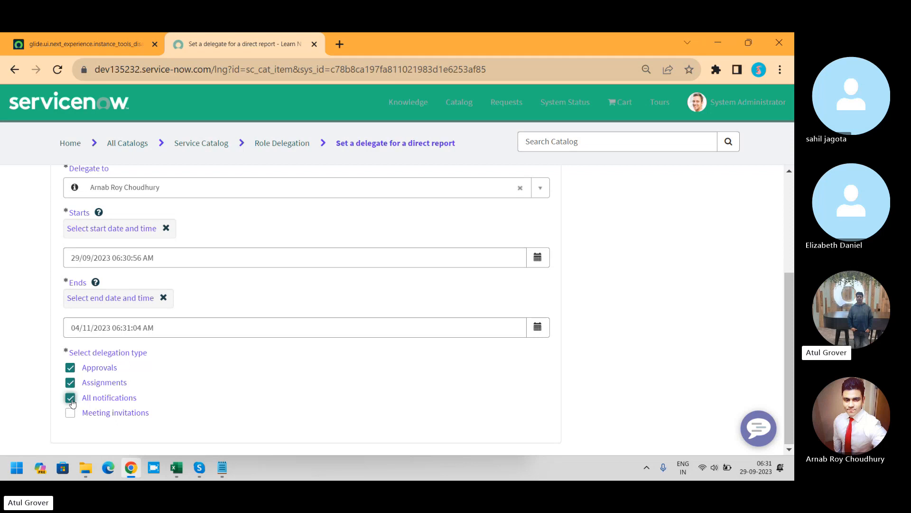
pyautogui.click(71, 415)
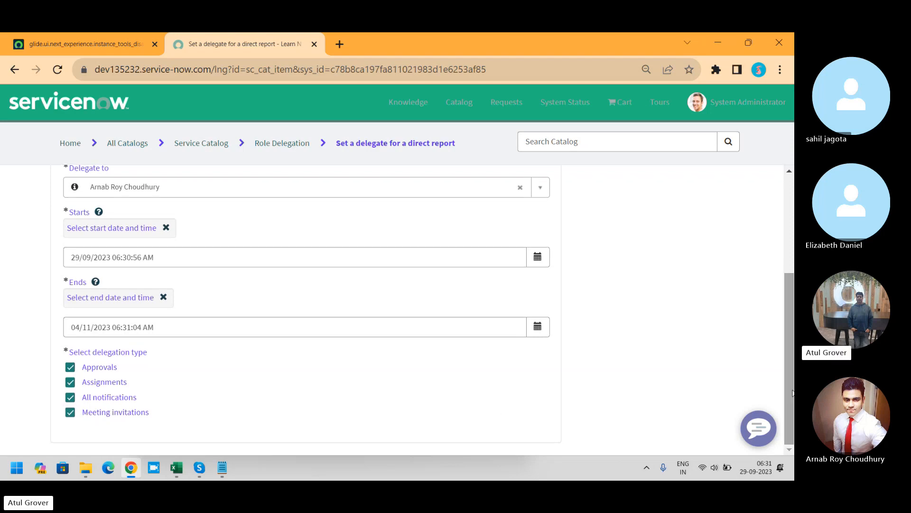
pyautogui.moveTo(787, 388); pyautogui.dragTo(793, 281)
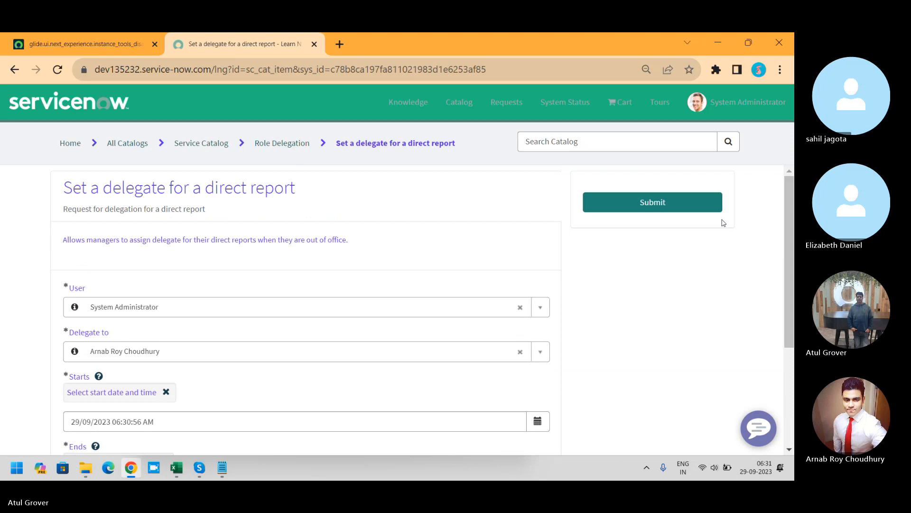
pyautogui.click(669, 202)
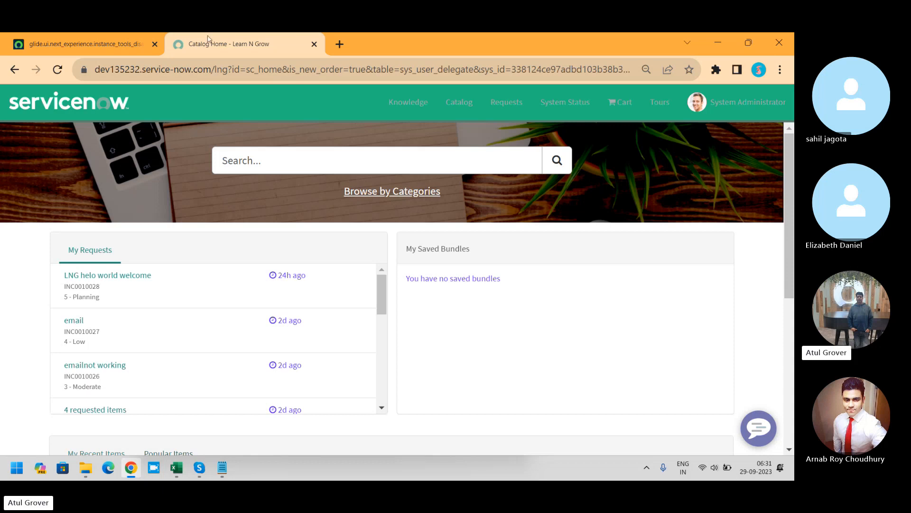
# Step: Return to the admin instance and check the Role Delegators list for the submitted delegation
pyautogui.click(70, 38)
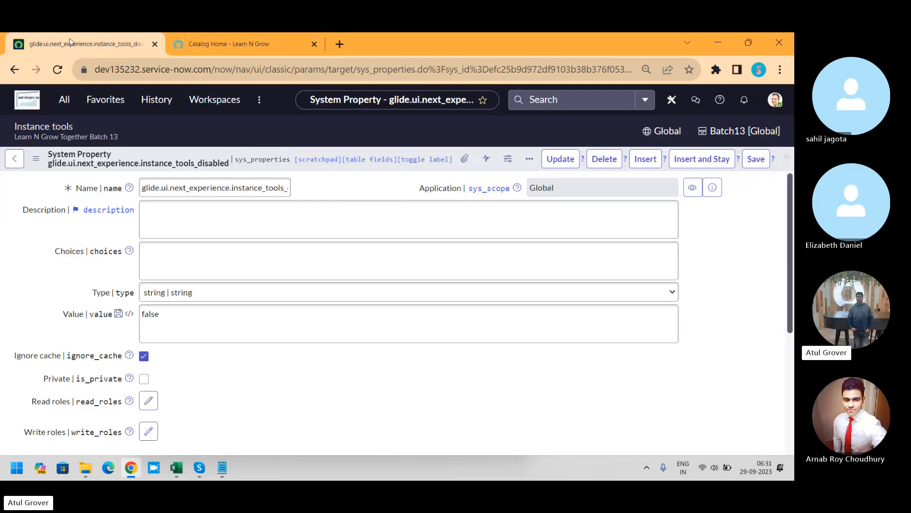
pyautogui.click(66, 99)
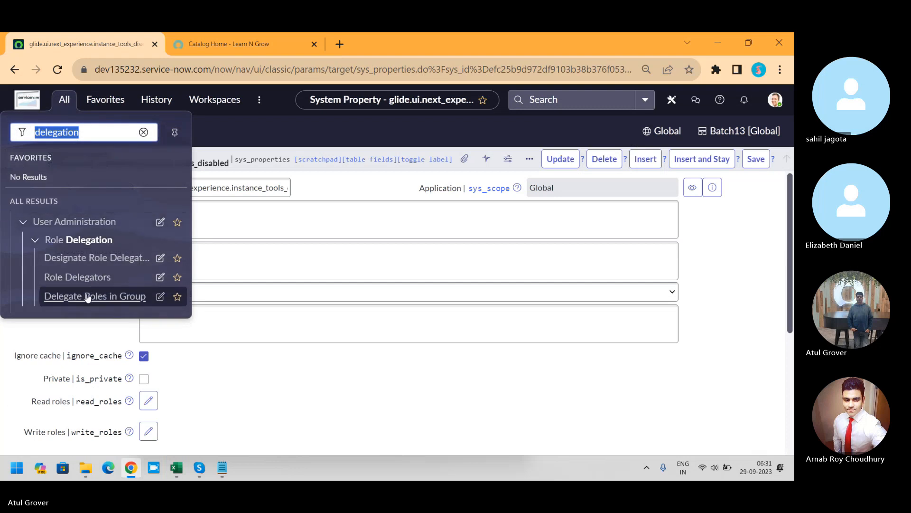
pyautogui.click(68, 280)
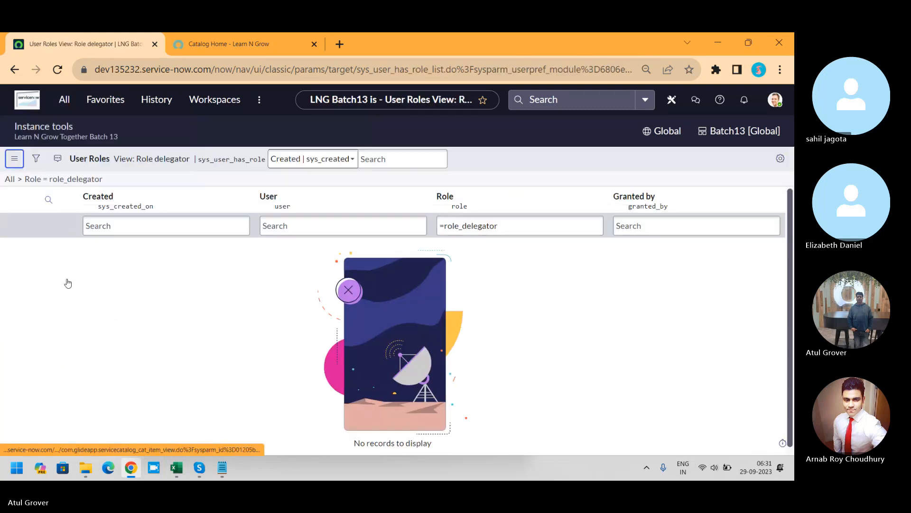
pyautogui.click(66, 100)
pyautogui.click(107, 136)
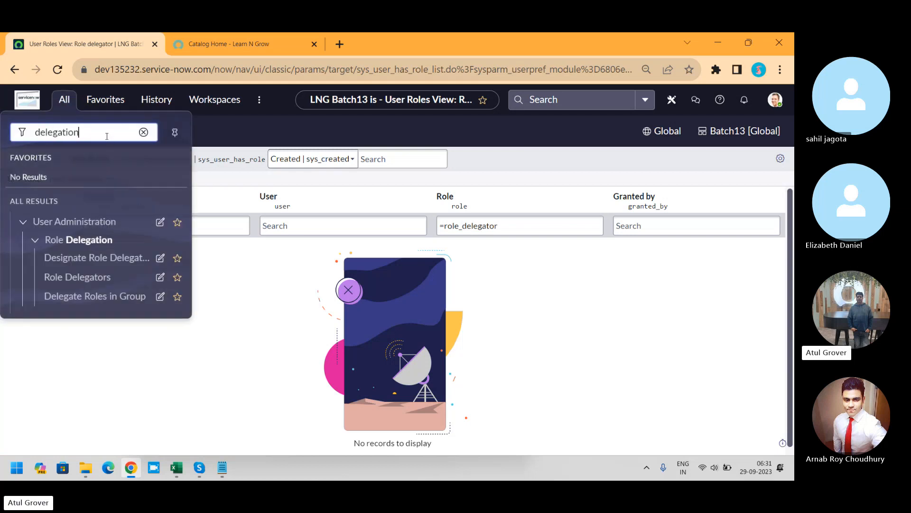
# Step: Look through the portal's open requests, including additional entries, for the submitted delegation request
pyautogui.click(223, 42)
pyautogui.click(496, 115)
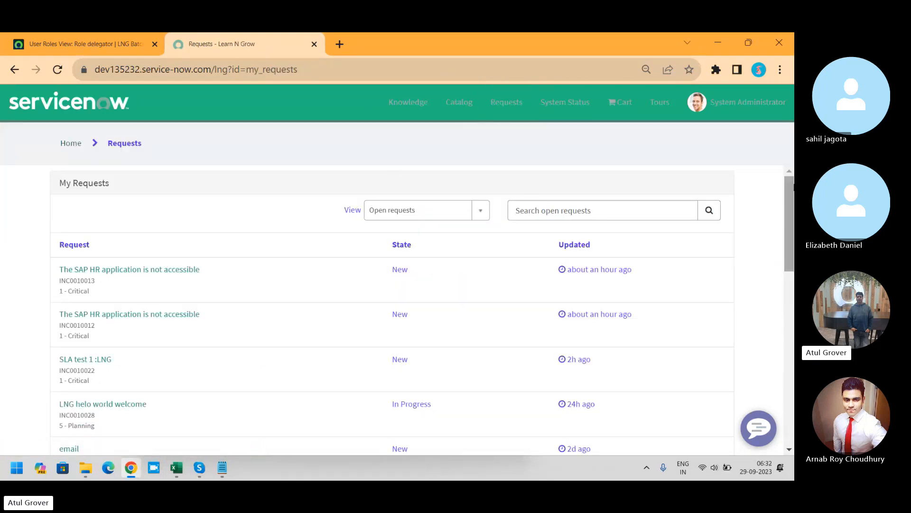
pyautogui.moveTo(791, 190); pyautogui.dragTo(785, 380)
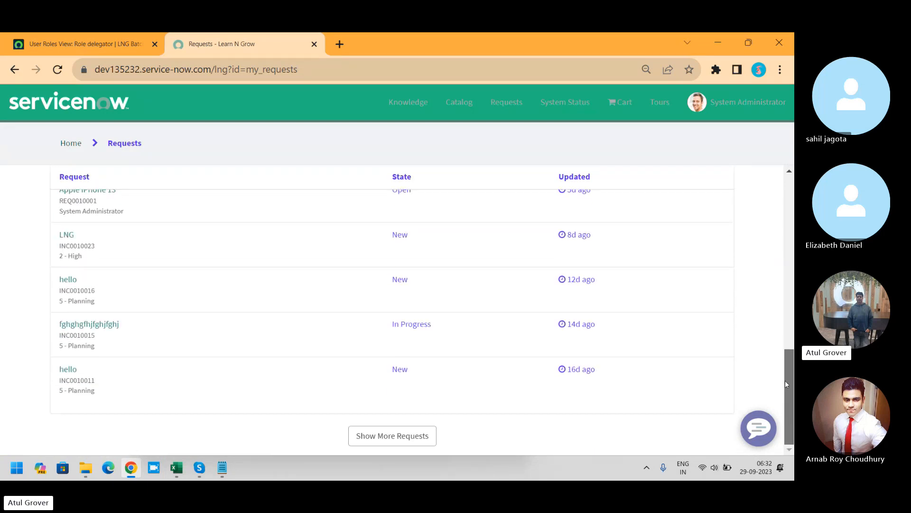
pyautogui.click(419, 434)
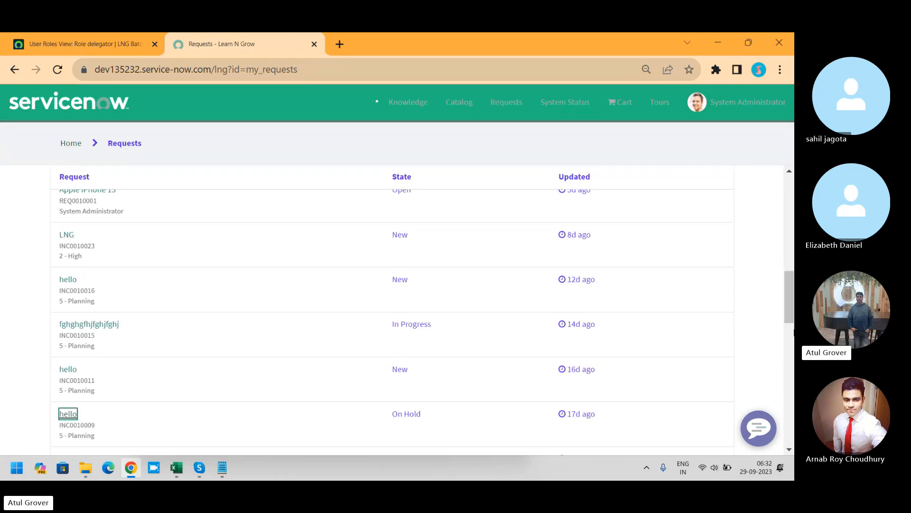
pyautogui.moveTo(793, 287); pyautogui.dragTo(792, 116)
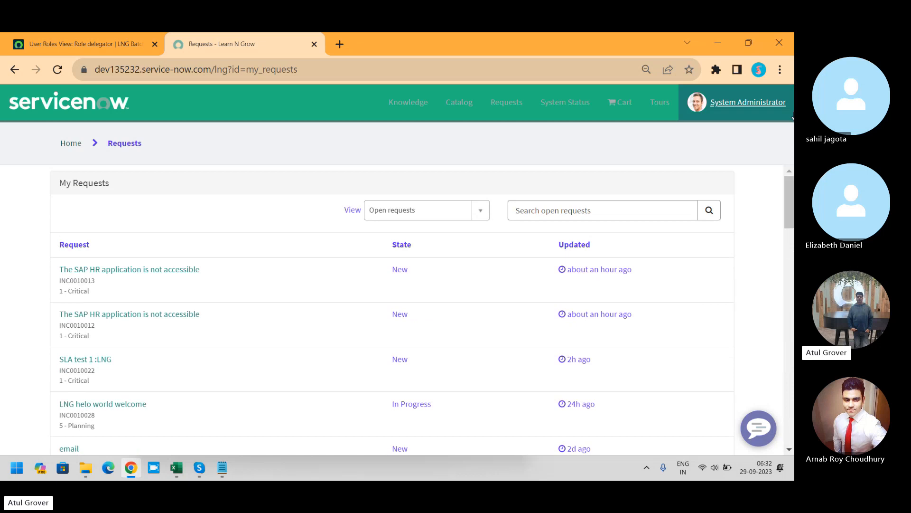
# Step: Check the closed requests in My Requests, switch the view back to Open requests, and return to the portal home page
pyautogui.click(484, 211)
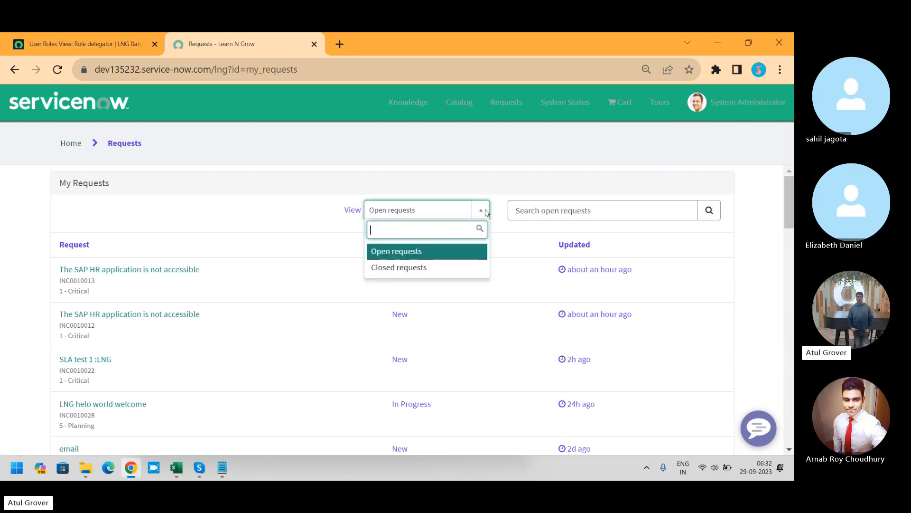
pyautogui.click(426, 265)
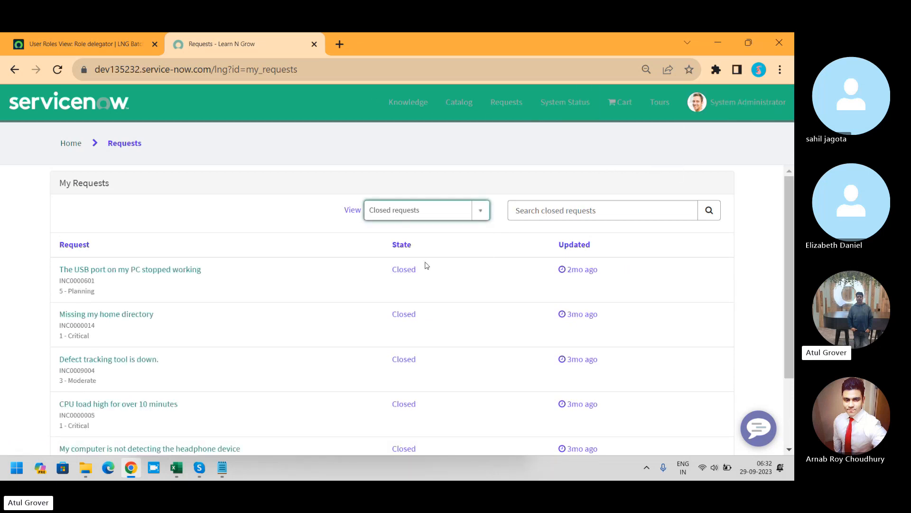
pyautogui.click(480, 211)
pyautogui.click(405, 256)
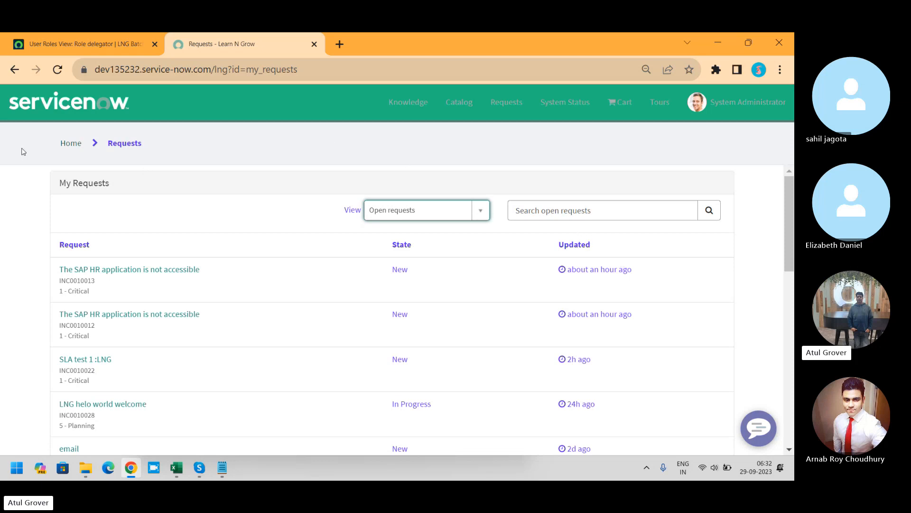
pyautogui.click(69, 143)
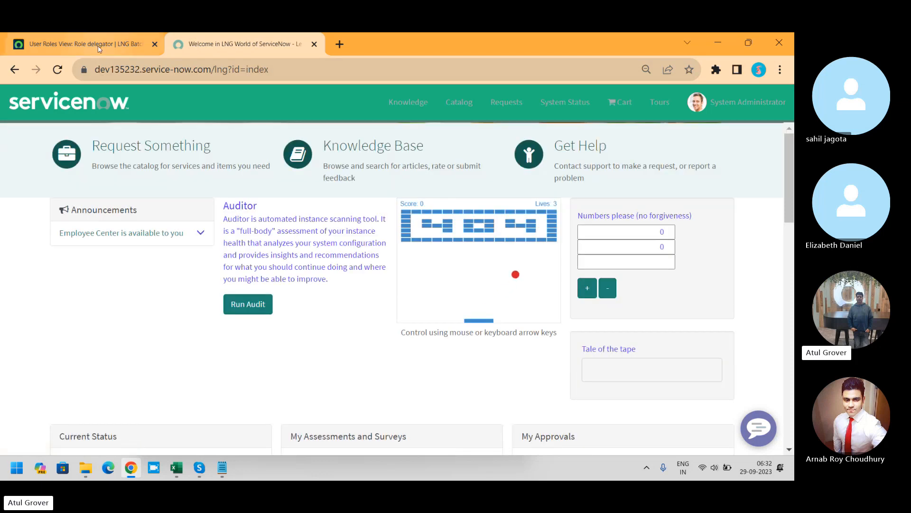
# Step: Search the admin instance's application navigator for request and open the Self-Service Requested Items list
pyautogui.click(90, 44)
pyautogui.click(64, 99)
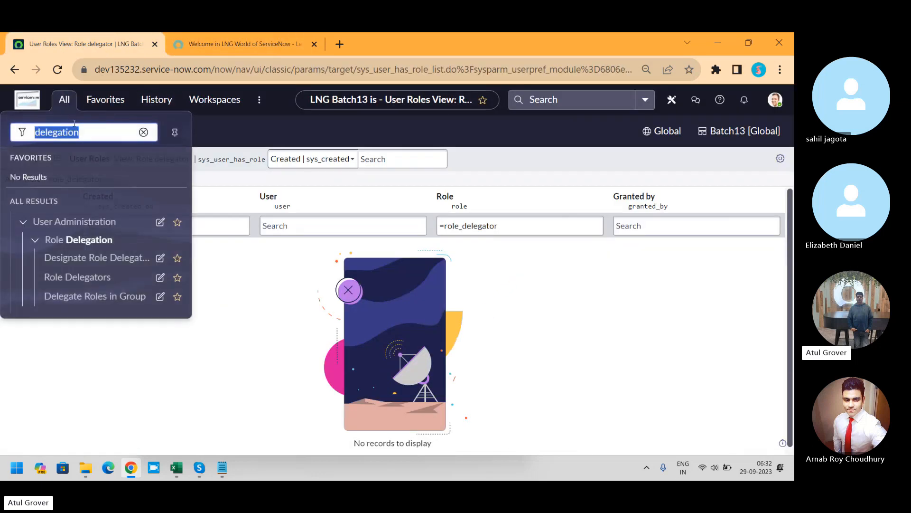
pyautogui.write('re')
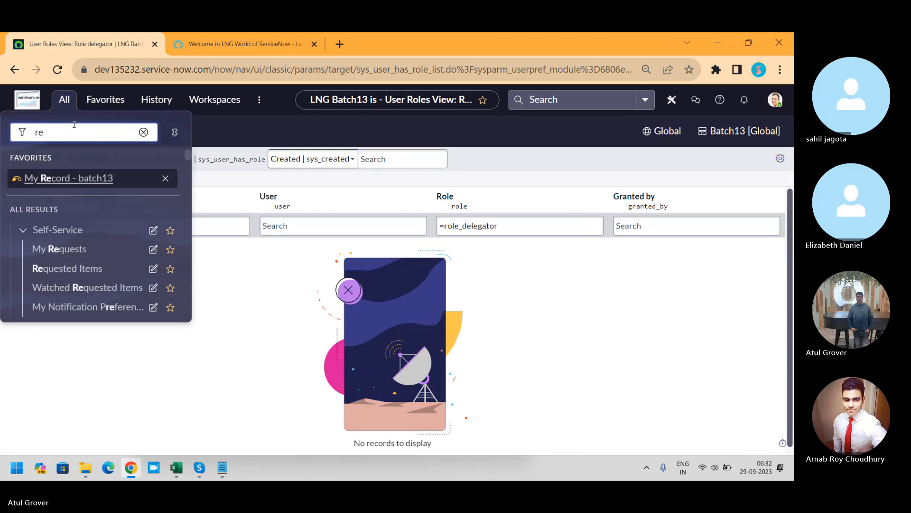
pyautogui.write('quest')
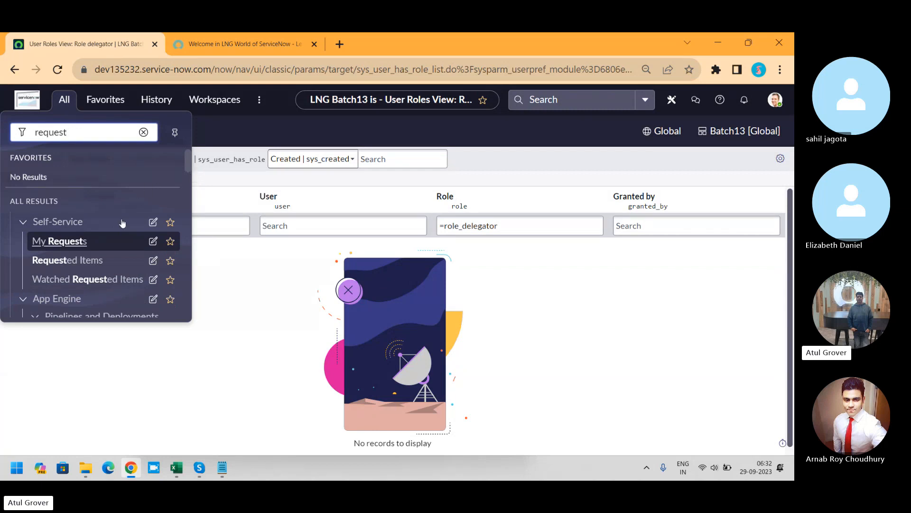
pyautogui.click(76, 260)
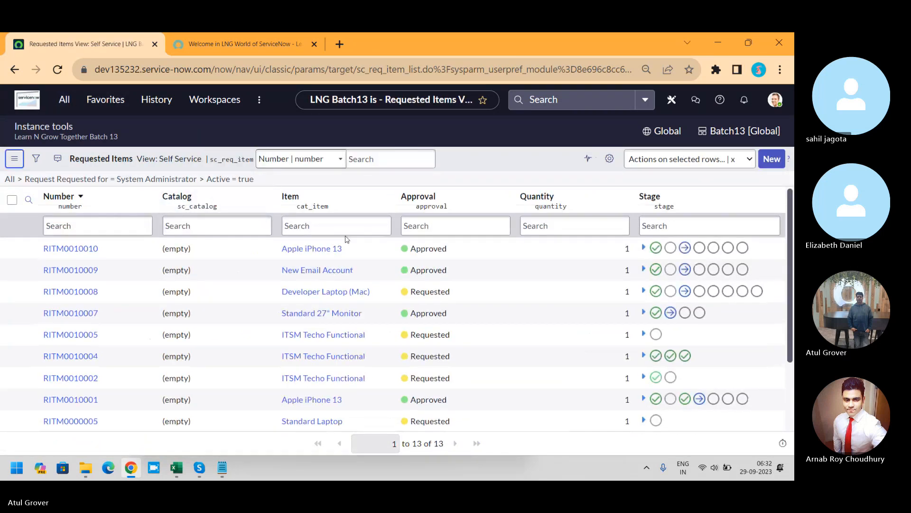
# Step: Filter the Requested Items list by item name with *dele
pyautogui.click(327, 225)
pyautogui.write('*de')
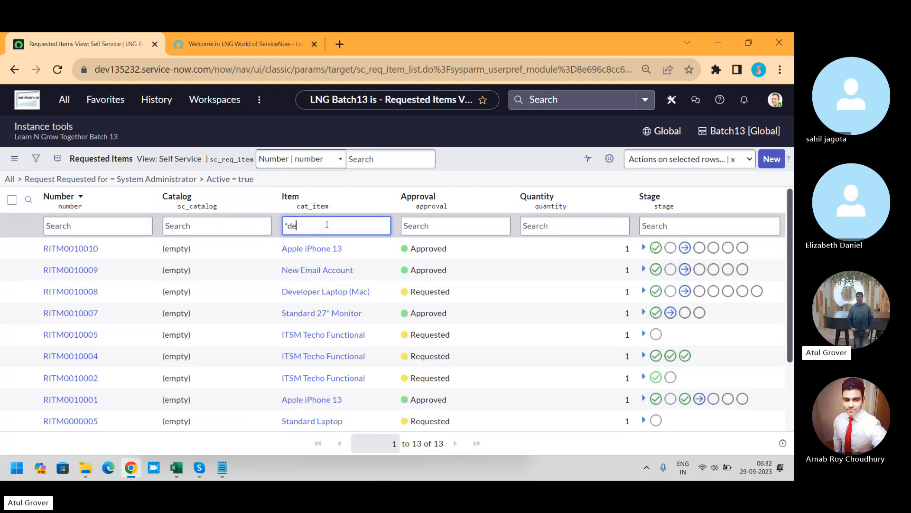
pyautogui.write('le')
pyautogui.press('Return')
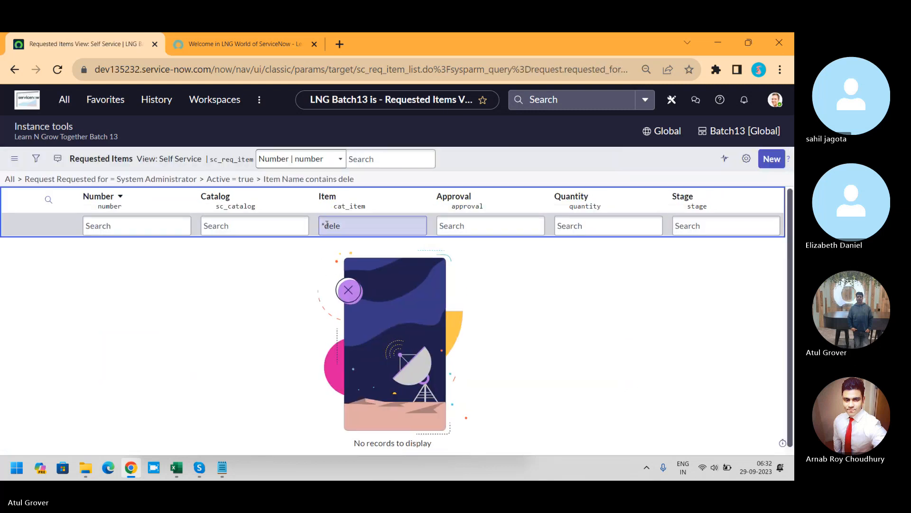
# Step: Remove the Requested for and Active conditions from the Requested Items filter, leaving only Item Name contains dele
pyautogui.moveTo(334, 226); pyautogui.dragTo(292, 226)
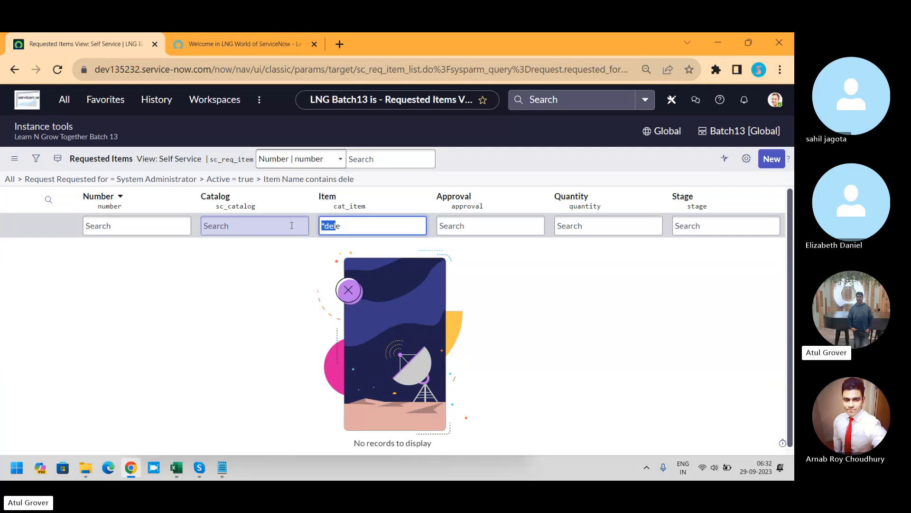
pyautogui.press('Delete')
pyautogui.press('Delete')
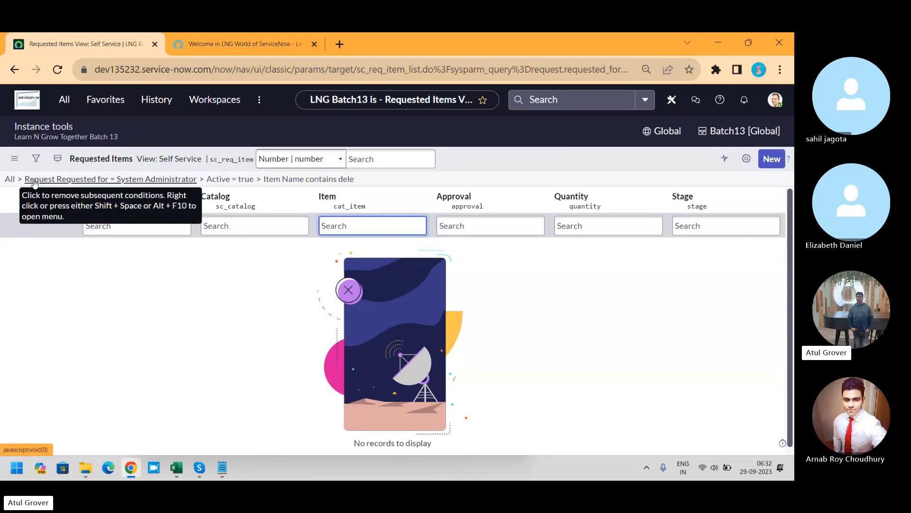
pyautogui.click(12, 181)
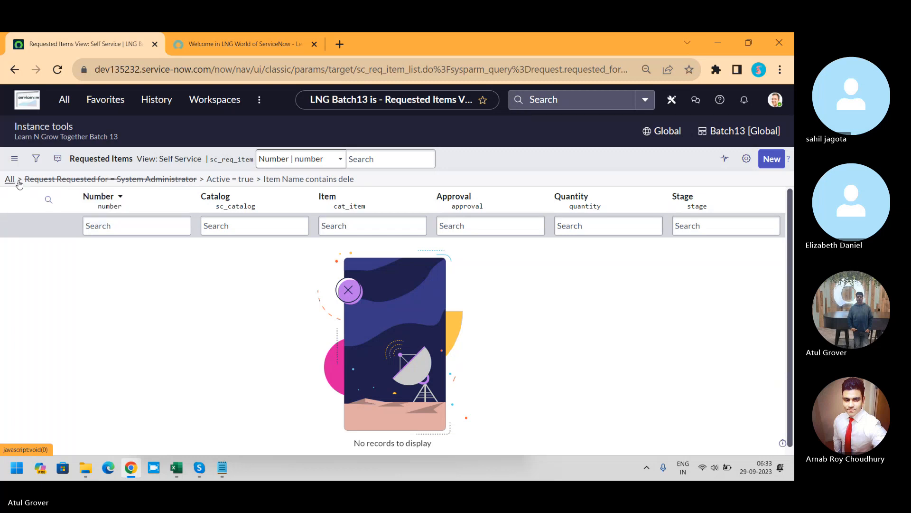
pyautogui.click(20, 180)
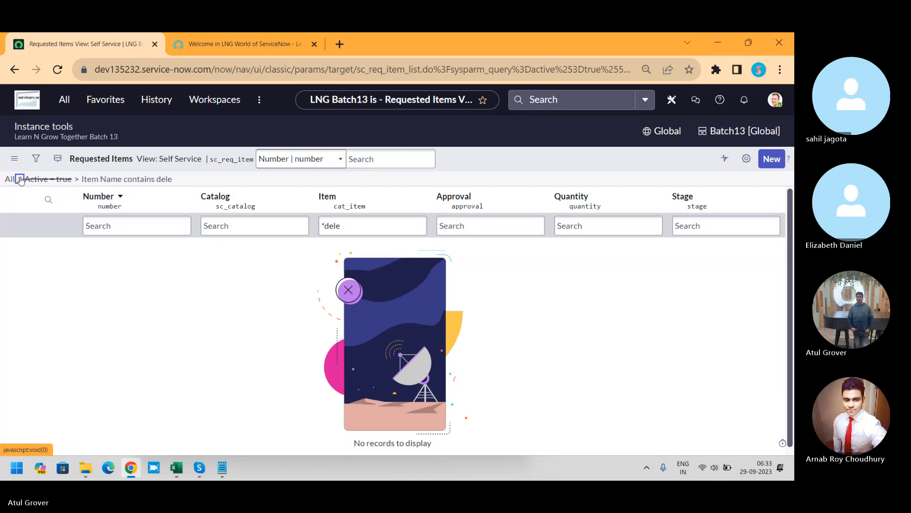
pyautogui.click(20, 179)
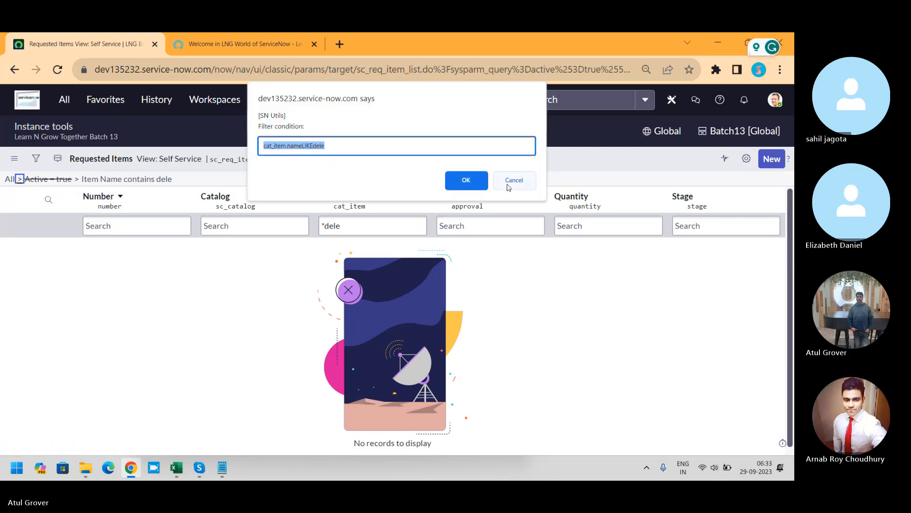
pyautogui.press('Return')
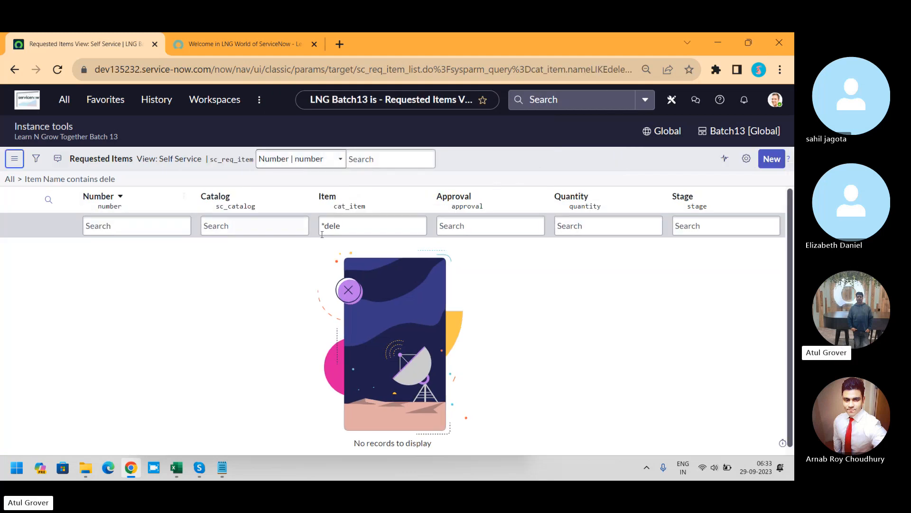
pyautogui.click(389, 231)
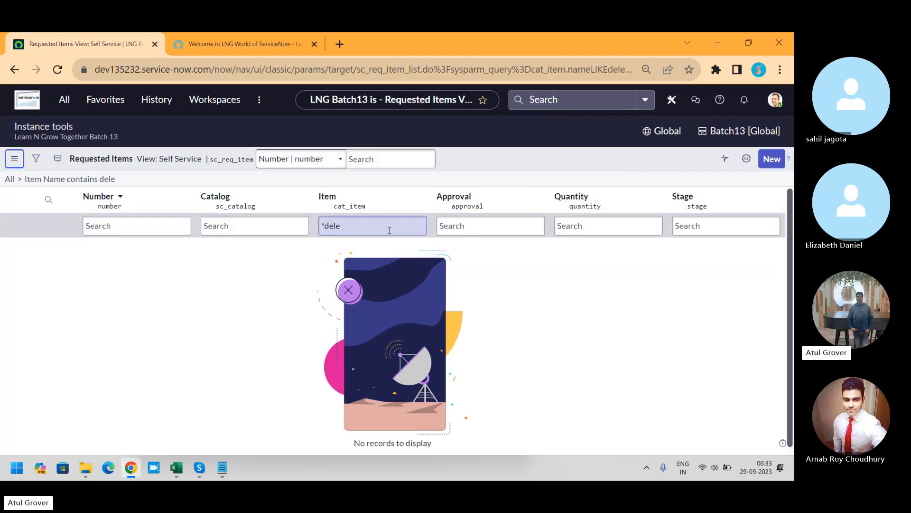
# Step: Clear the Requested Items list's filter and search all records again by item name with *dele
pyautogui.click(22, 182)
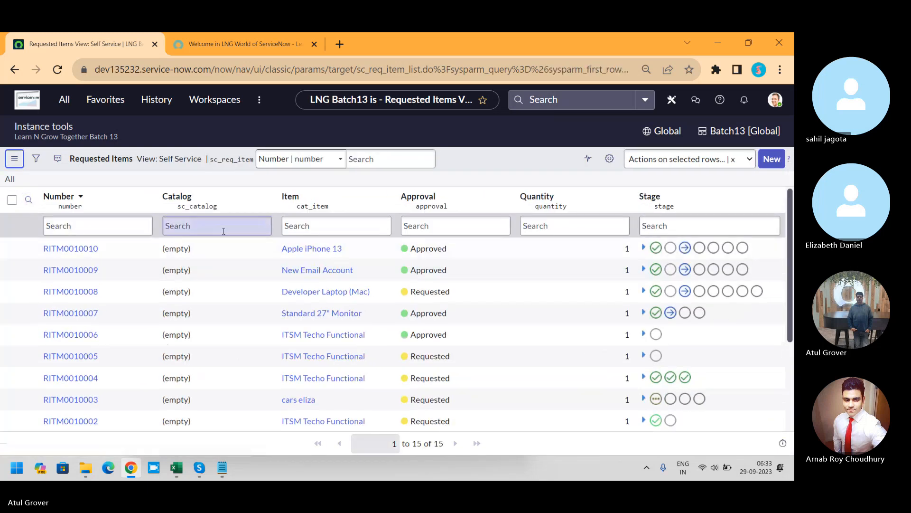
pyautogui.click(332, 222)
pyautogui.write('*')
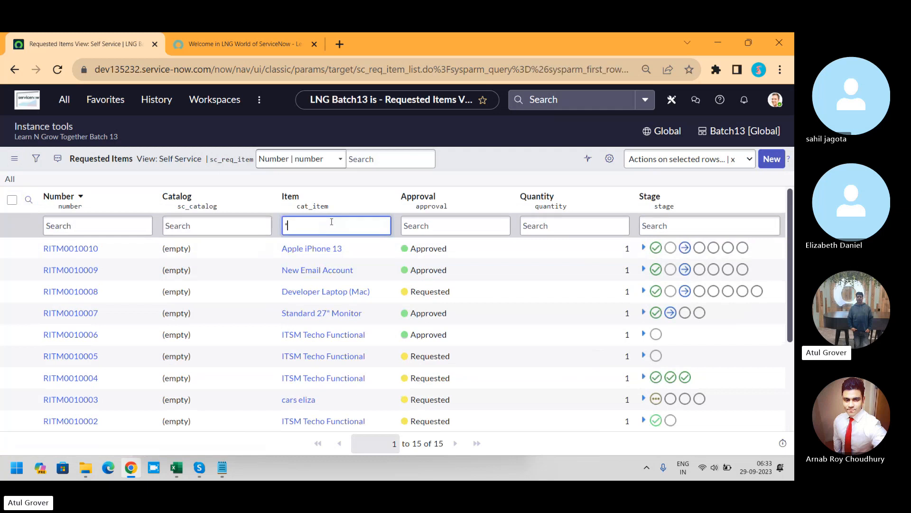
pyautogui.write('dele')
pyautogui.press('Return')
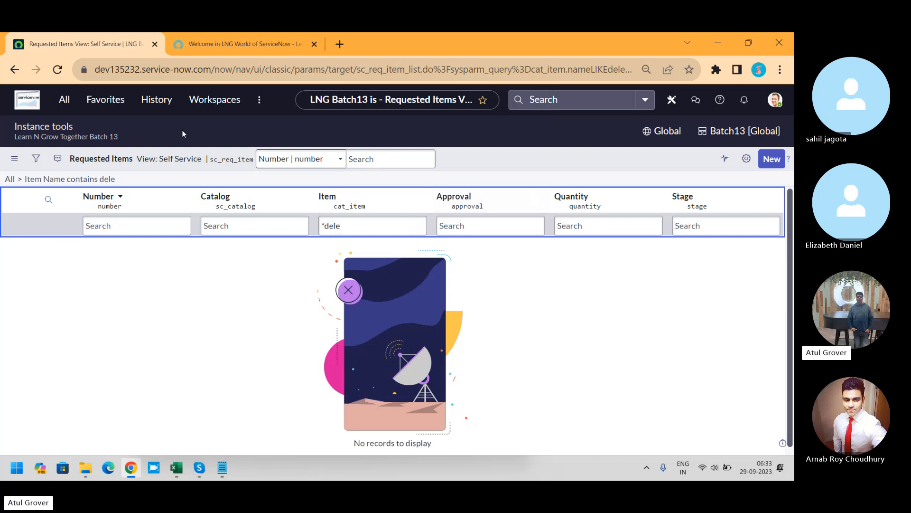
# Step: Search the application navigator for delegate, open the User Administration Delegates list and start a new delegate record
pyautogui.click(66, 99)
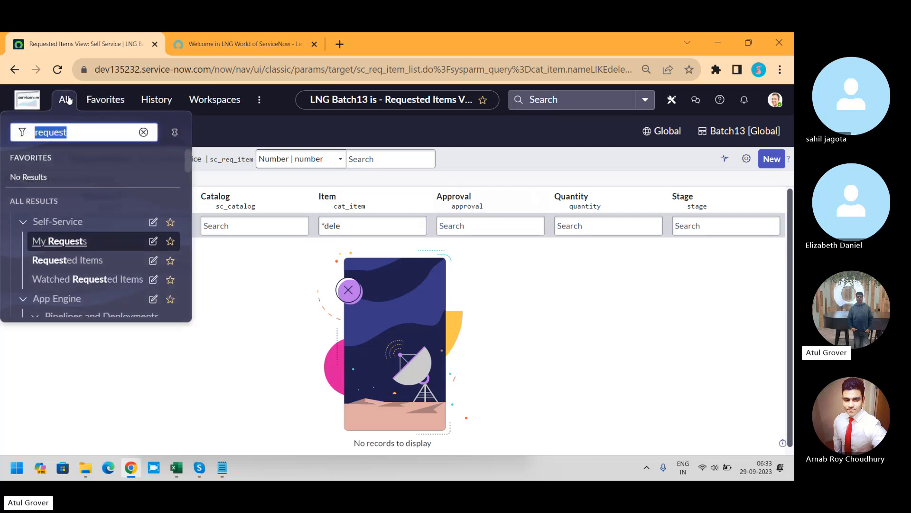
pyautogui.write('delegr')
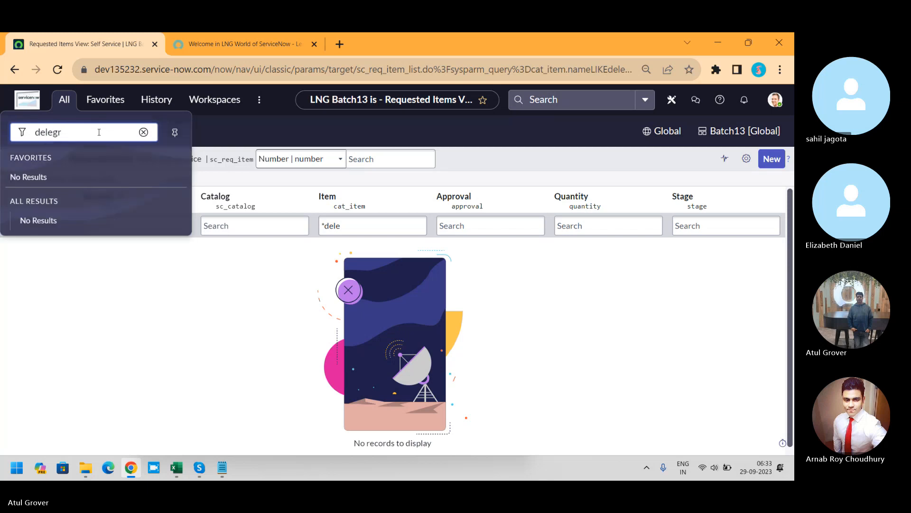
pyautogui.press('BackSpace')
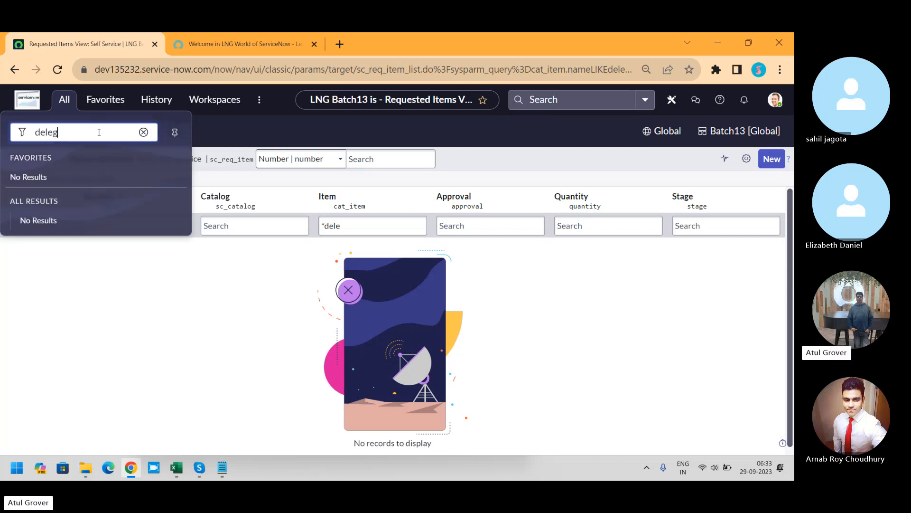
pyautogui.write('ate')
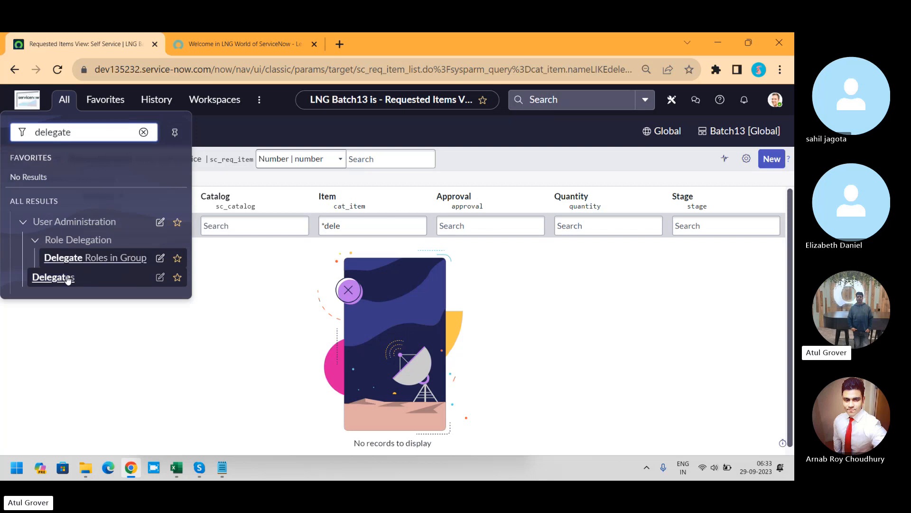
pyautogui.click(53, 277)
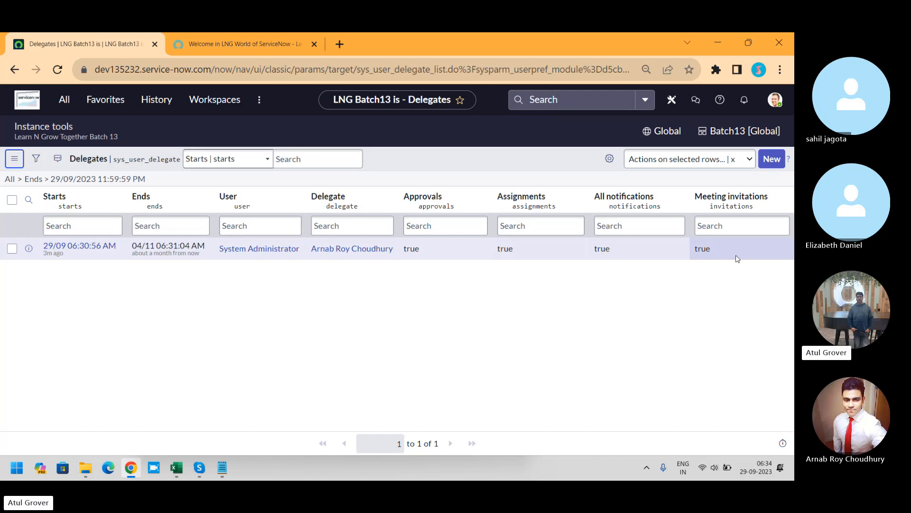
pyautogui.click(771, 159)
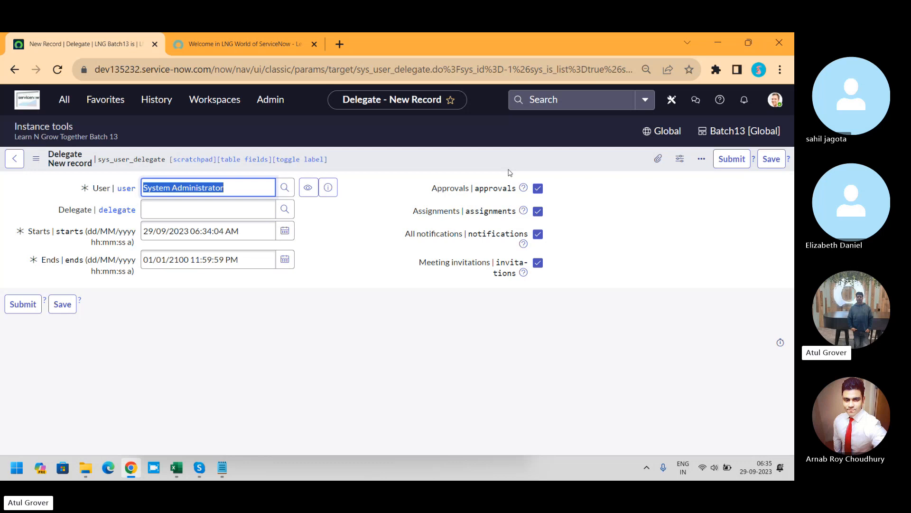
# Step: Switch to the Training_Master workbook in Excel and fill the Delegation and Inbound Action overview cells yellow
pyautogui.hotkey('alt', 'Tab')
pyautogui.hotkey('alt', 'Tab')
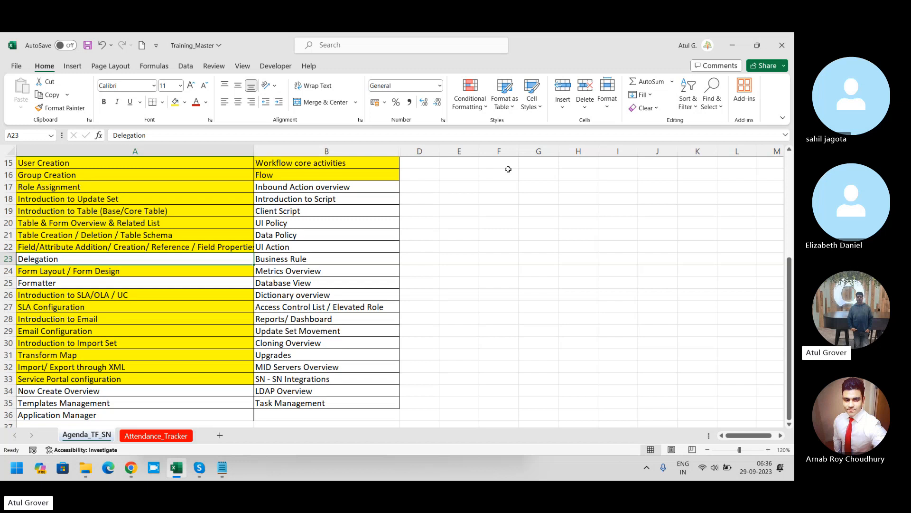
pyautogui.click(176, 102)
pyautogui.click(316, 184)
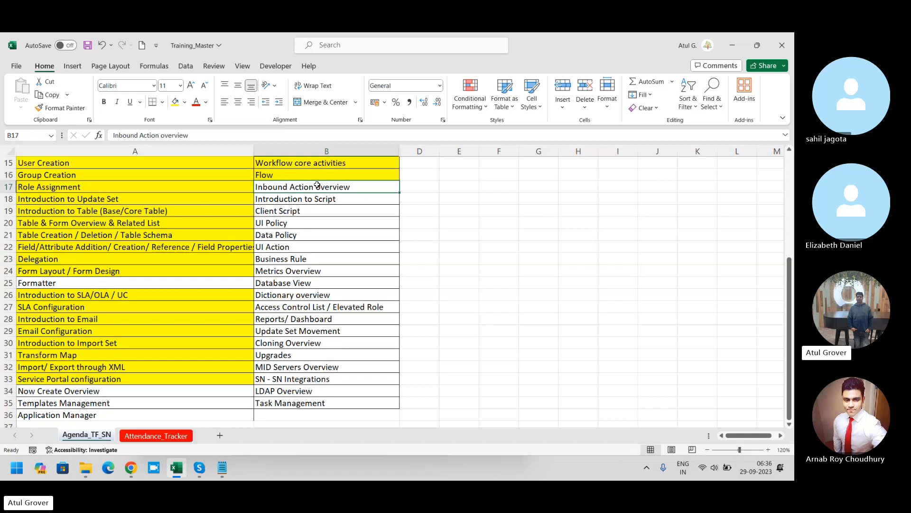
pyautogui.click(175, 101)
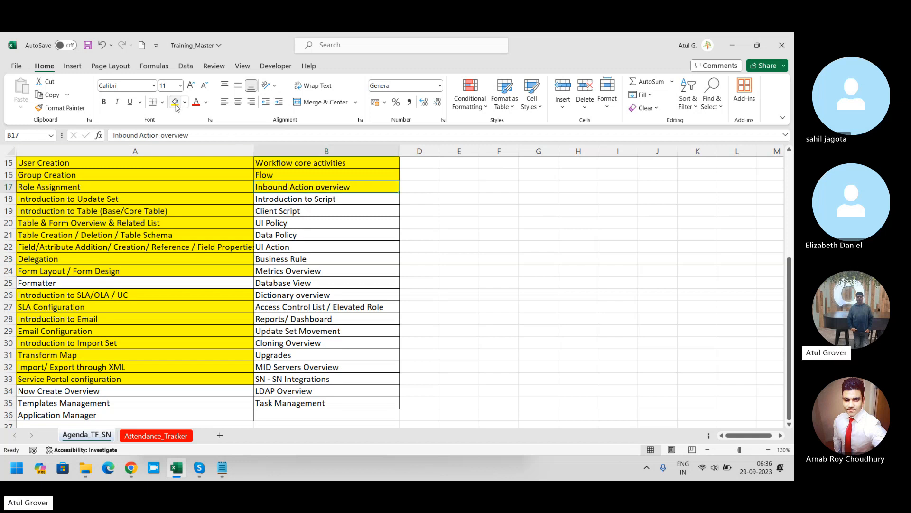
pyautogui.hotkey('alt', 'Tab')
pyautogui.press('Tab')
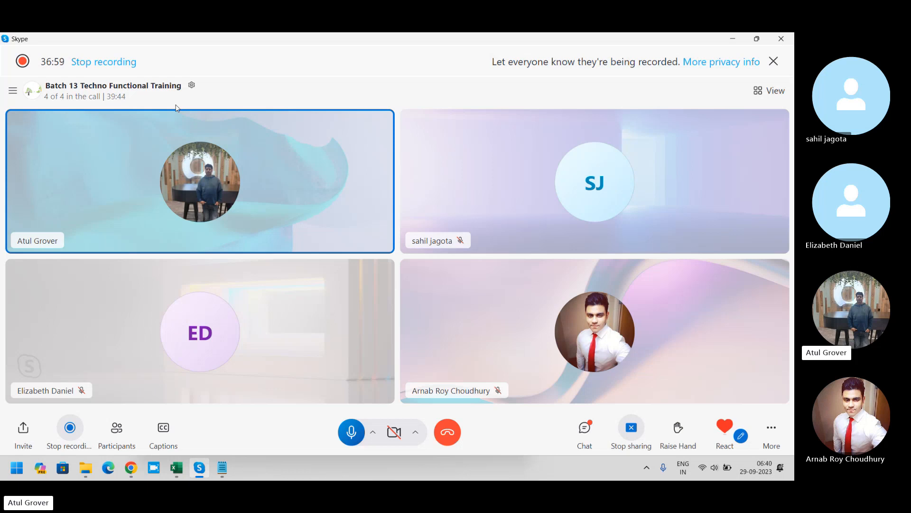
pyautogui.hotkey('alt', 'Tab')
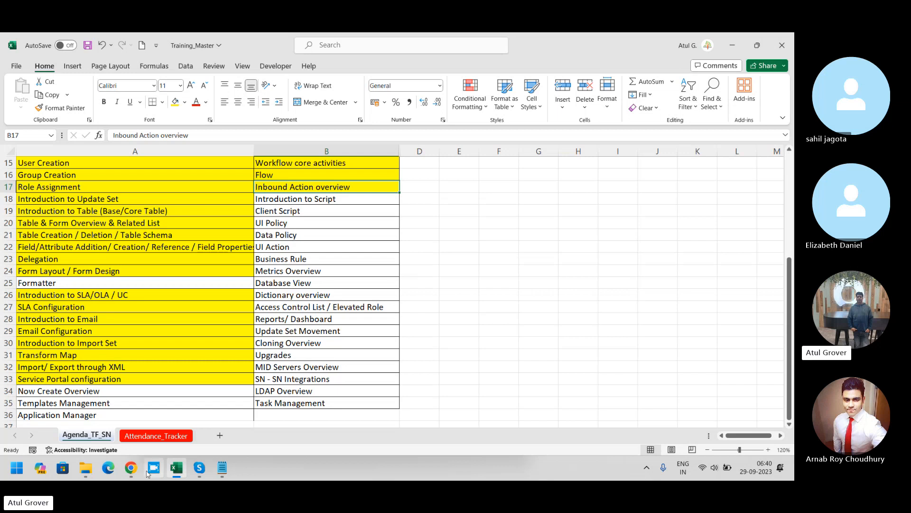
# Step: Switch to Chrome and open nowlearning.servicenow.com/nowcreate in a new browser tab
pyautogui.click(131, 468)
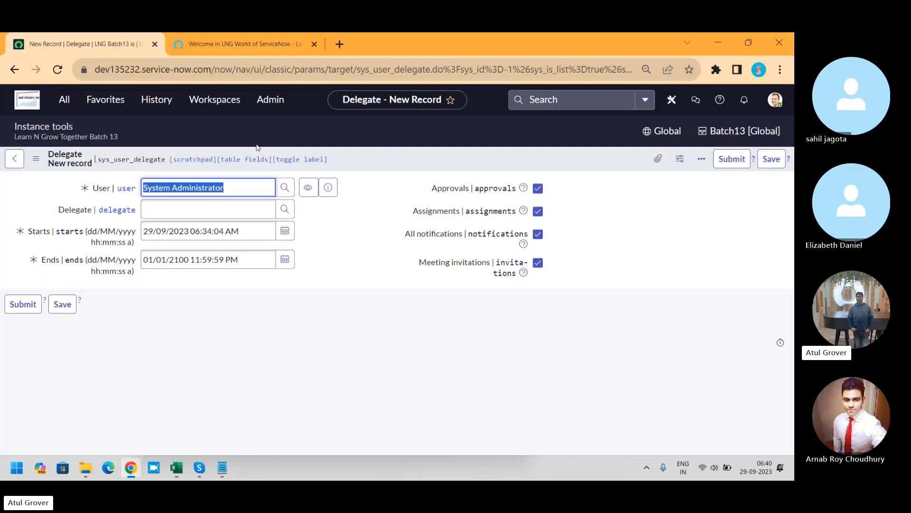
pyautogui.click(345, 47)
pyautogui.write('no')
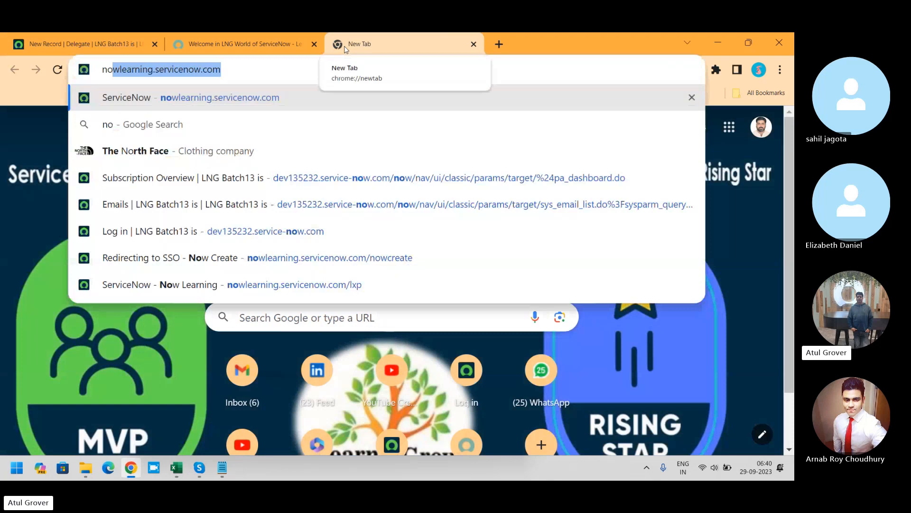
pyautogui.press('End')
pyautogui.write('/nowc')
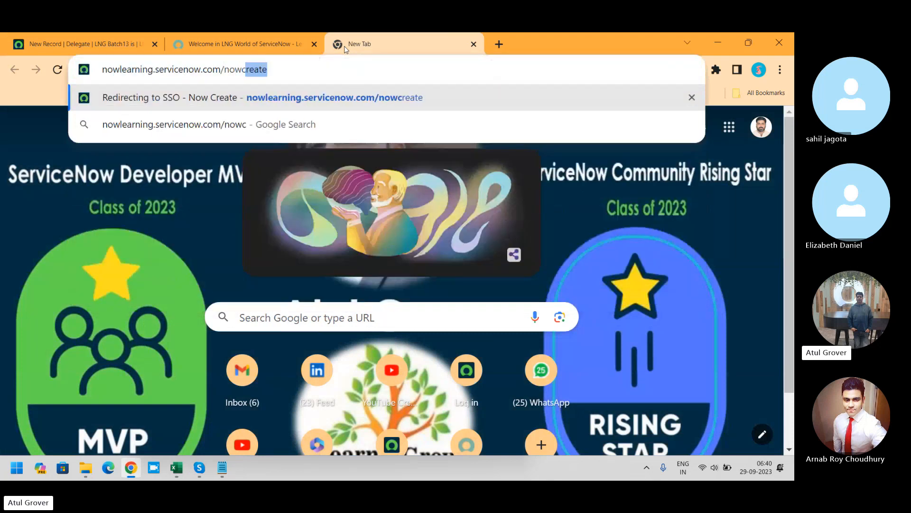
pyautogui.write('reate')
pyautogui.press('Return')
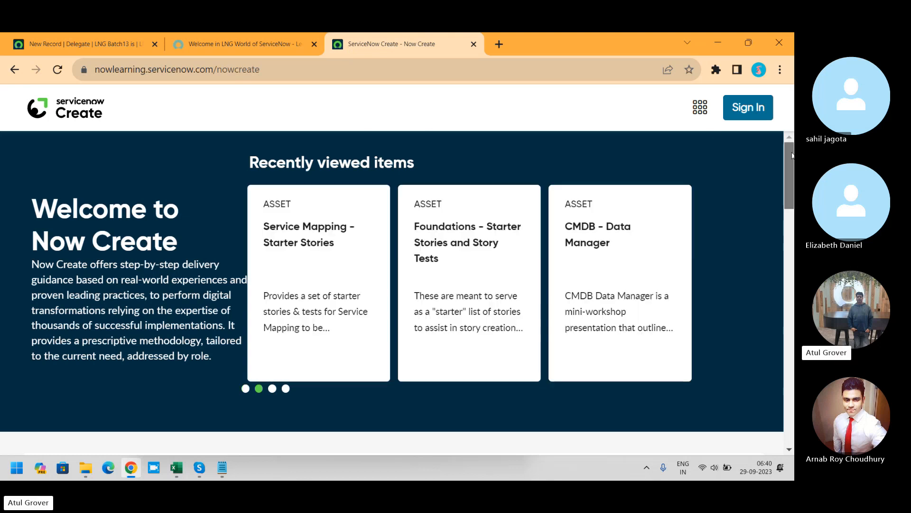
# Step: Start signing in to Now Create so the ServiceNow ID sign-in page is open
pyautogui.moveTo(791, 155)
pyautogui.mouseDown()
pyautogui.moveTo(790, 283)
pyautogui.moveTo(789, 161)
pyautogui.mouseUp()
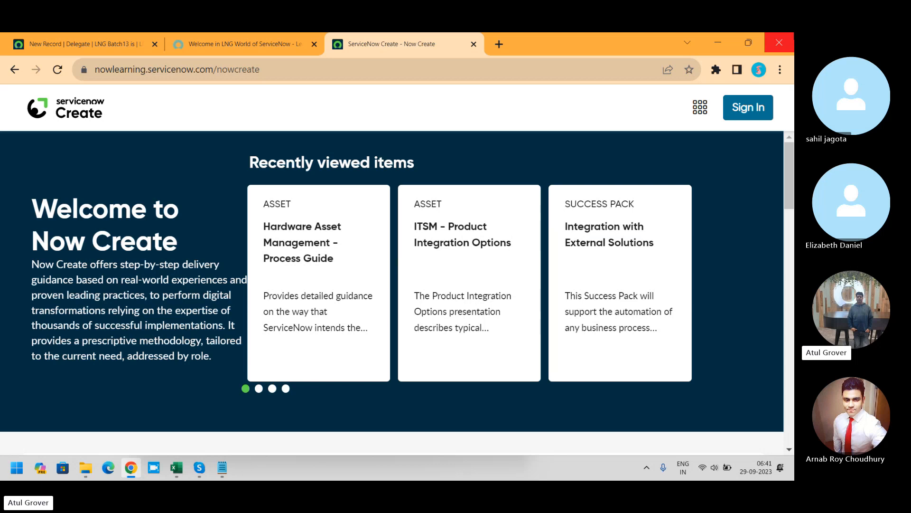
pyautogui.click(747, 116)
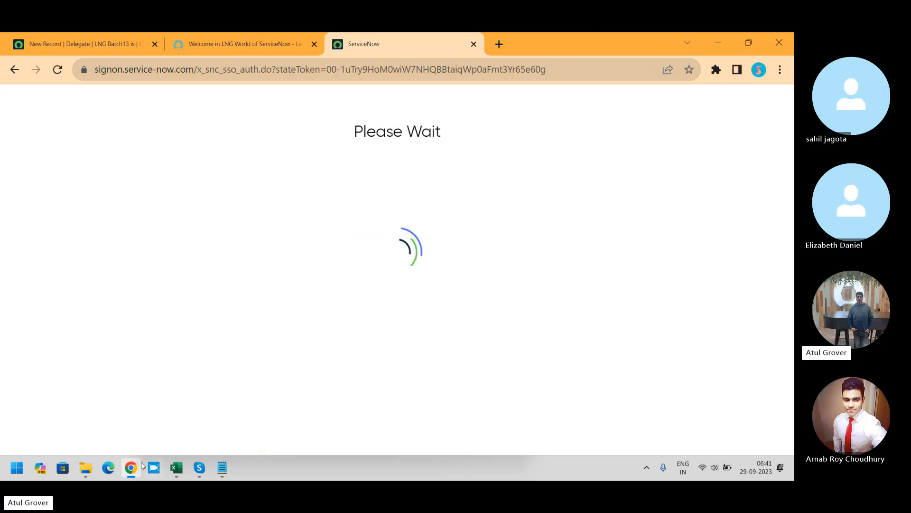
pyautogui.click(134, 465)
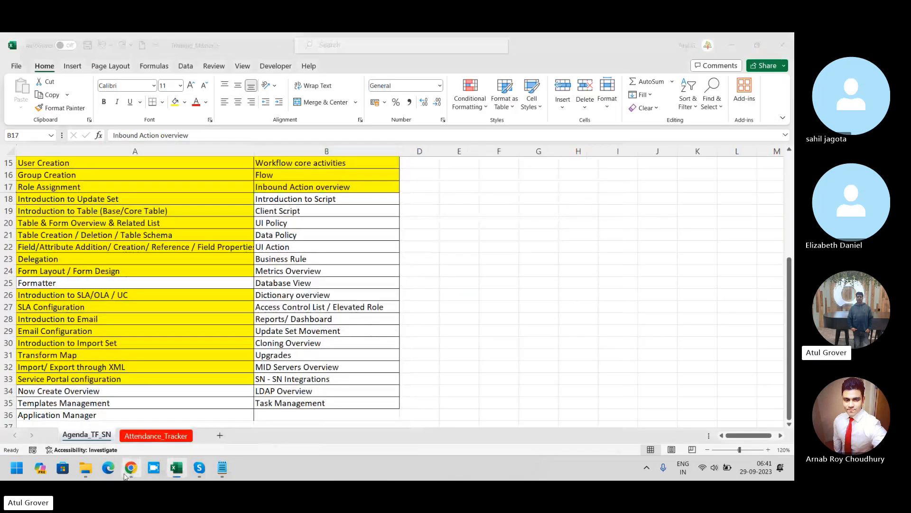
pyautogui.click(127, 471)
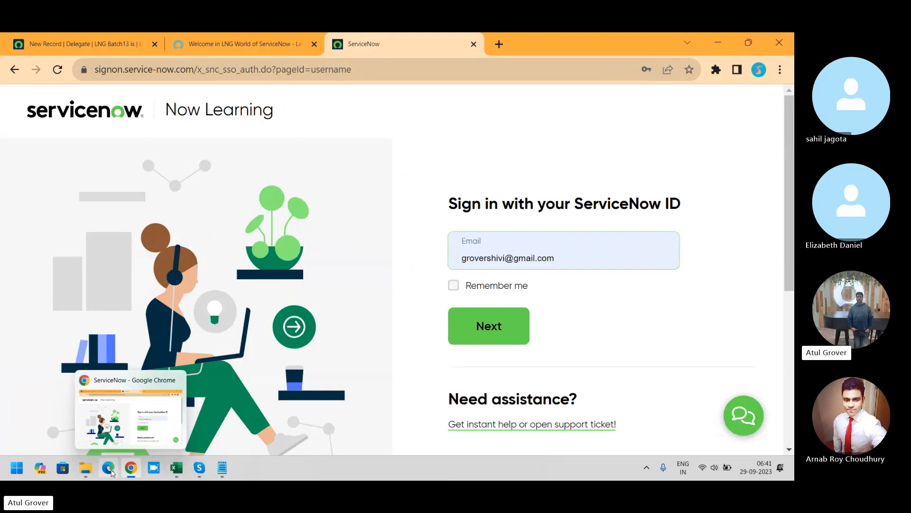
# Step: Switch to the Skype call, stop the screen sharing, and return to the Now Create page in Chrome
pyautogui.click(201, 470)
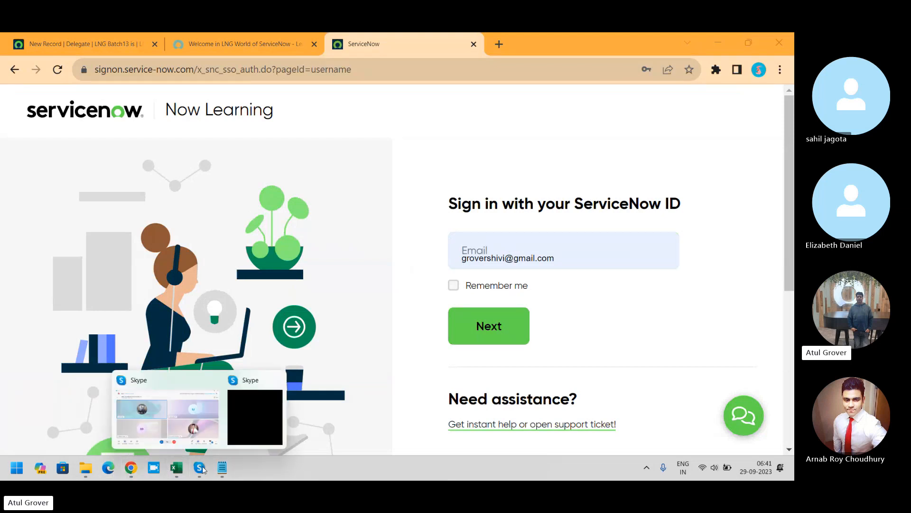
pyautogui.click(180, 408)
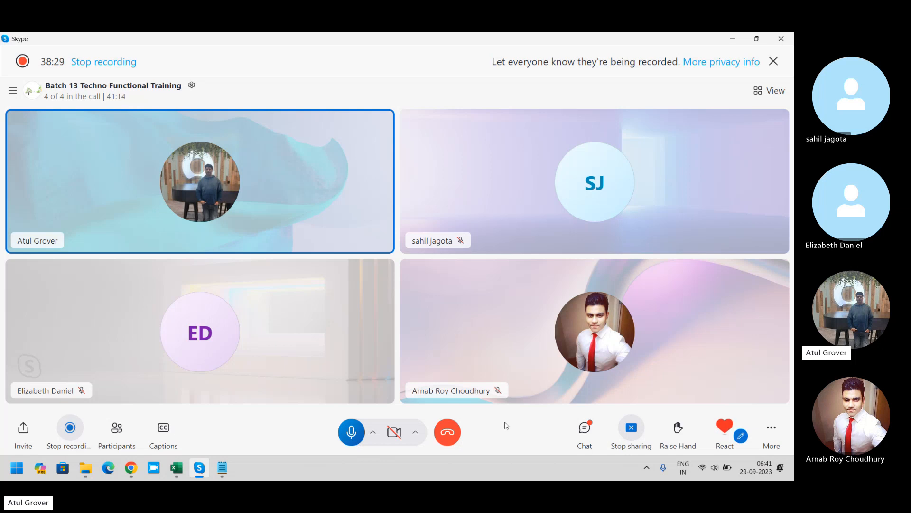
pyautogui.click(632, 436)
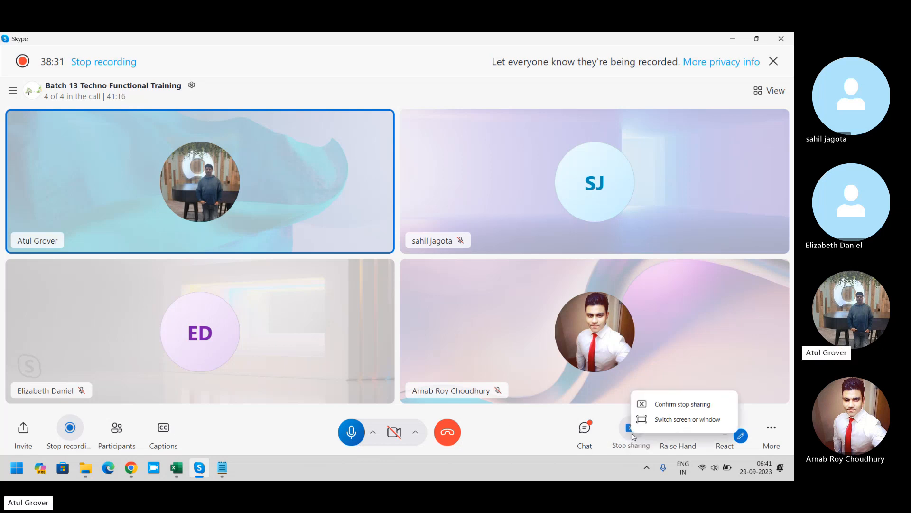
pyautogui.click(674, 404)
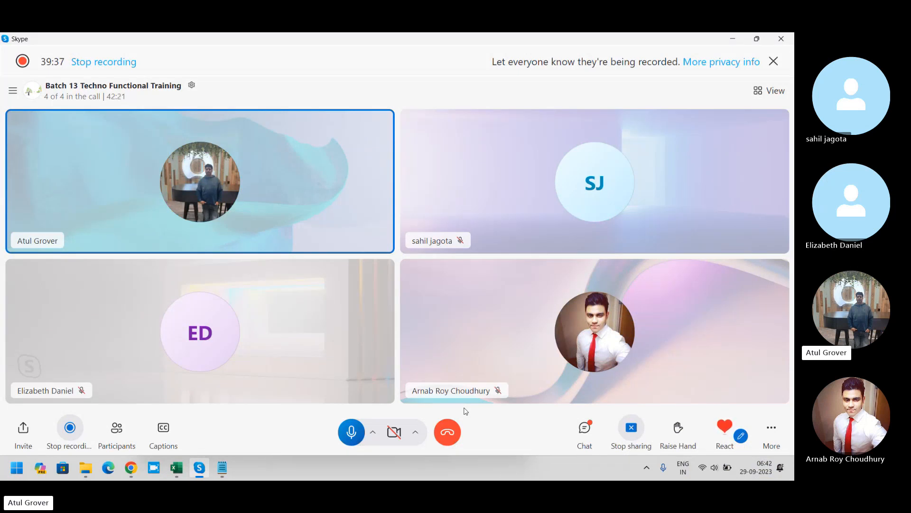
pyautogui.hotkey('alt', 'Tab')
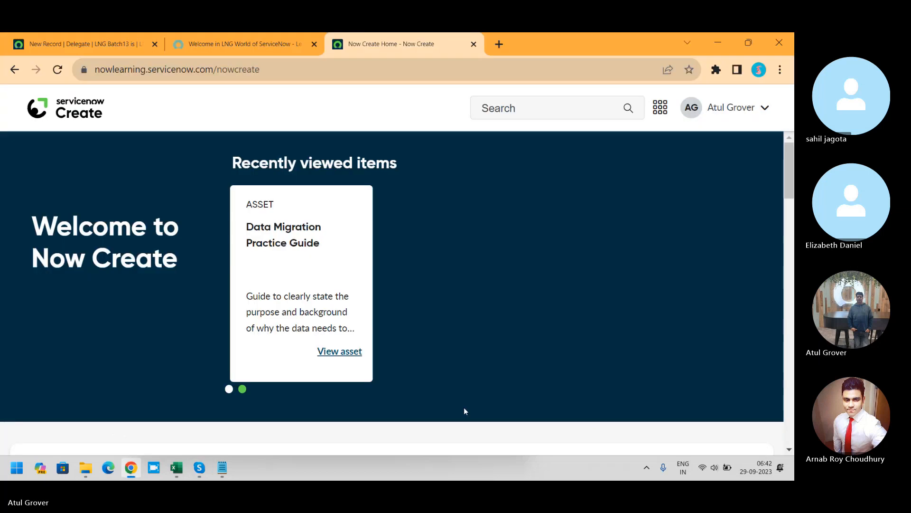
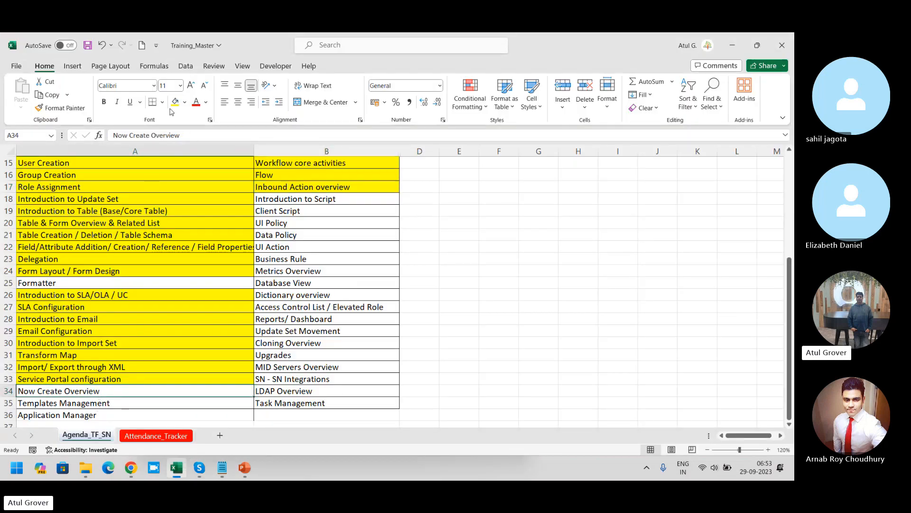
# Step: Fill the Now Create Overview cell A34 yellow in the Agenda_TF_SN sheet
pyautogui.click(175, 103)
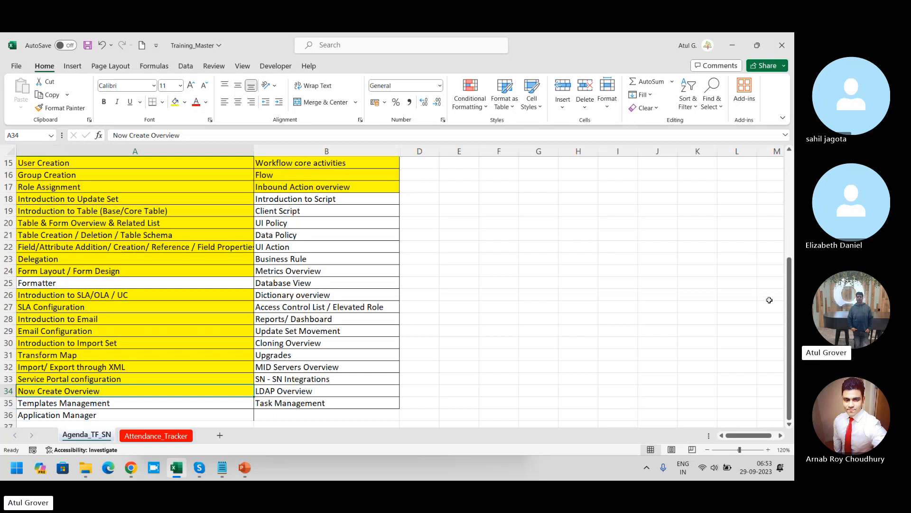
pyautogui.moveTo(791, 309); pyautogui.dragTo(789, 330)
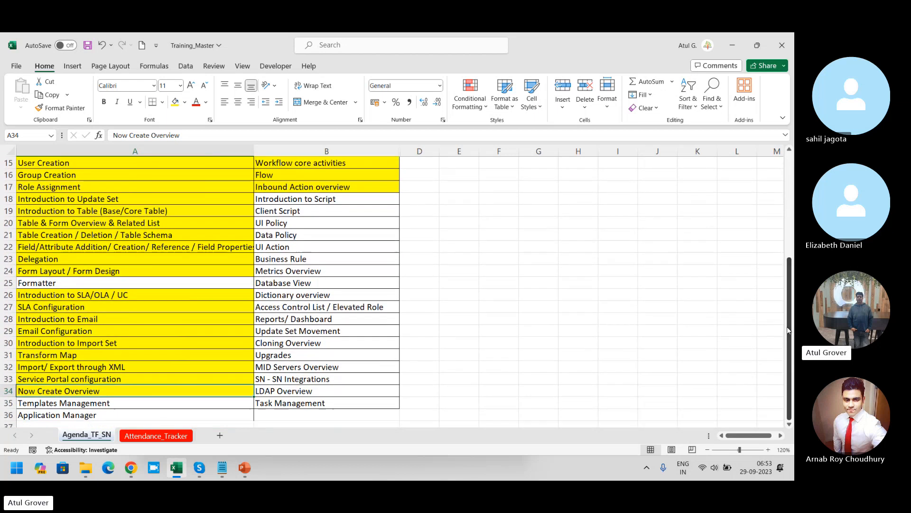
# Step: Switch to the Skype call, open its chat, look through the call and participant options, and place the cursor in the message field
pyautogui.hotkey('alt', 'Tab')
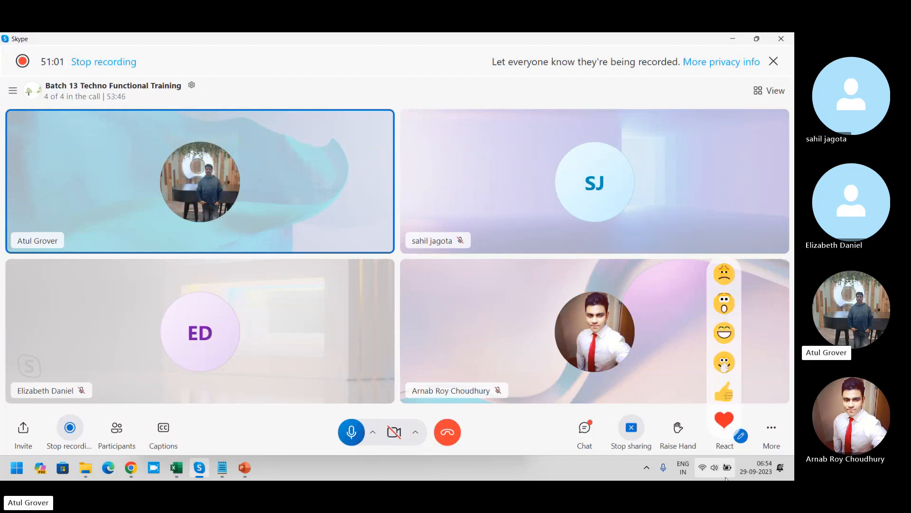
pyautogui.click(584, 429)
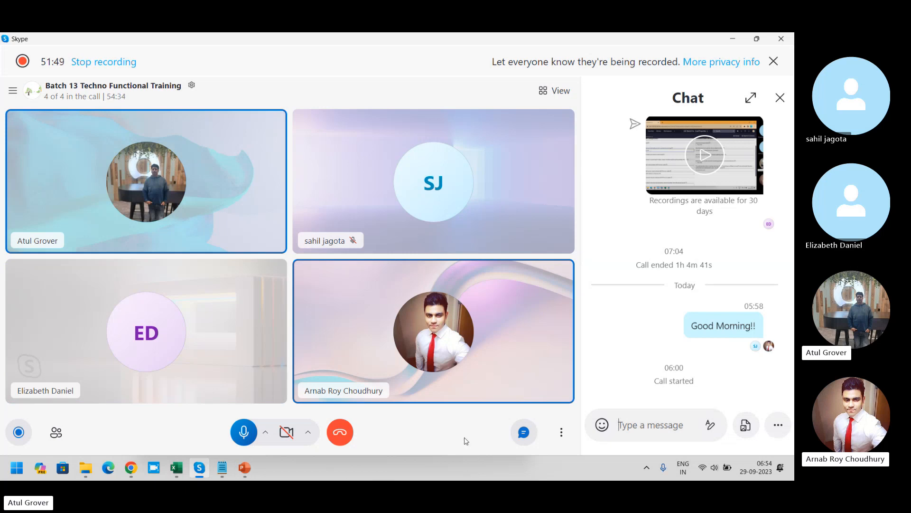
pyautogui.click(562, 432)
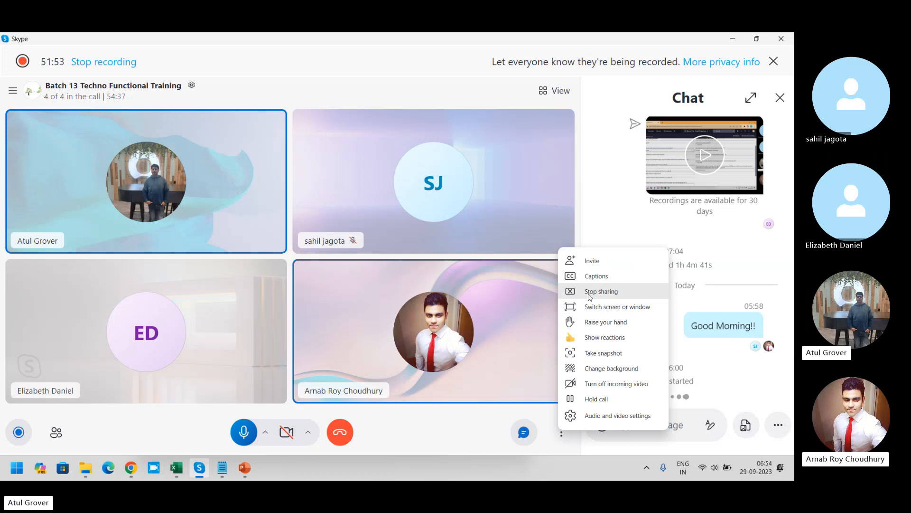
pyautogui.click(446, 326)
pyautogui.rightClick(446, 324)
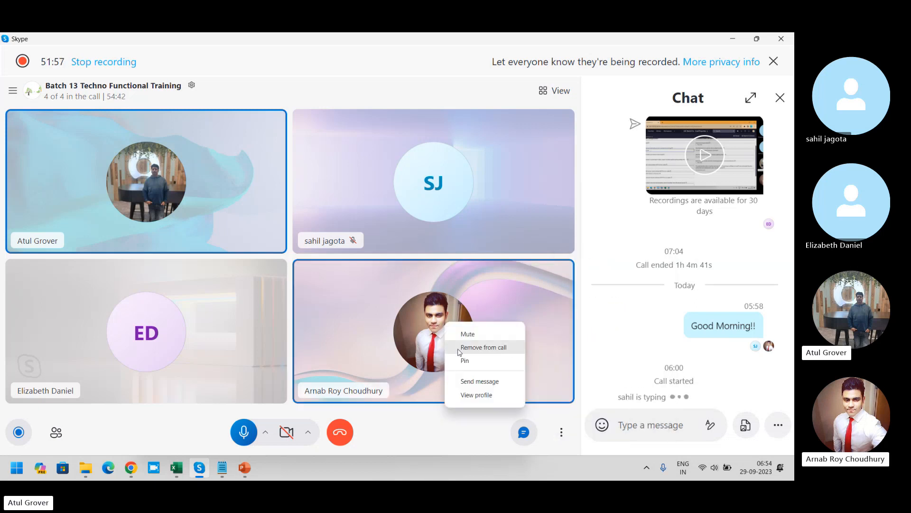
pyautogui.click(650, 428)
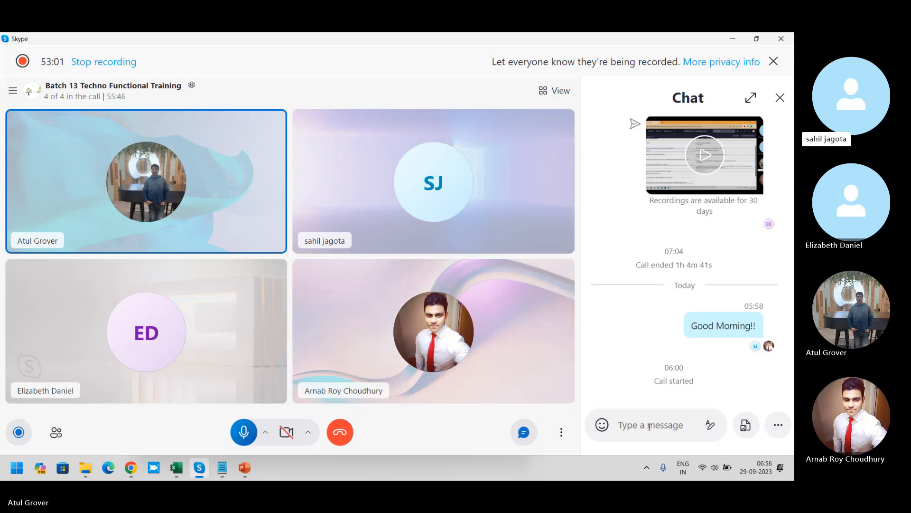
pyautogui.press('XF86AudioRaiseVolume')
pyautogui.press('XF86AudioRaiseVolume')
pyautogui.press('XF86AudioRaiseVolume')
pyautogui.press('XF86AudioRaiseVolume')
pyautogui.press('XF86AudioRaiseVolume')
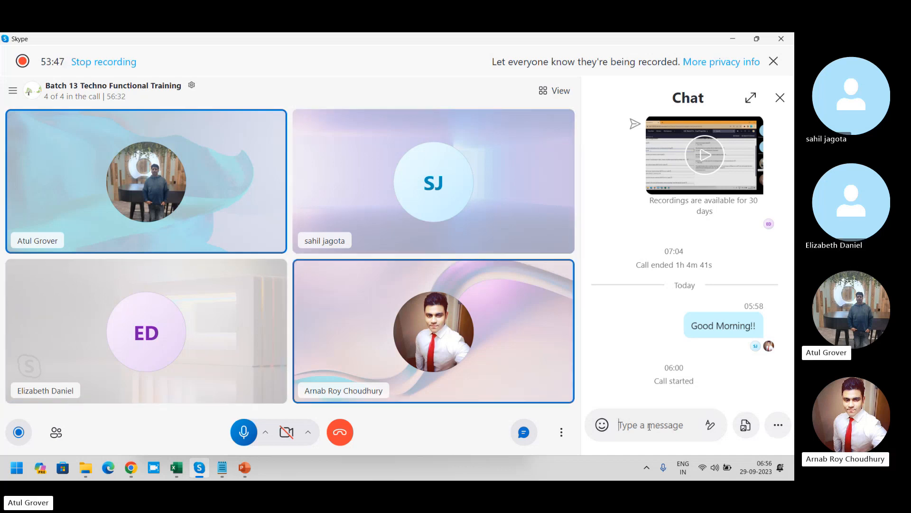
# Step: Send the message "sys_user" in the training call's chat
pyautogui.write('sys')
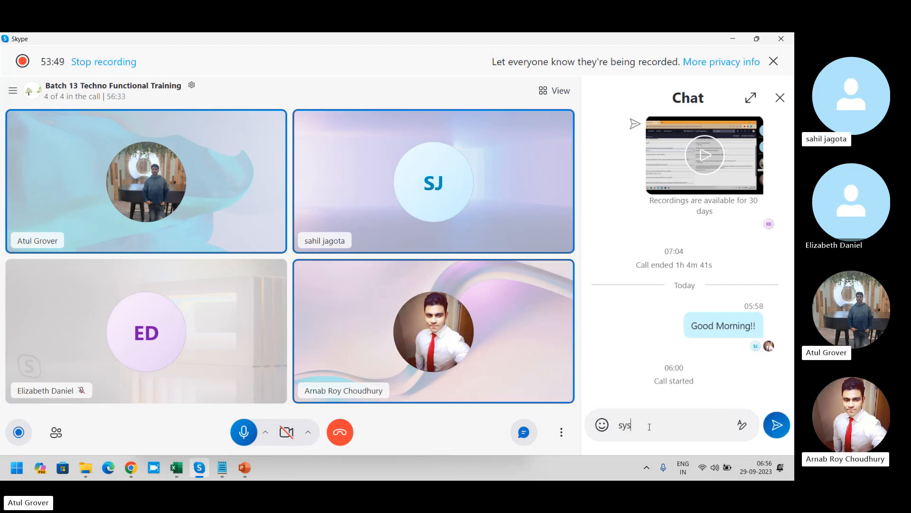
pyautogui.write('_user')
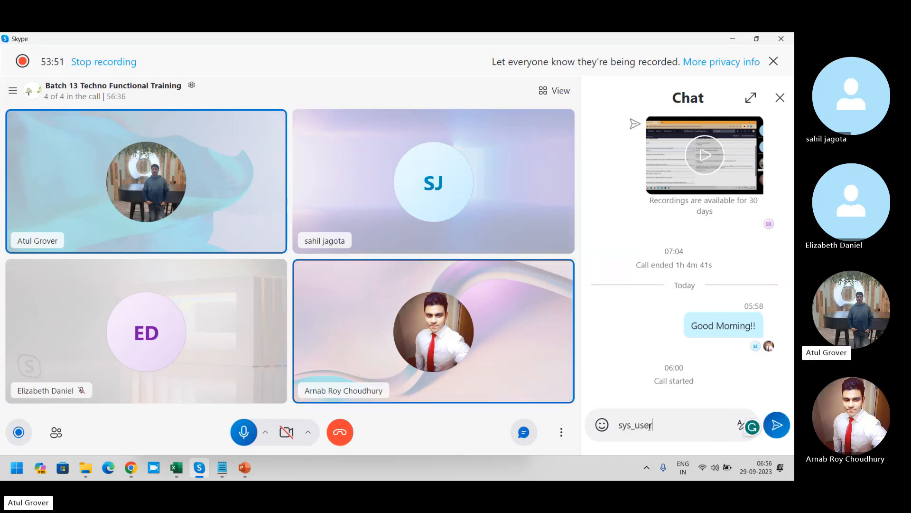
pyautogui.press('Return')
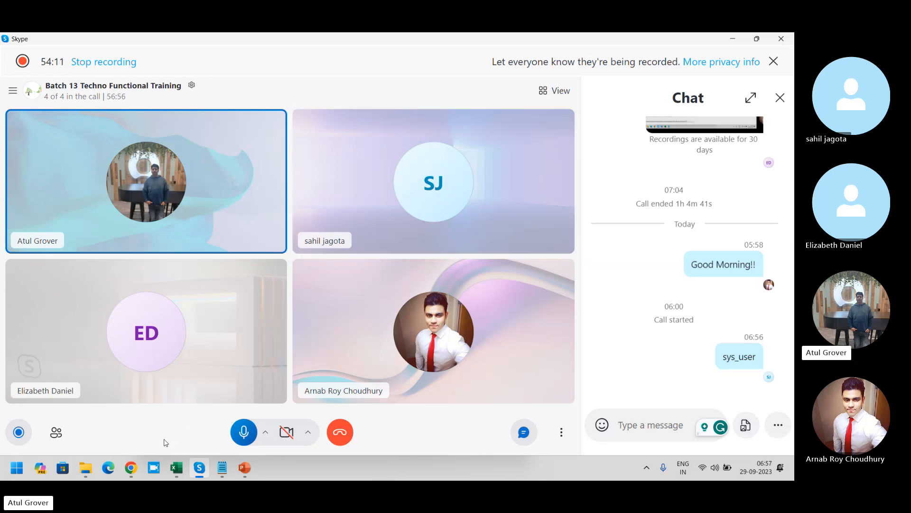
# Step: Switch to the ServiceNow instance in Chrome and open the Groups table list with sys_user_group.list
pyautogui.click(131, 468)
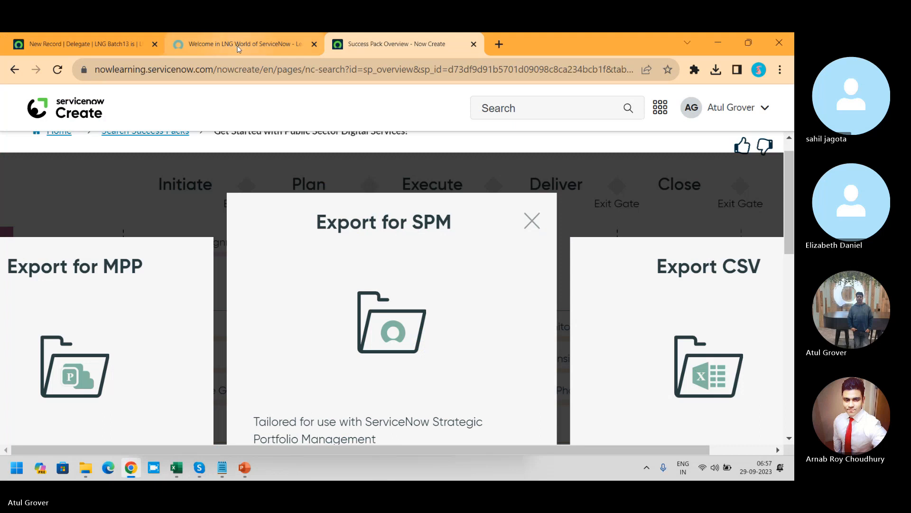
pyautogui.click(123, 42)
pyautogui.click(69, 101)
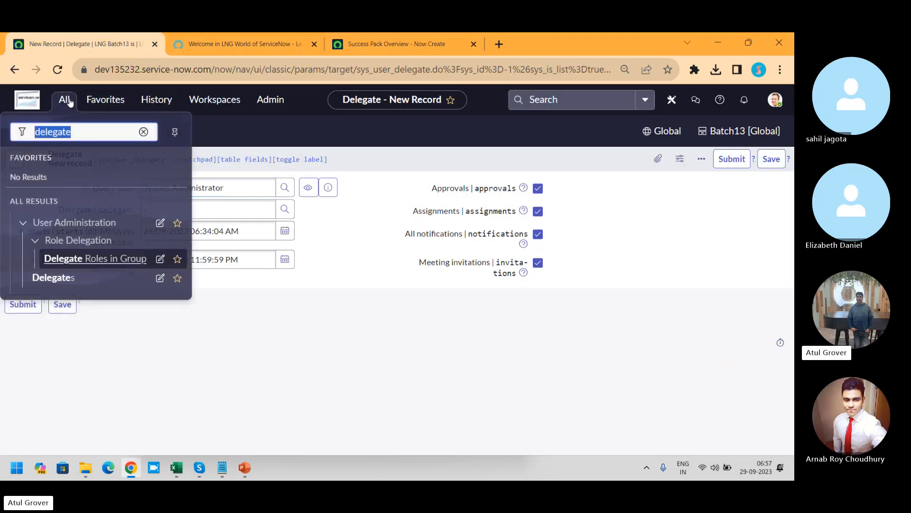
pyautogui.write('sys_use')
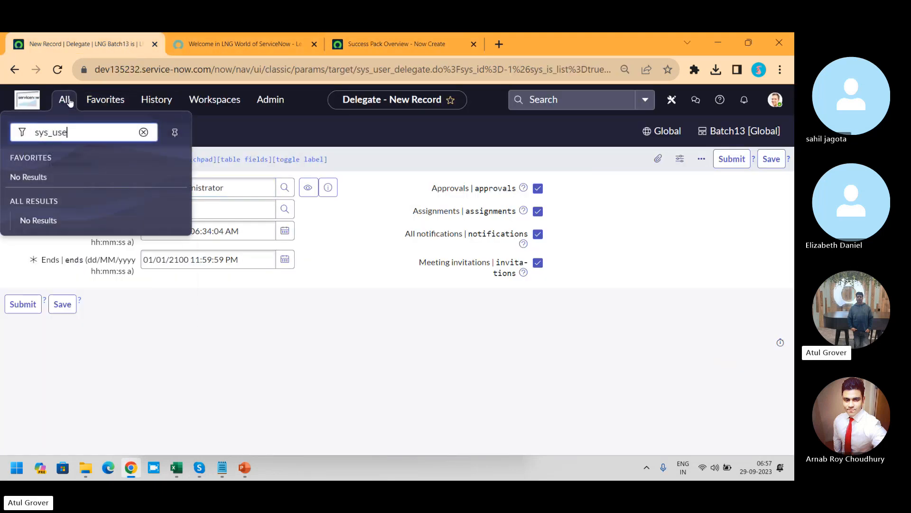
pyautogui.write('r_group.list')
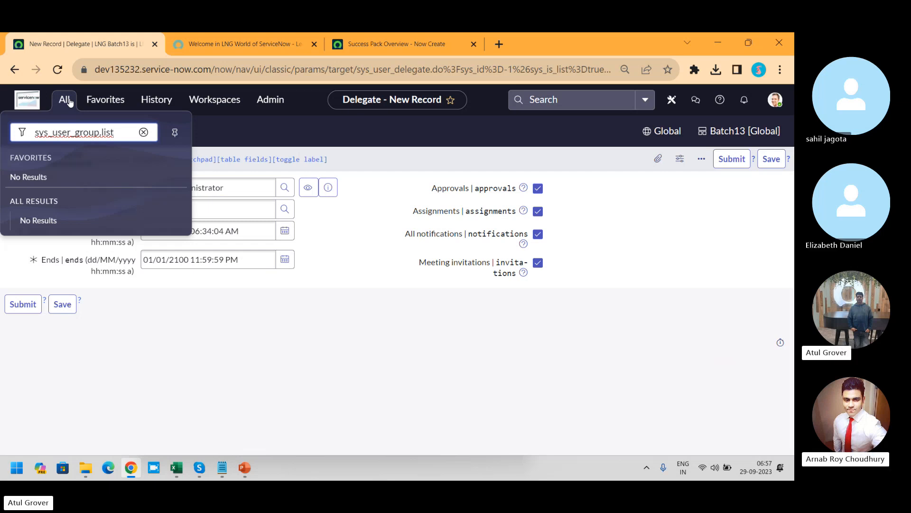
pyautogui.press('Return')
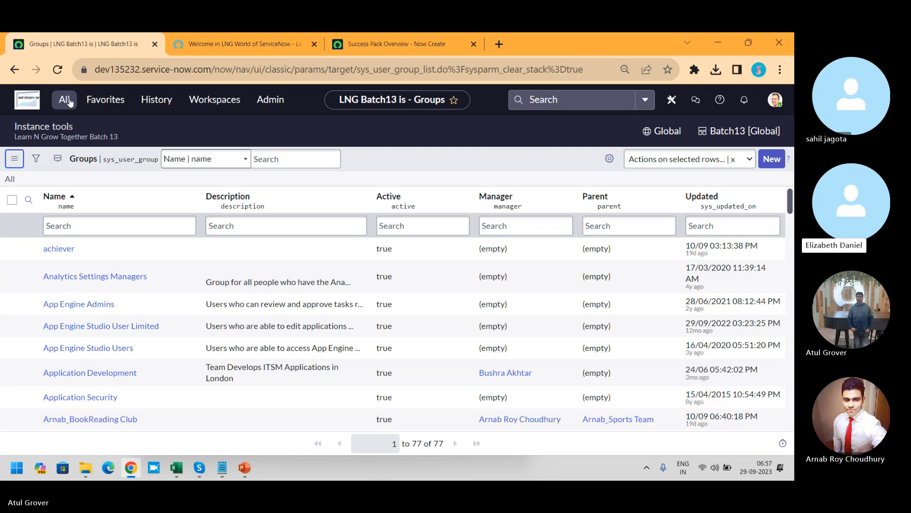
# Step: Open the Agreements table list with sla.list
pyautogui.click(62, 100)
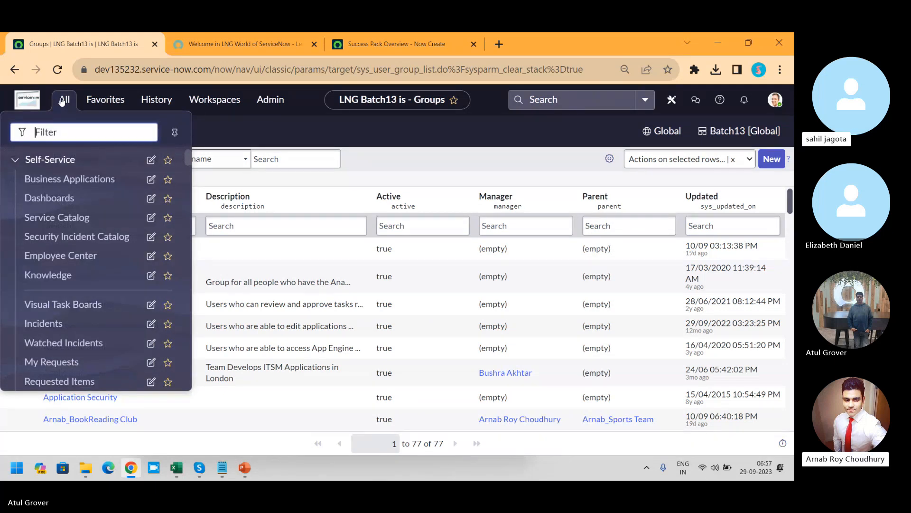
pyautogui.write('sla/')
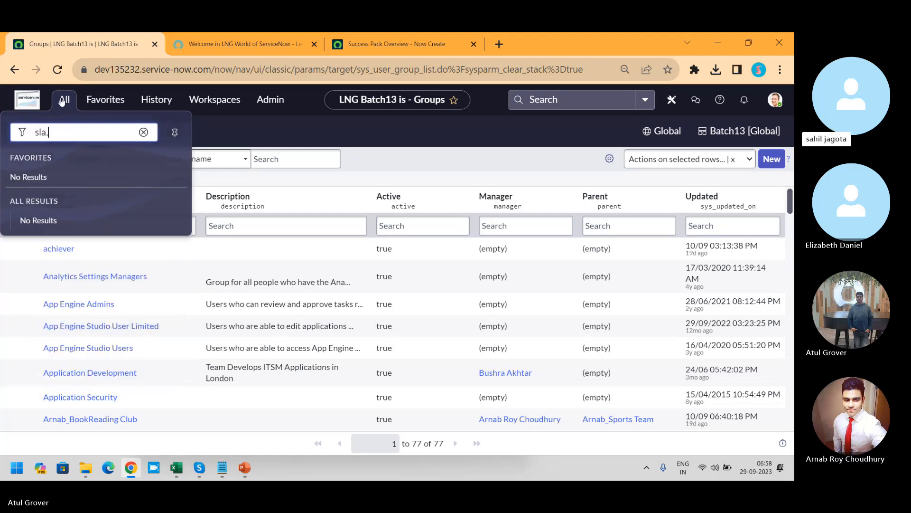
pyautogui.write('list')
pyautogui.press('Return')
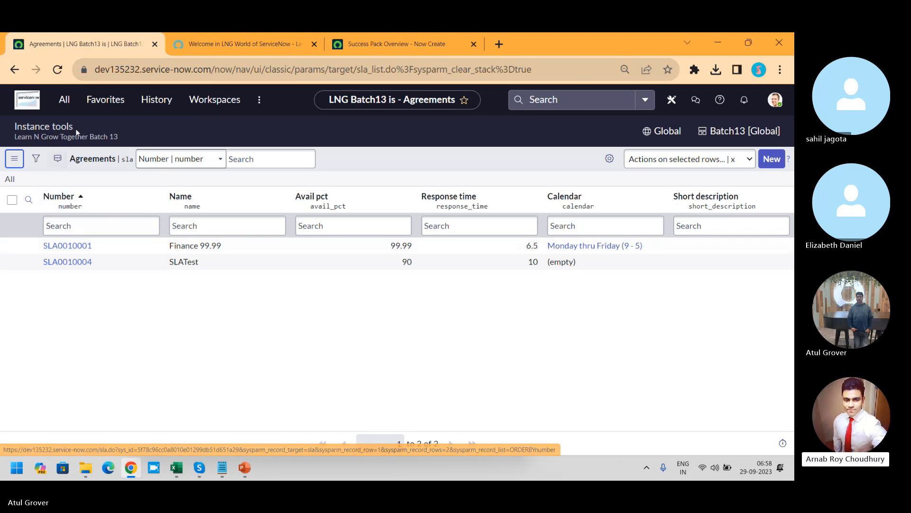
# Step: Try to open the locations table list with location.list
pyautogui.click(64, 100)
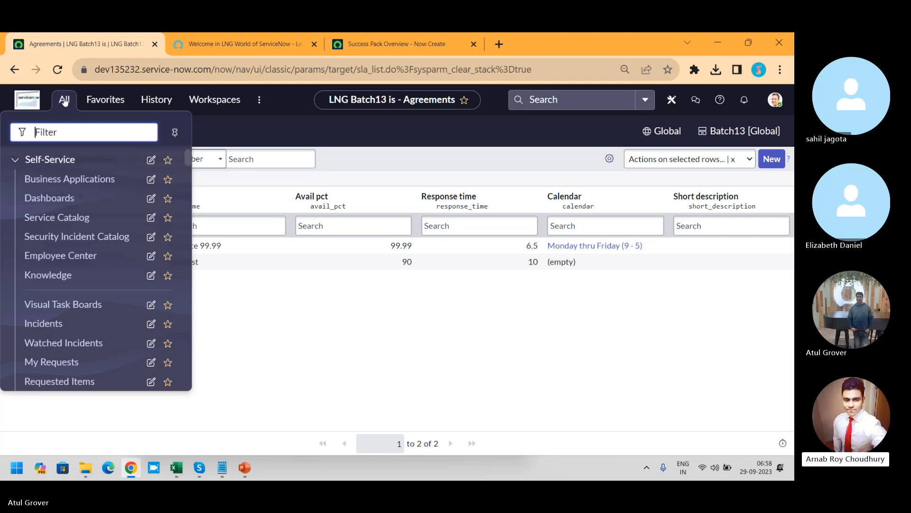
pyautogui.write('locat')
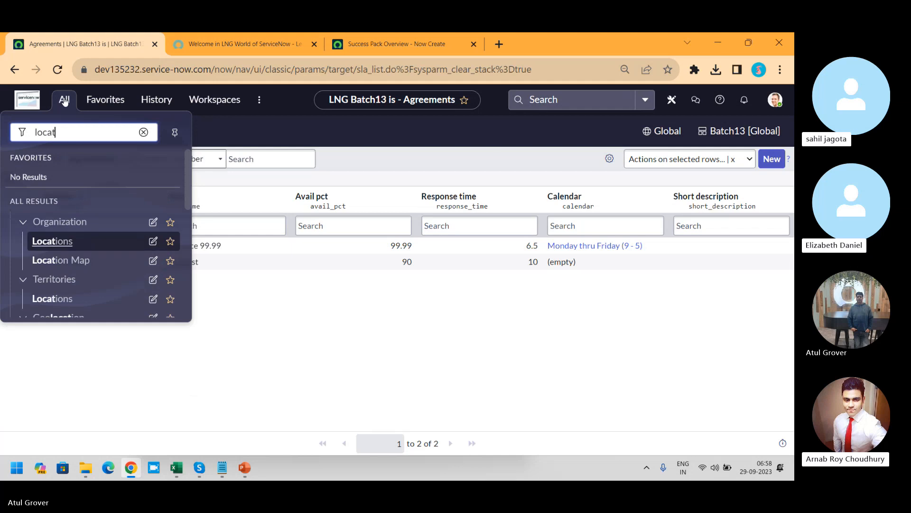
pyautogui.write('ion_list.do')
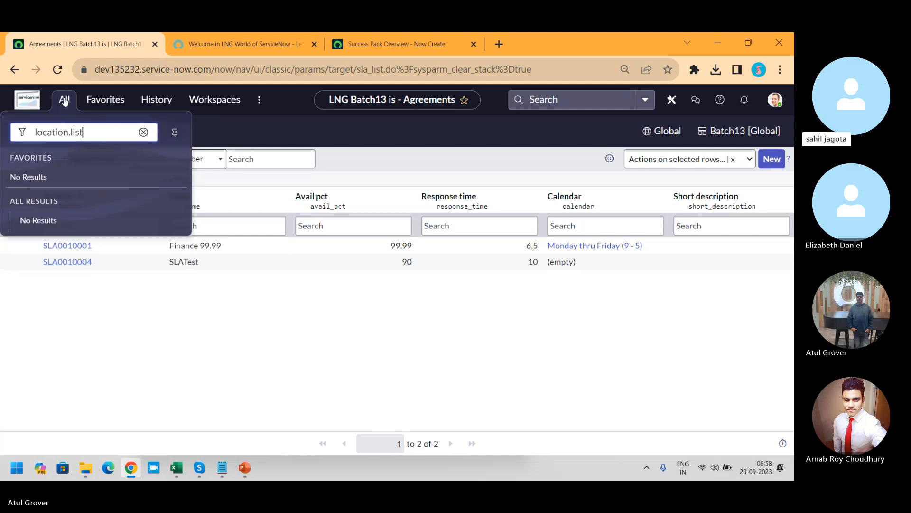
pyautogui.press('Return')
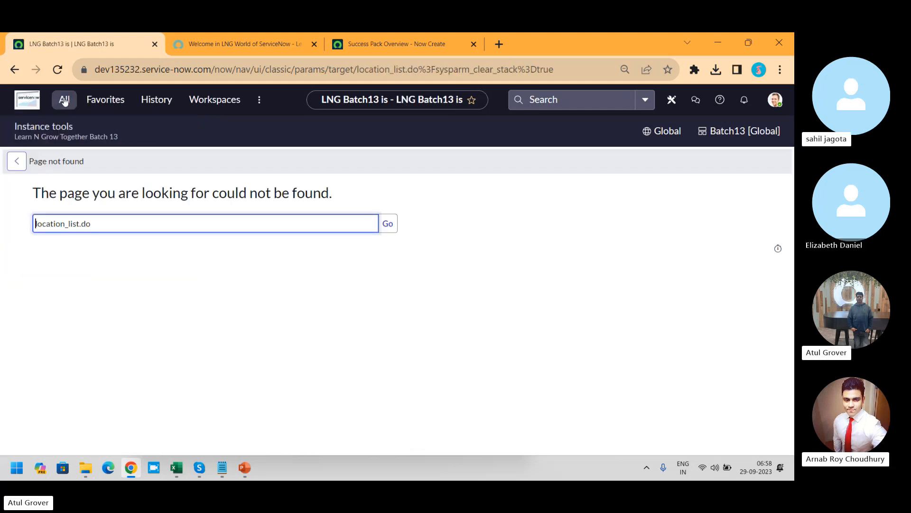
# Step: Try to open the locations table list with sys_location.list
pyautogui.click(64, 101)
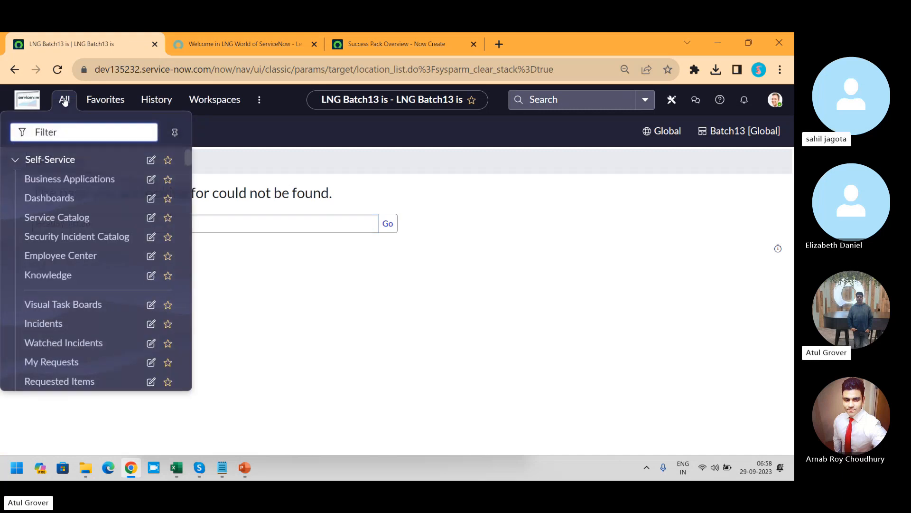
pyautogui.write('sys_')
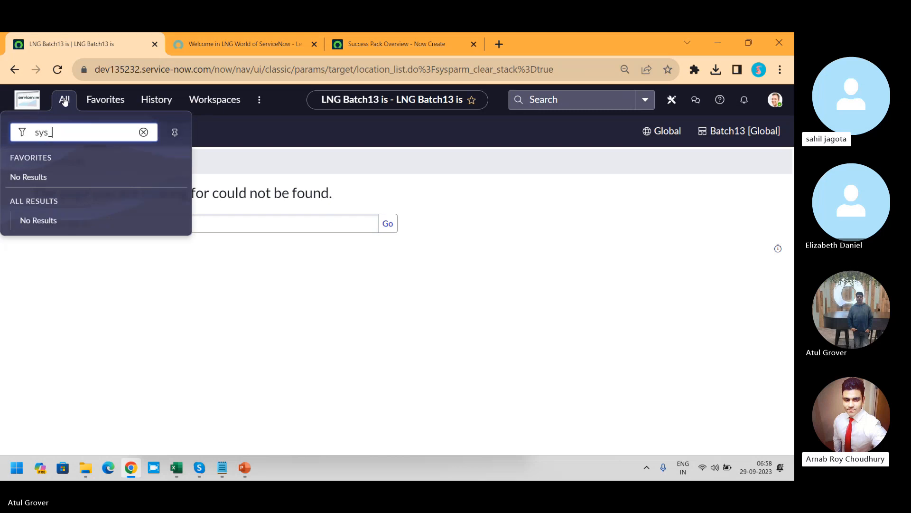
pyautogui.write('license')
pyautogui.press('BackSpace')
pyautogui.press('BackSpace')
pyautogui.press('BackSpace')
pyautogui.press('BackSpace')
pyautogui.press('BackSpace')
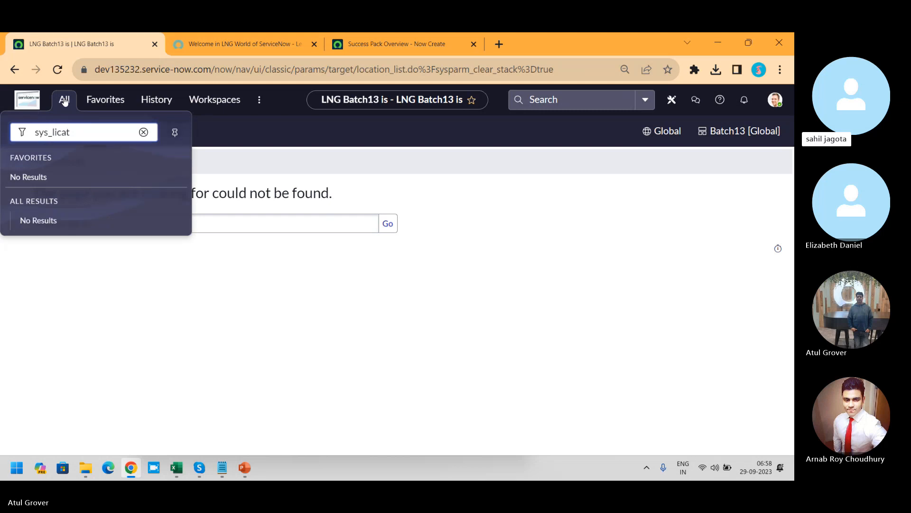
pyautogui.write('ocatio')
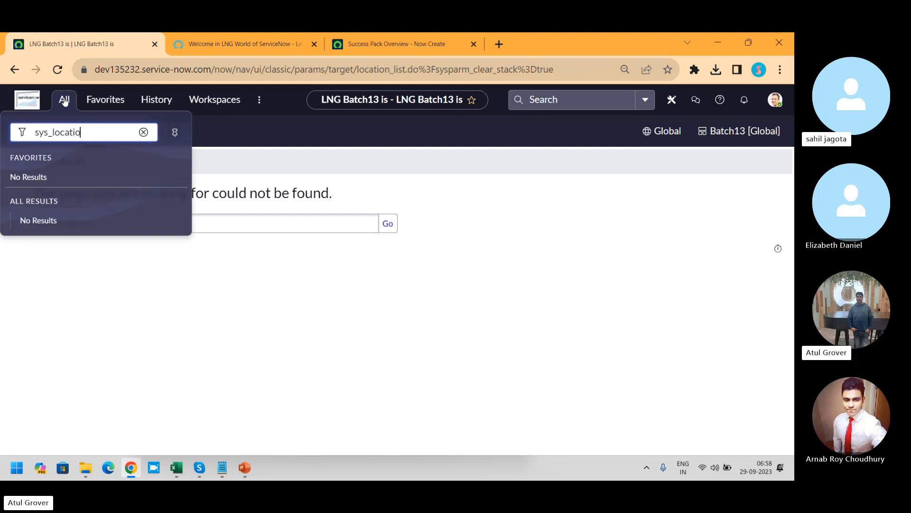
pyautogui.write('n.list')
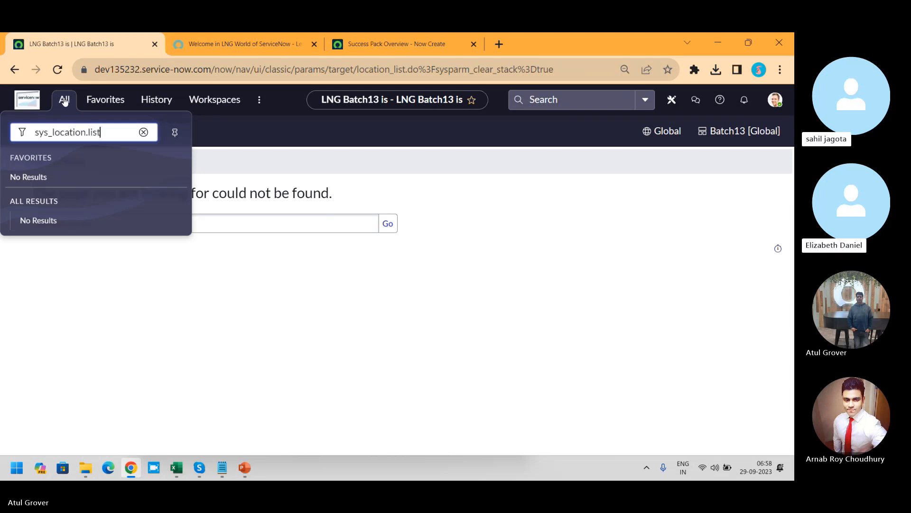
pyautogui.press('Return')
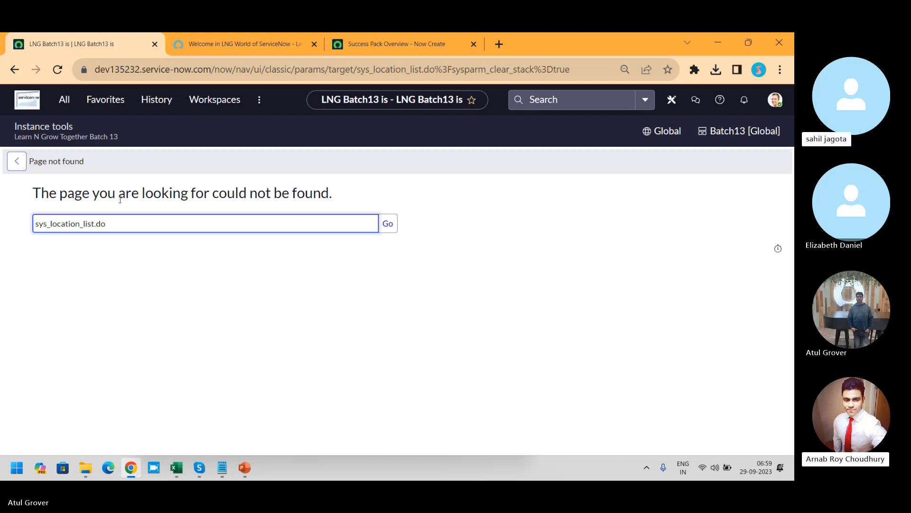
# Step: Open the Locations table list with cmn_location.list
pyautogui.click(65, 98)
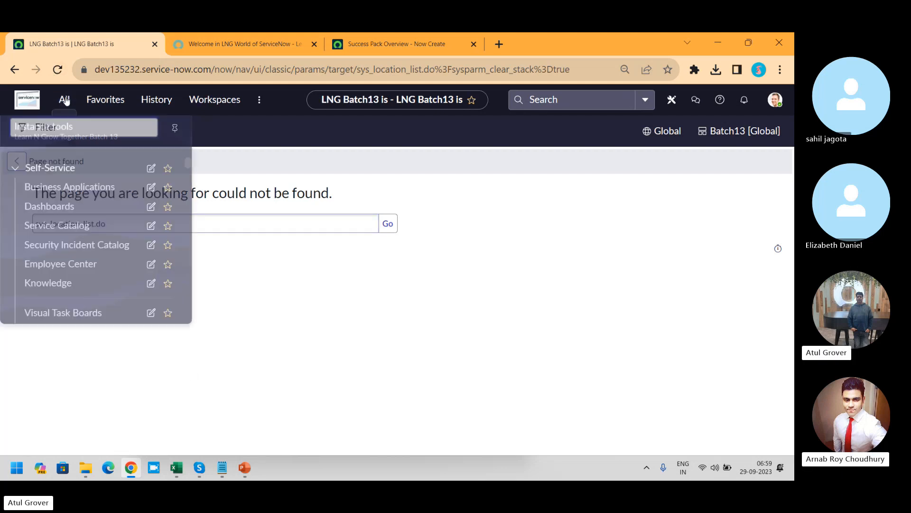
pyautogui.write('cmdn')
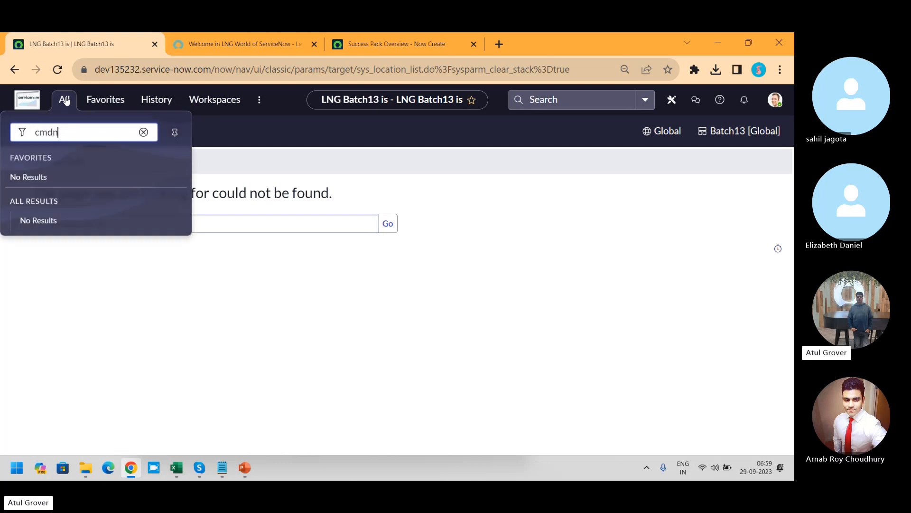
pyautogui.press('BackSpace')
pyautogui.press('BackSpace')
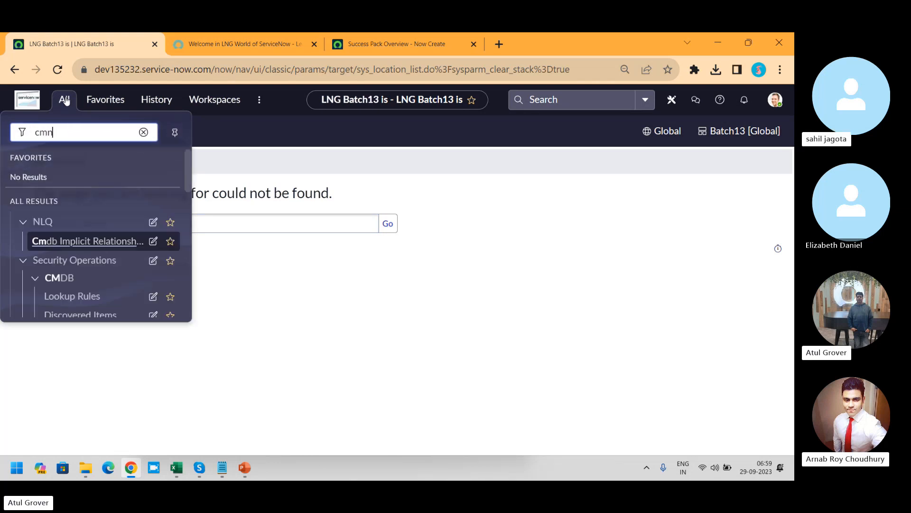
pyautogui.write('_loca')
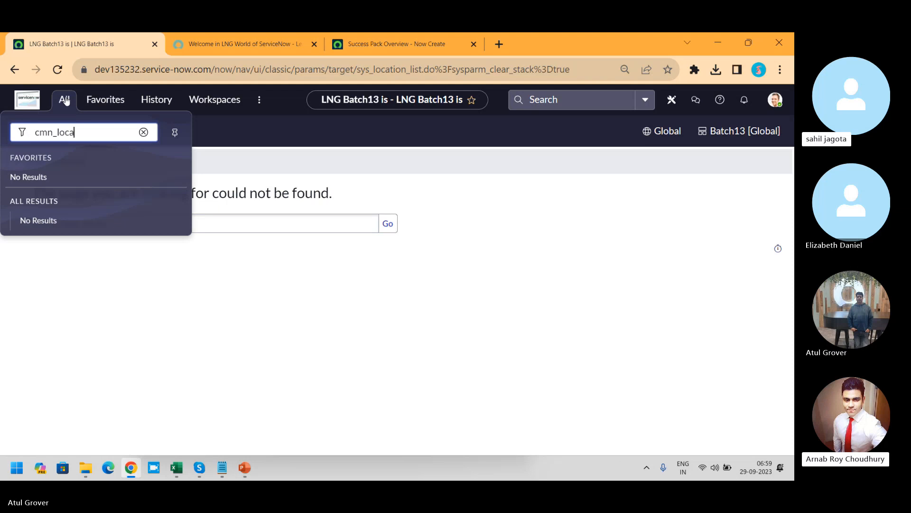
pyautogui.write('tion.list')
pyautogui.press('Return')
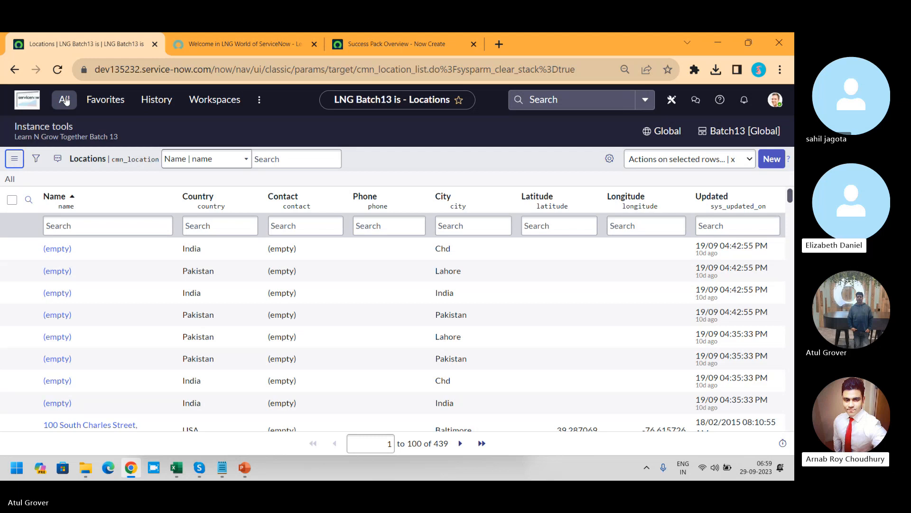
# Step: Switch back to the Skype call and close its chat
pyautogui.hotkey('alt', 'Tab')
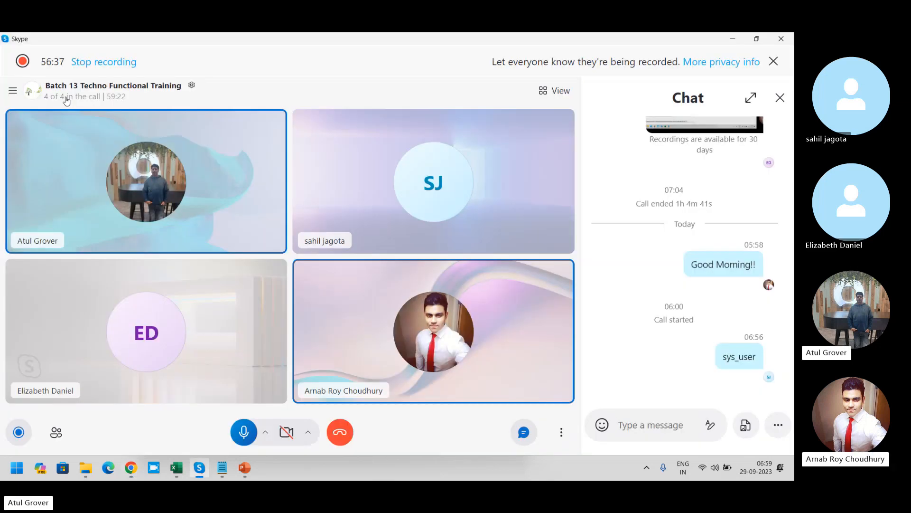
pyautogui.click(781, 100)
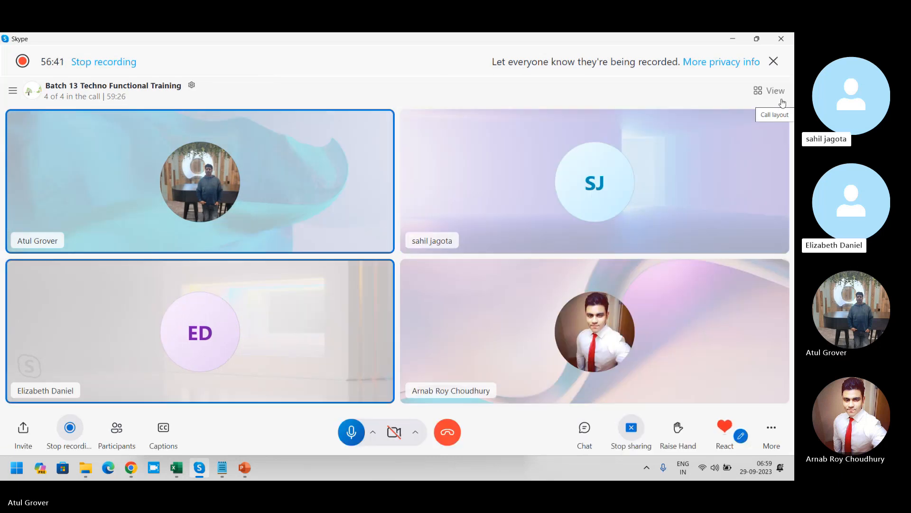